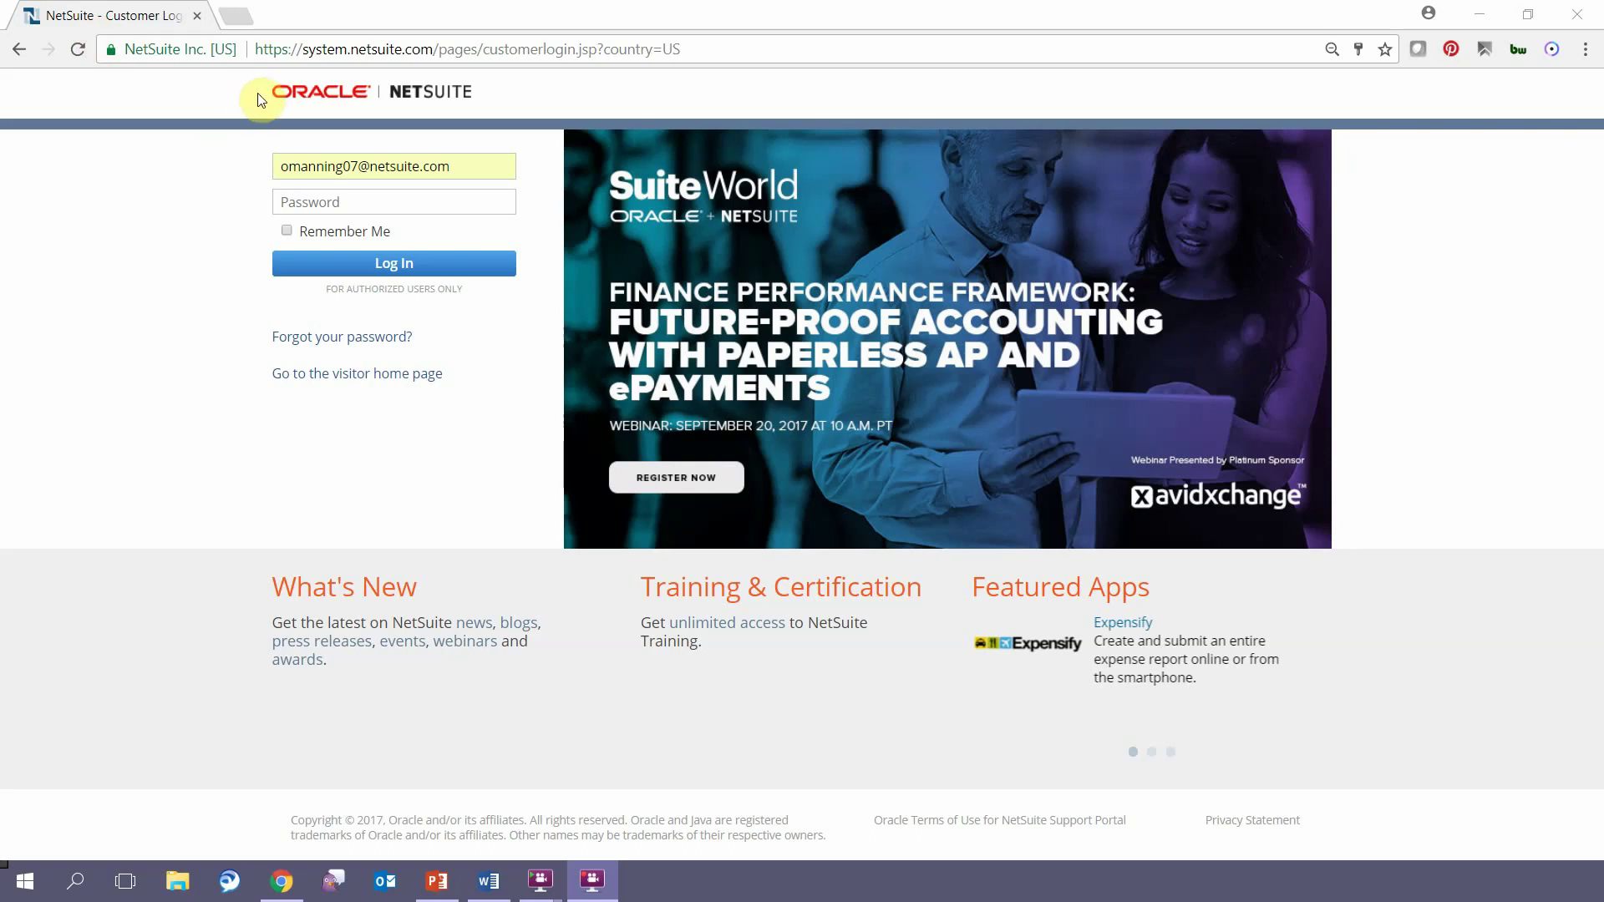
# Step: Outline the verified company identity on the Home dashboard for emphasis
pyautogui.moveTo(254, 81)
pyautogui.mouseDown()
pyautogui.moveTo(247, 42)
pyautogui.moveTo(93, 23)
pyautogui.mouseUp()
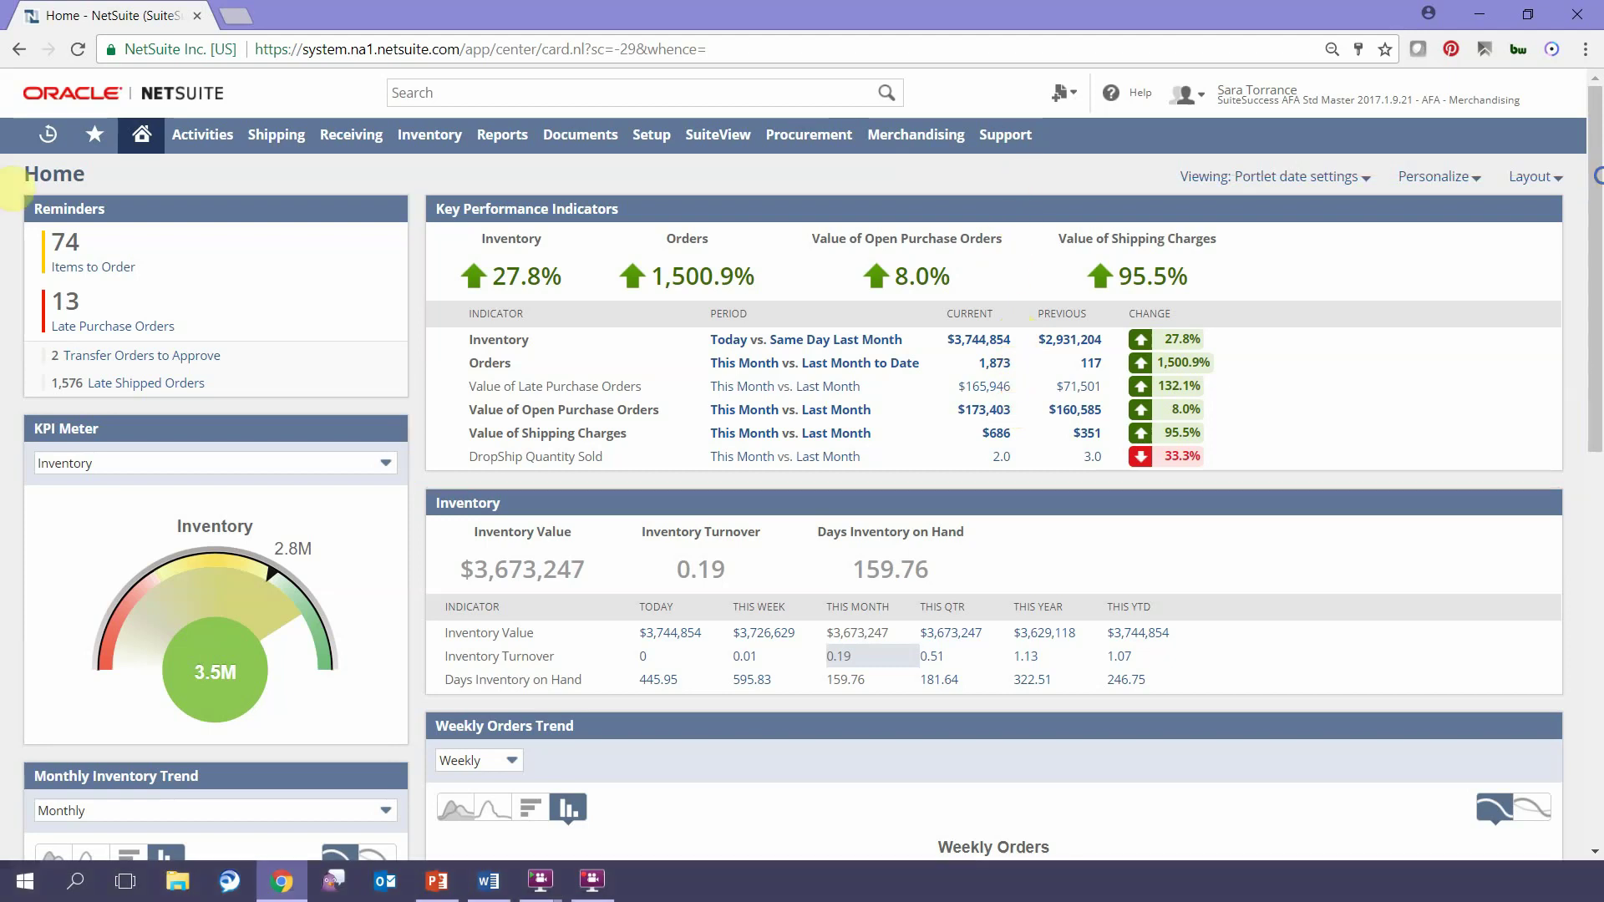
# Step: Open the Value of Late Purchase Orders results and narrow them to The Apple Store
pyautogui.moveTo(225, 276)
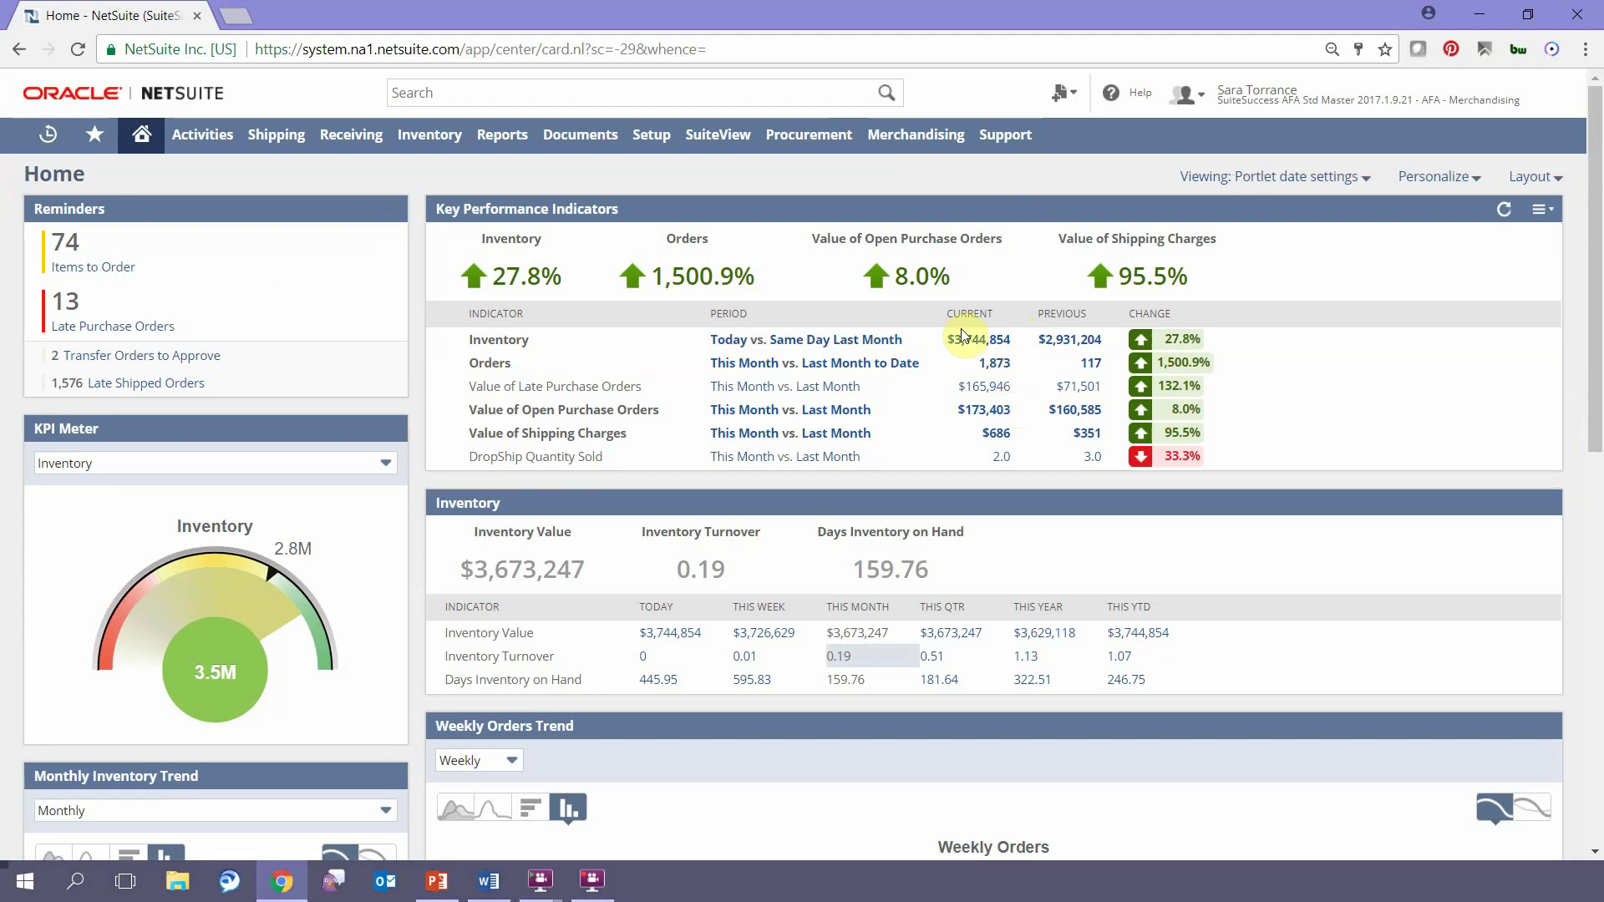
pyautogui.keyDown('ctrl'); pyautogui.click(986, 393); pyautogui.keyUp('ctrl')
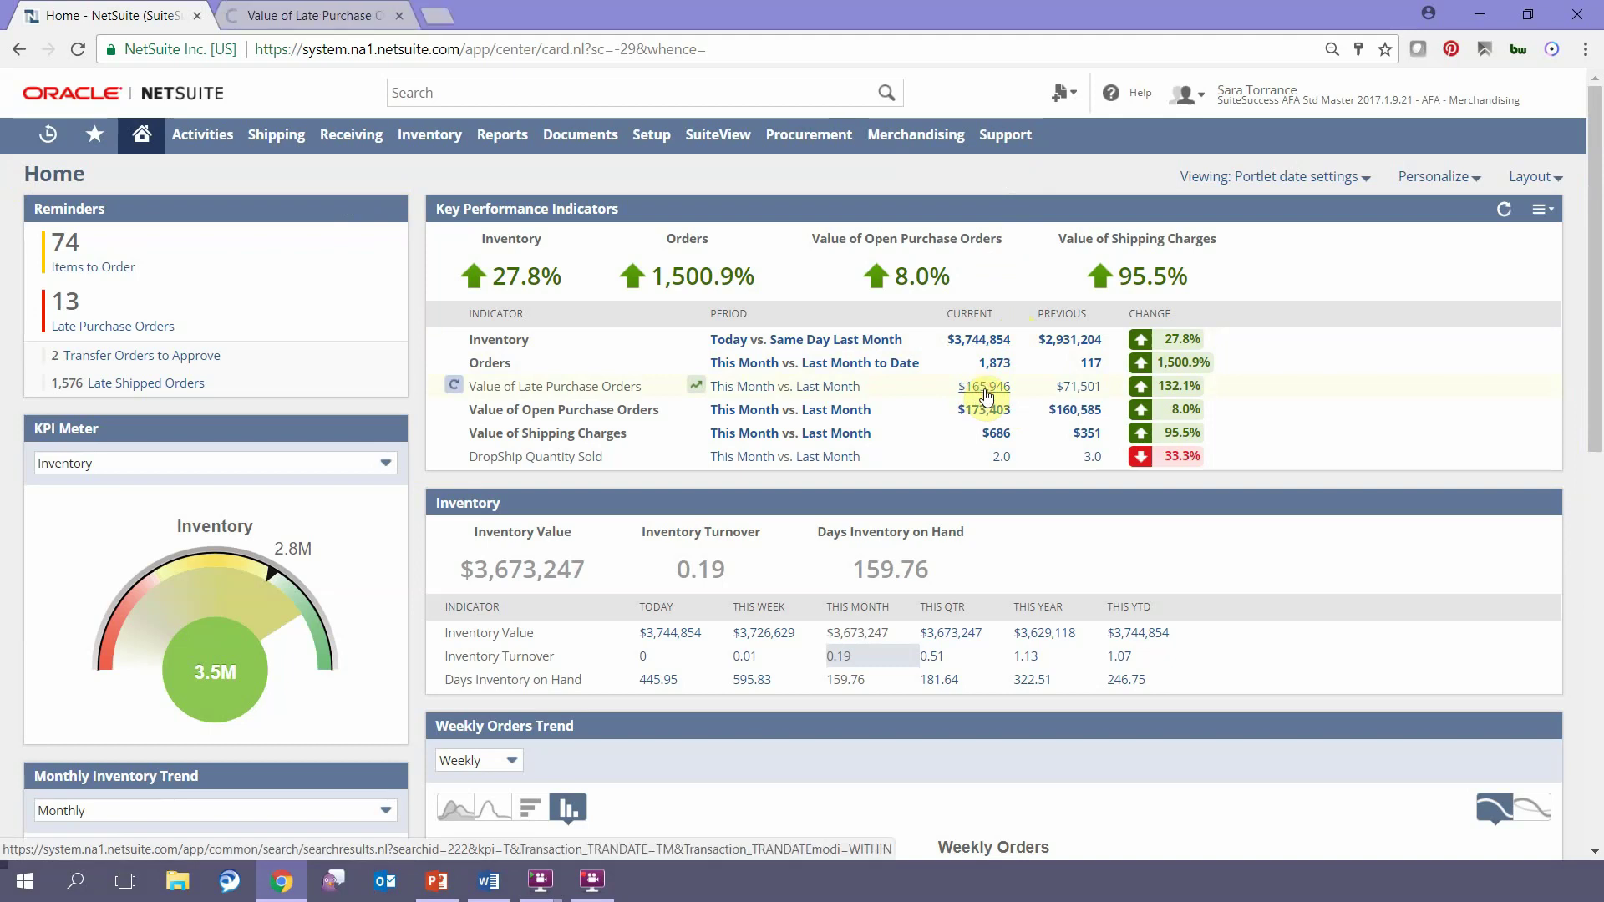
pyautogui.click(355, 10)
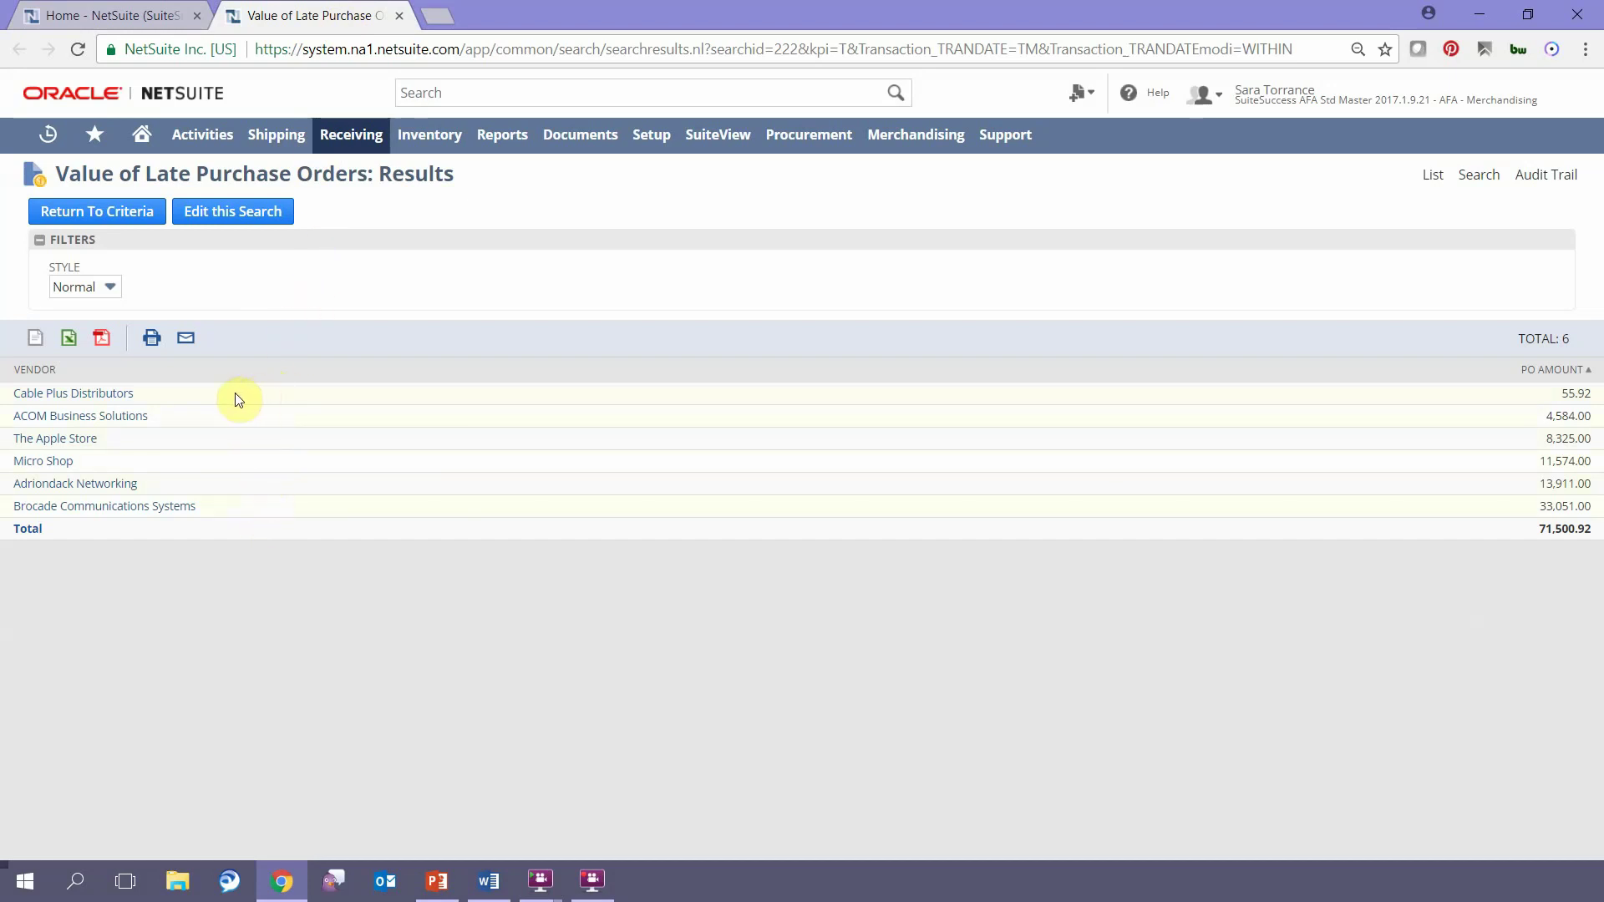
pyautogui.click(82, 447)
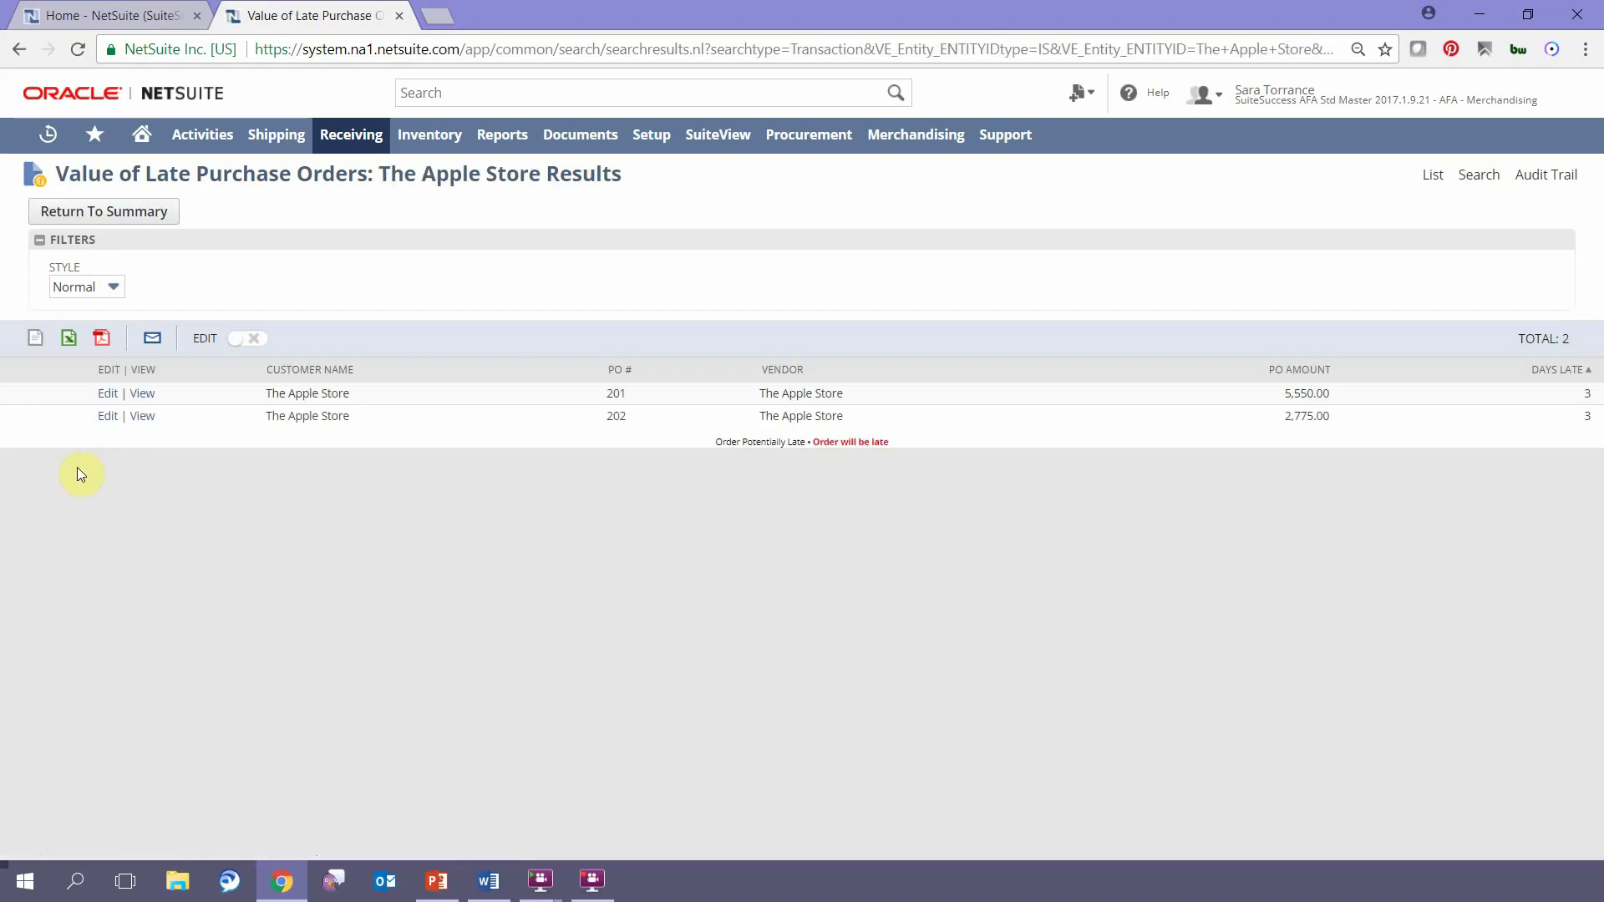
# Step: Open purchase order 202 and review its Communication subtab
pyautogui.keyDown('ctrl'); pyautogui.click(141, 418); pyautogui.keyUp('ctrl')
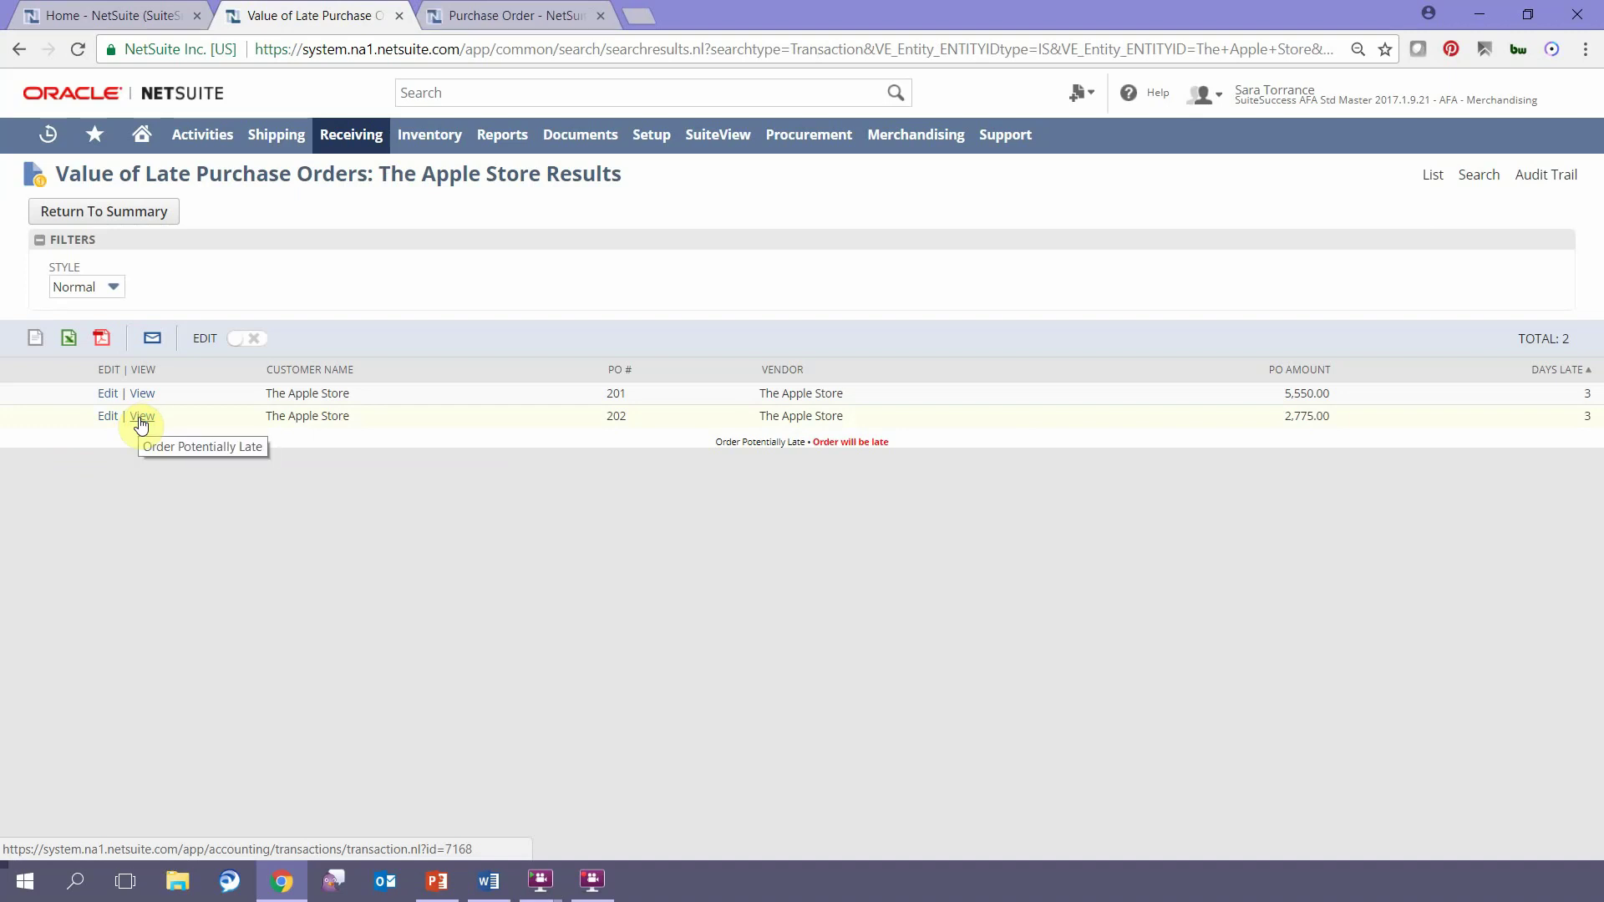
pyautogui.click(472, 19)
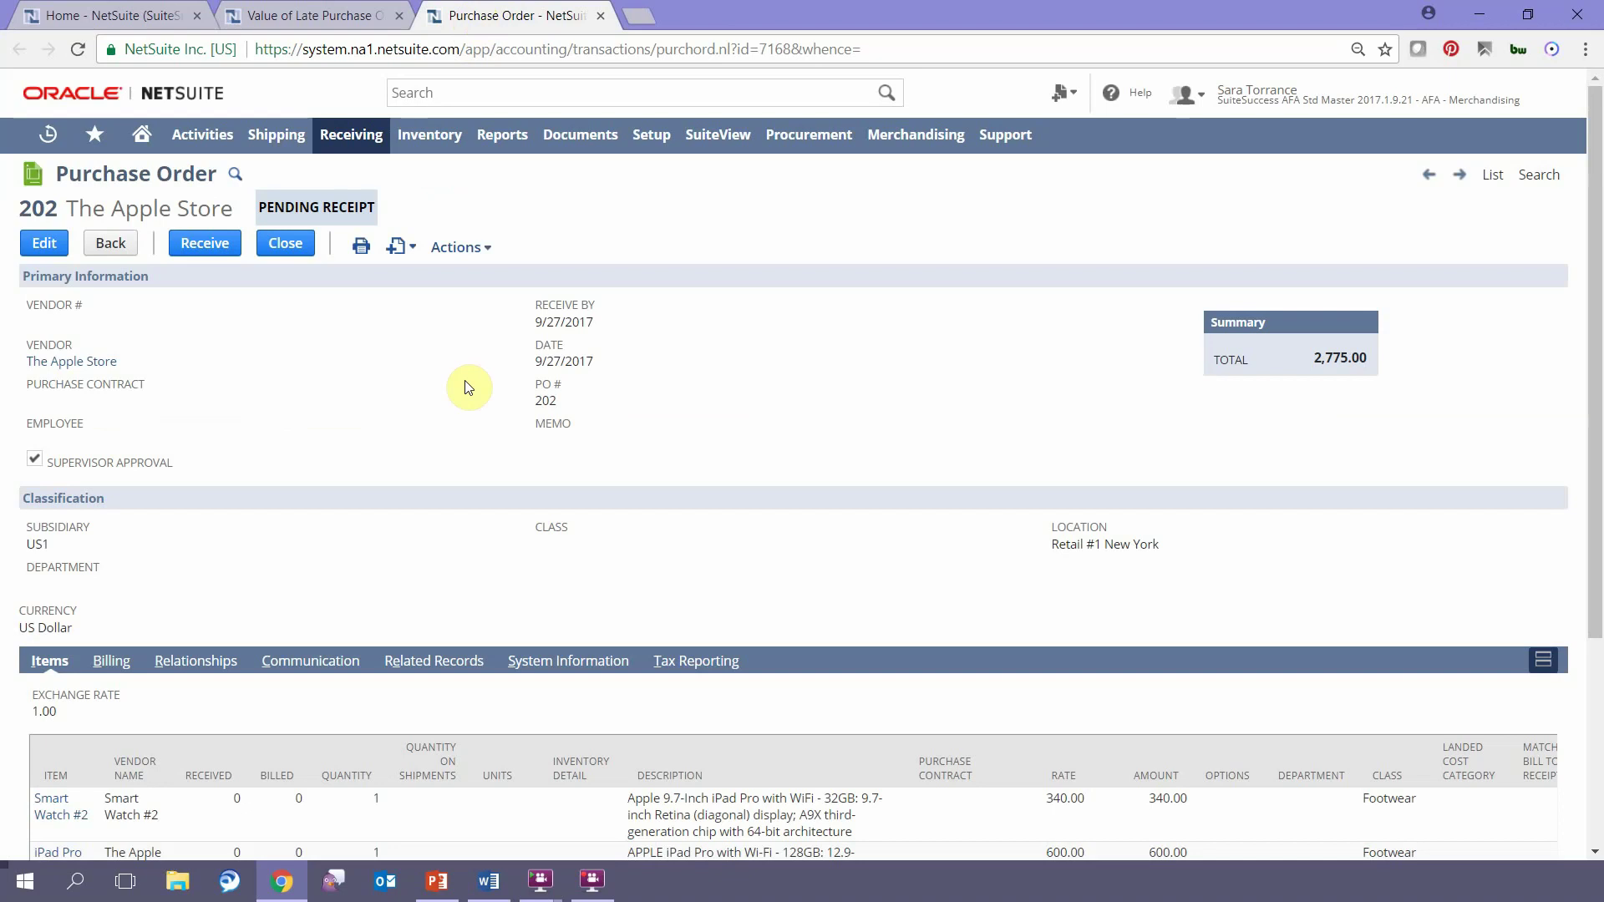
pyautogui.click(328, 658)
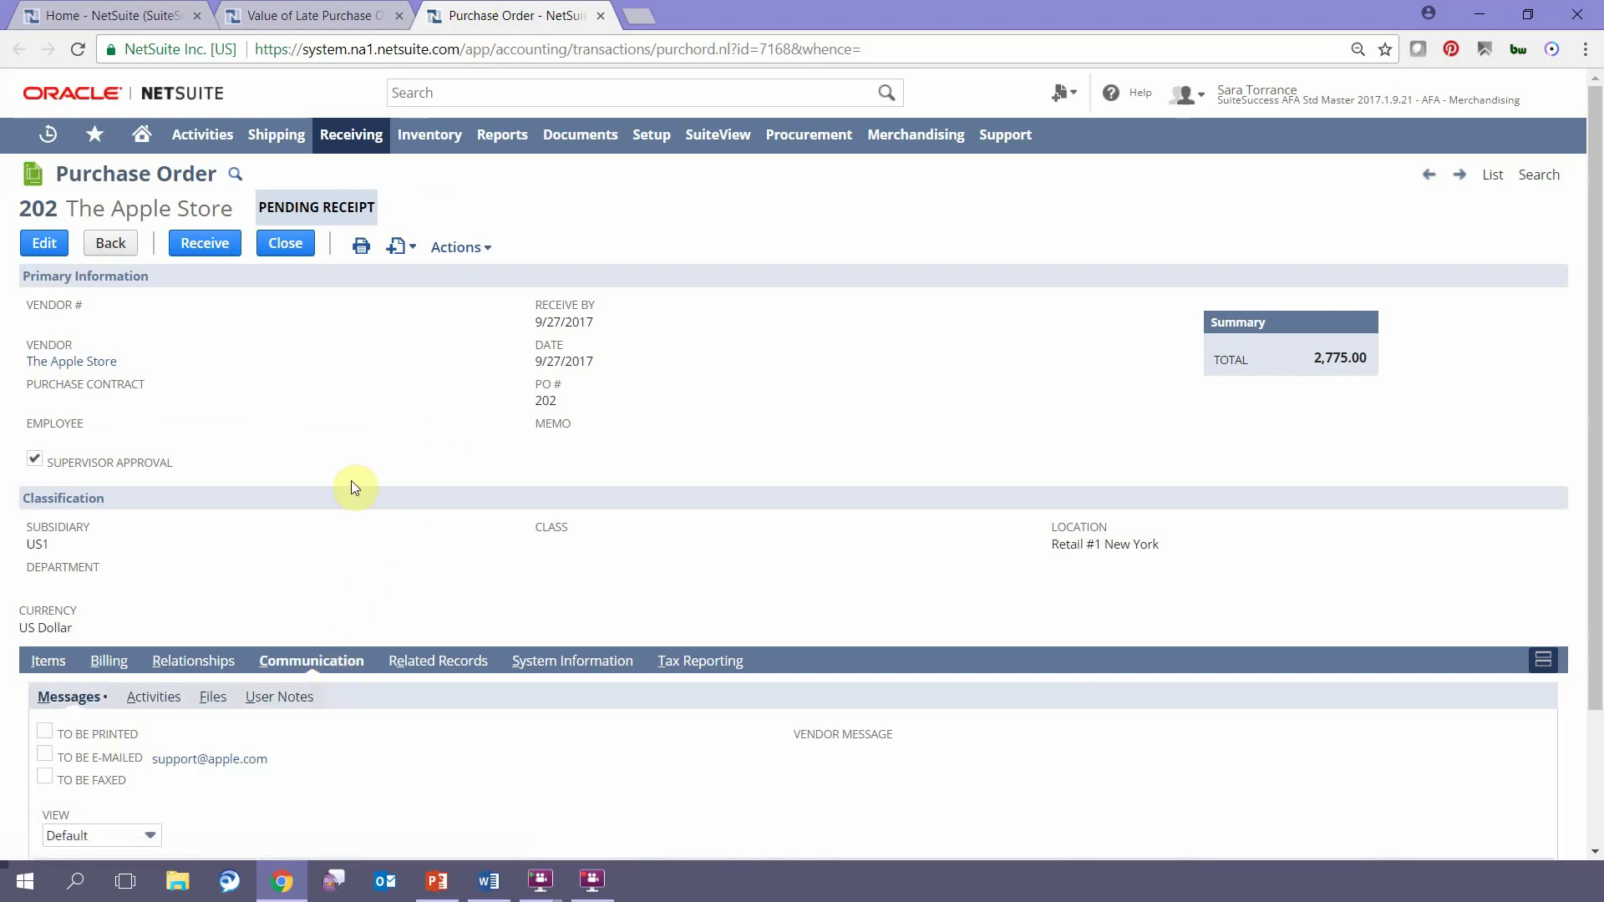
pyautogui.scroll(-2, 351, 479)
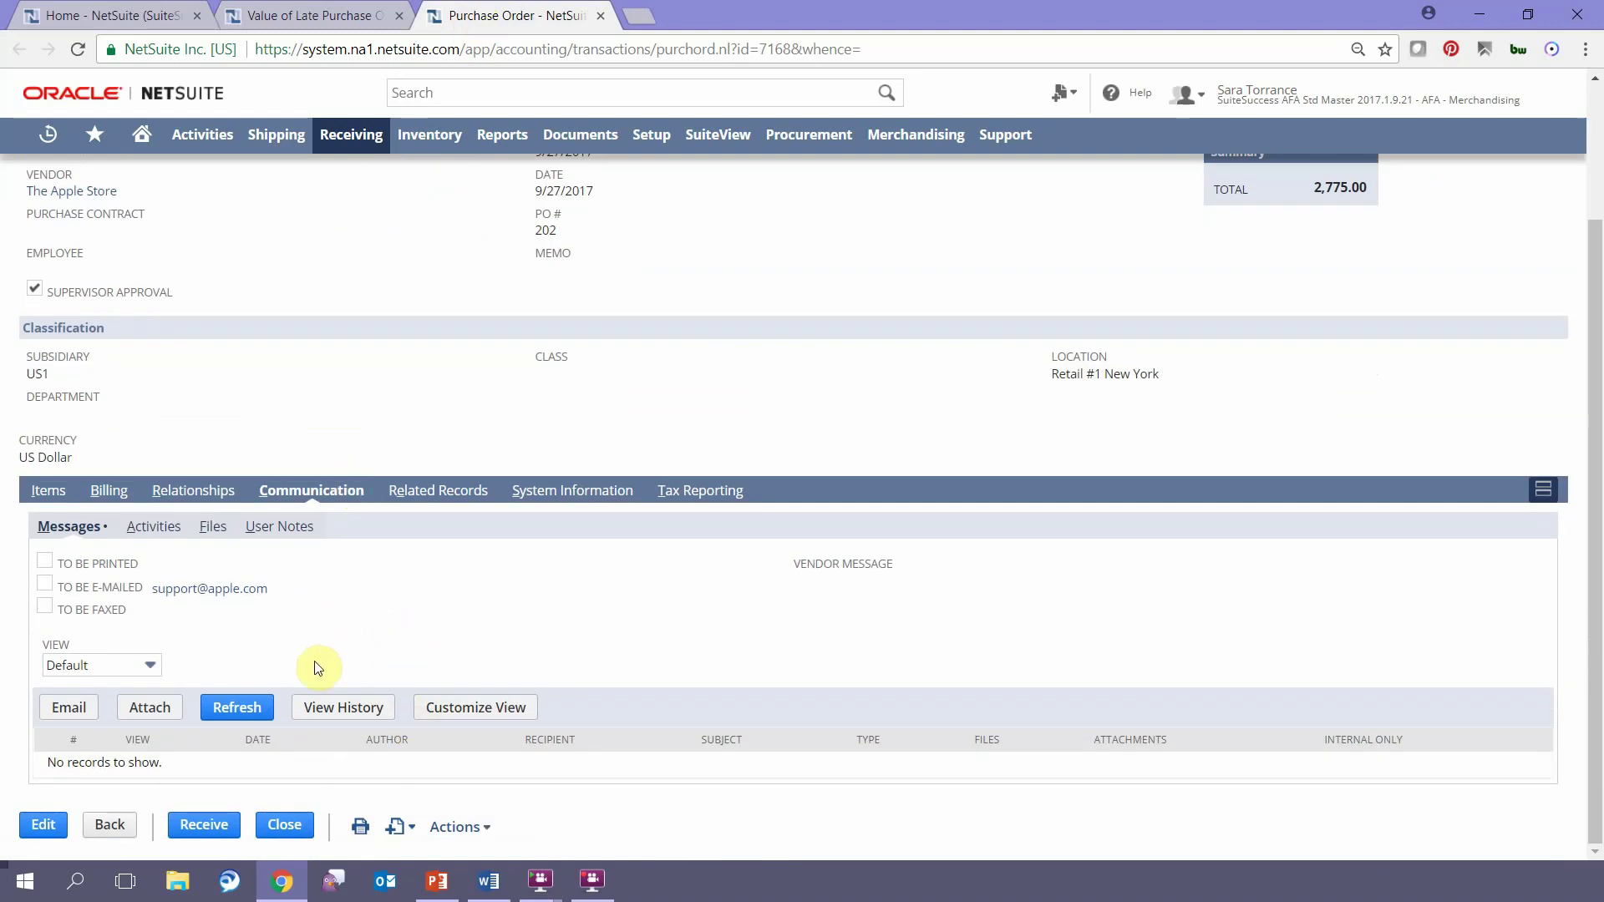
pyautogui.scroll(2, 319, 667)
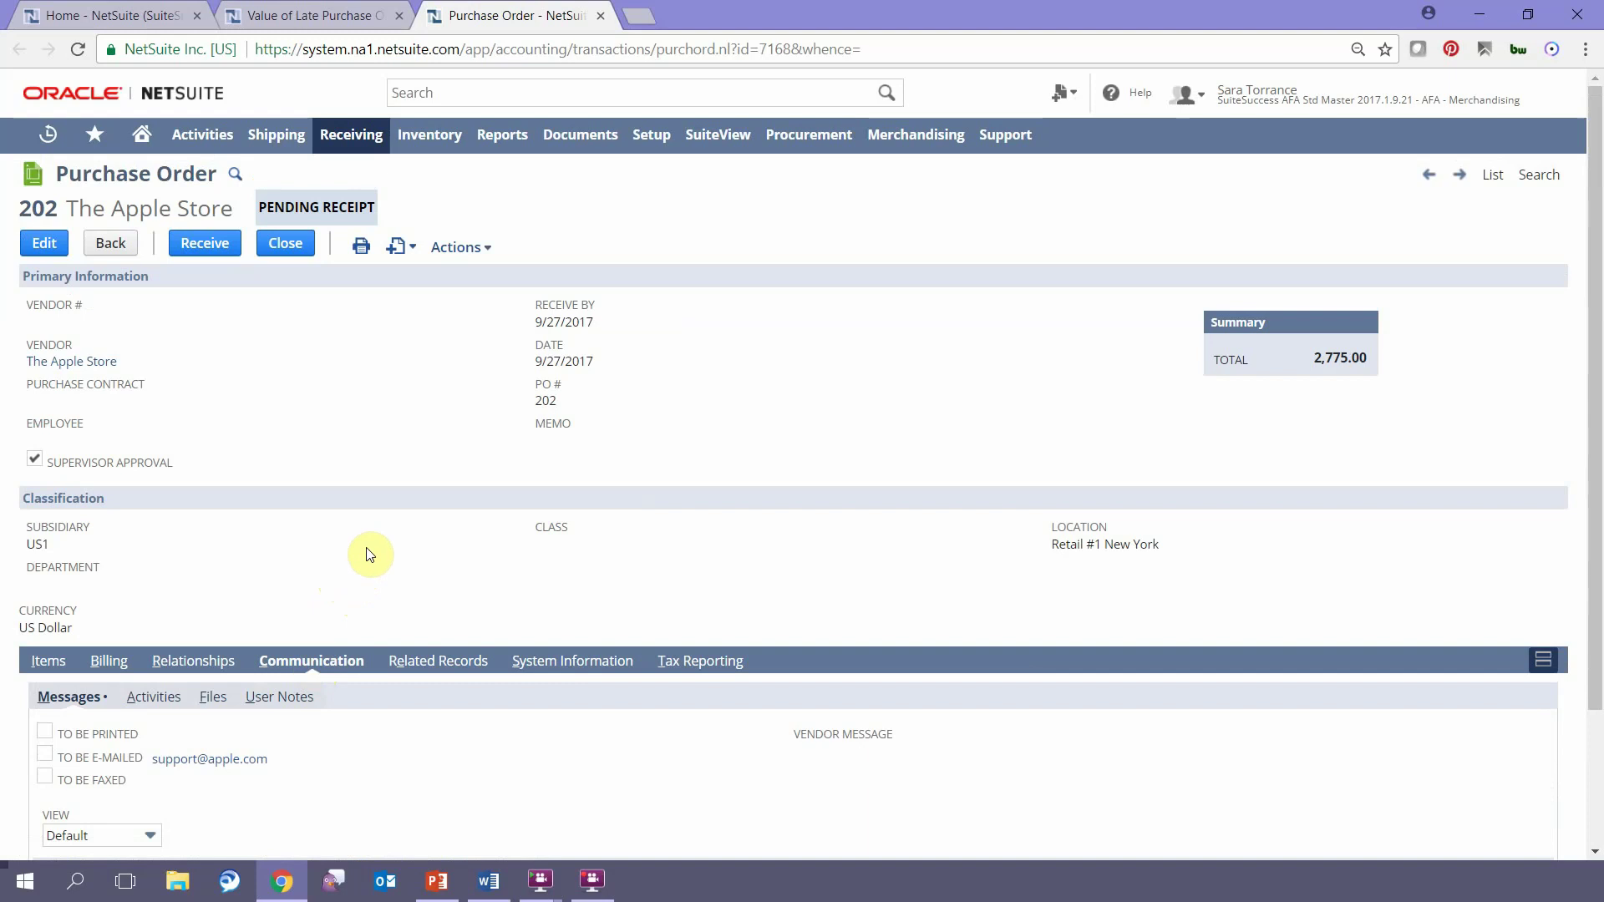
# Step: Close the late PO results, review the 9/1/2017–9/30/2017 Stock Ledger report, then return Home
pyautogui.click(600, 17)
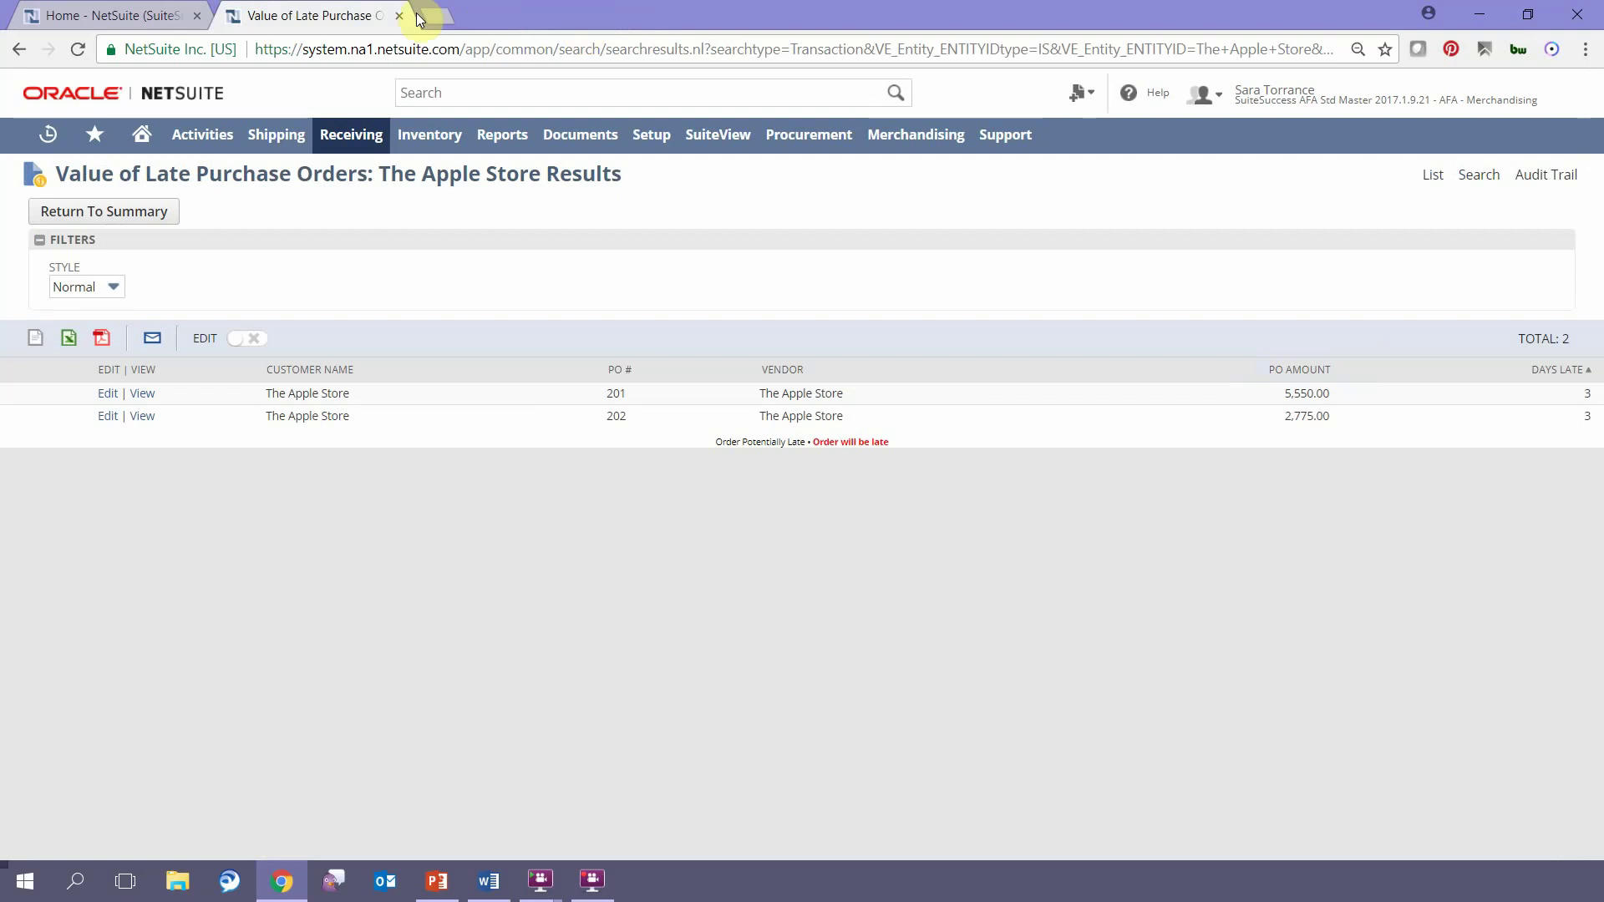
pyautogui.click(400, 17)
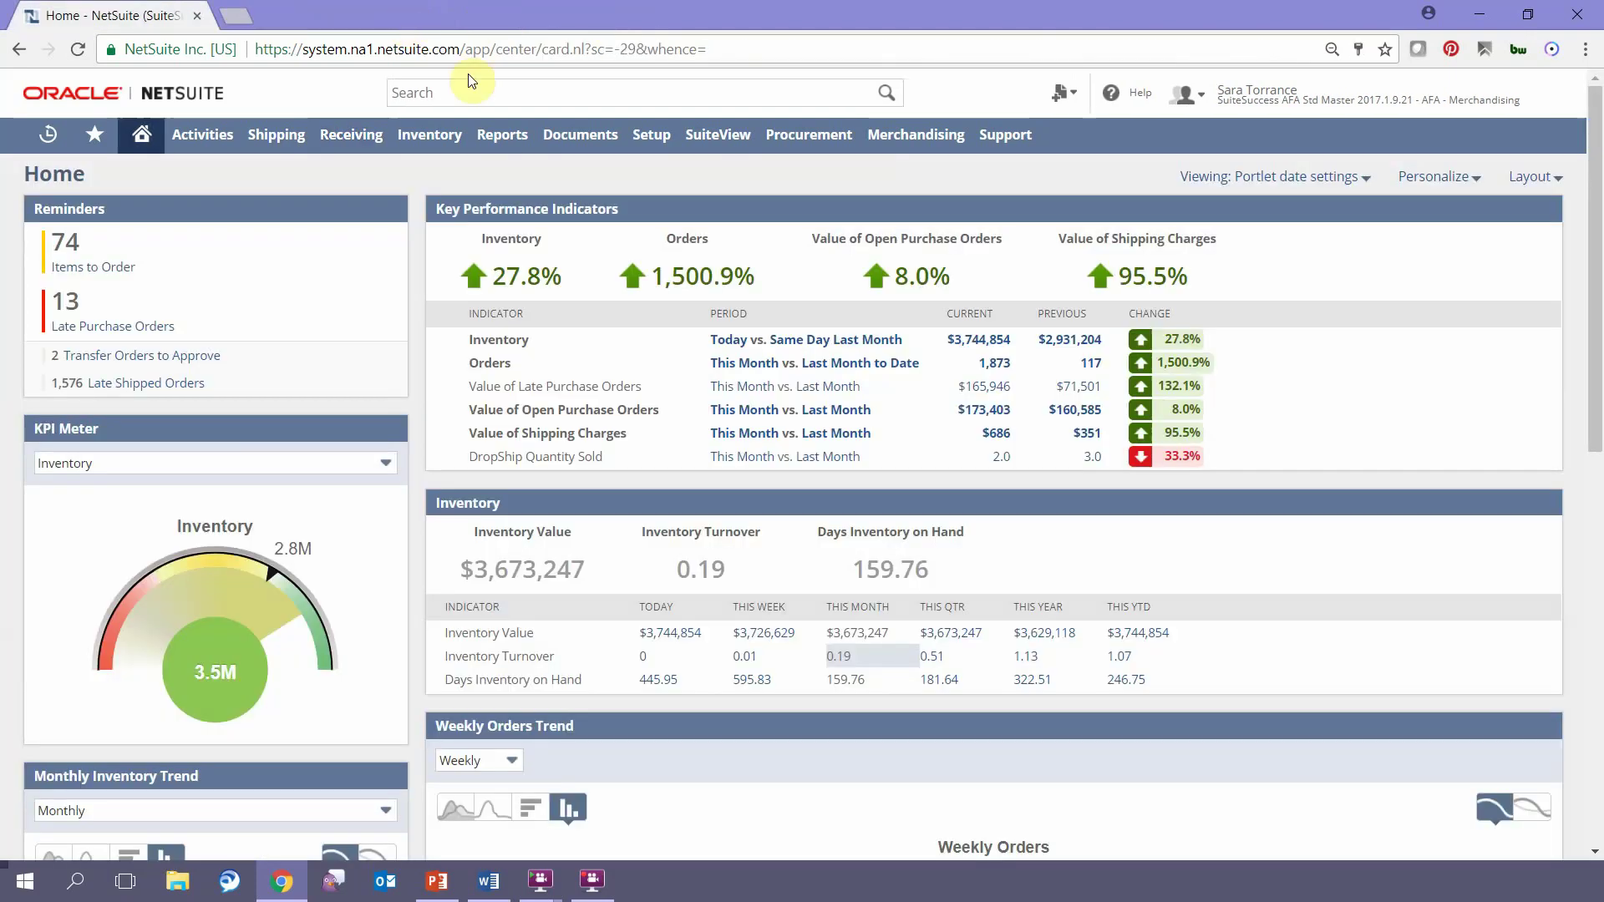
pyautogui.moveTo(507, 142)
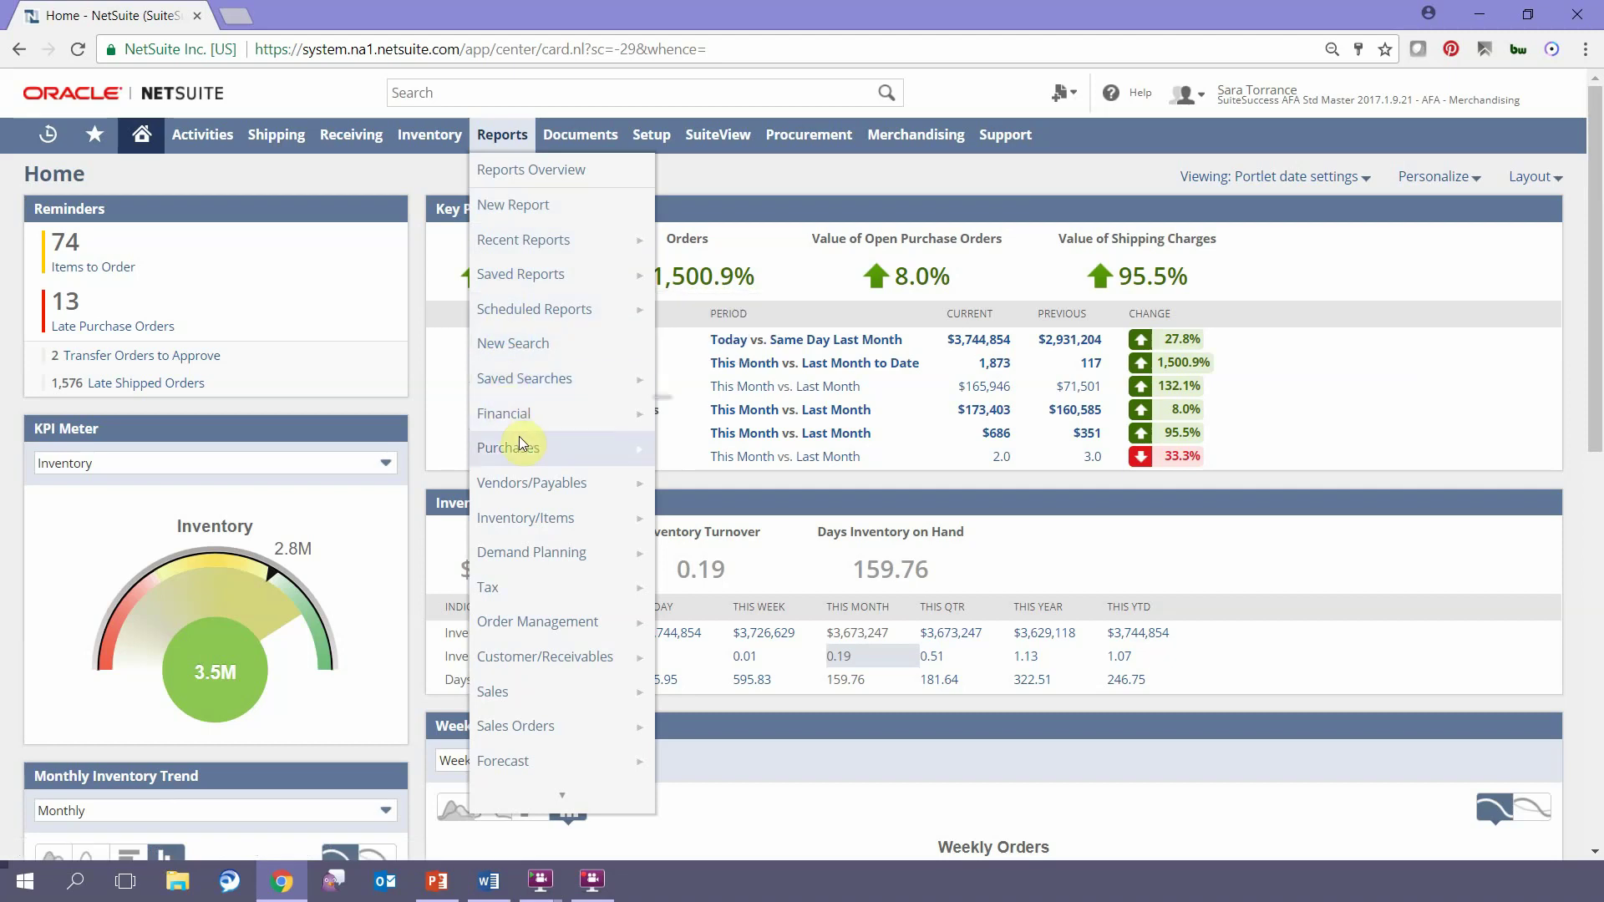
pyautogui.moveTo(519, 442)
pyautogui.moveTo(520, 479)
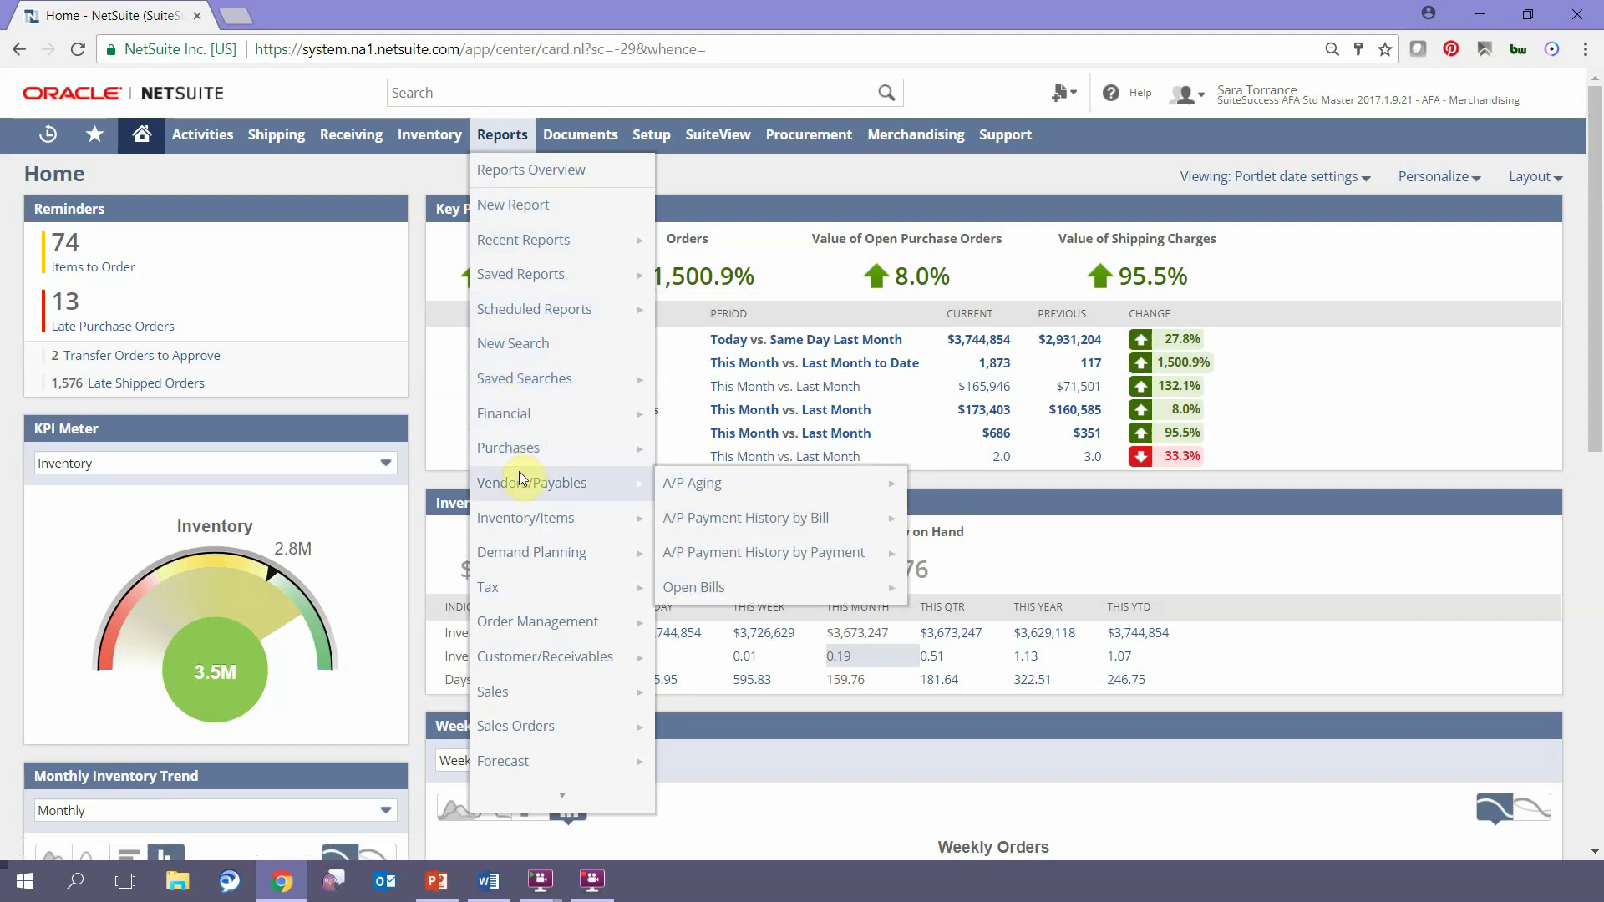
pyautogui.moveTo(513, 520)
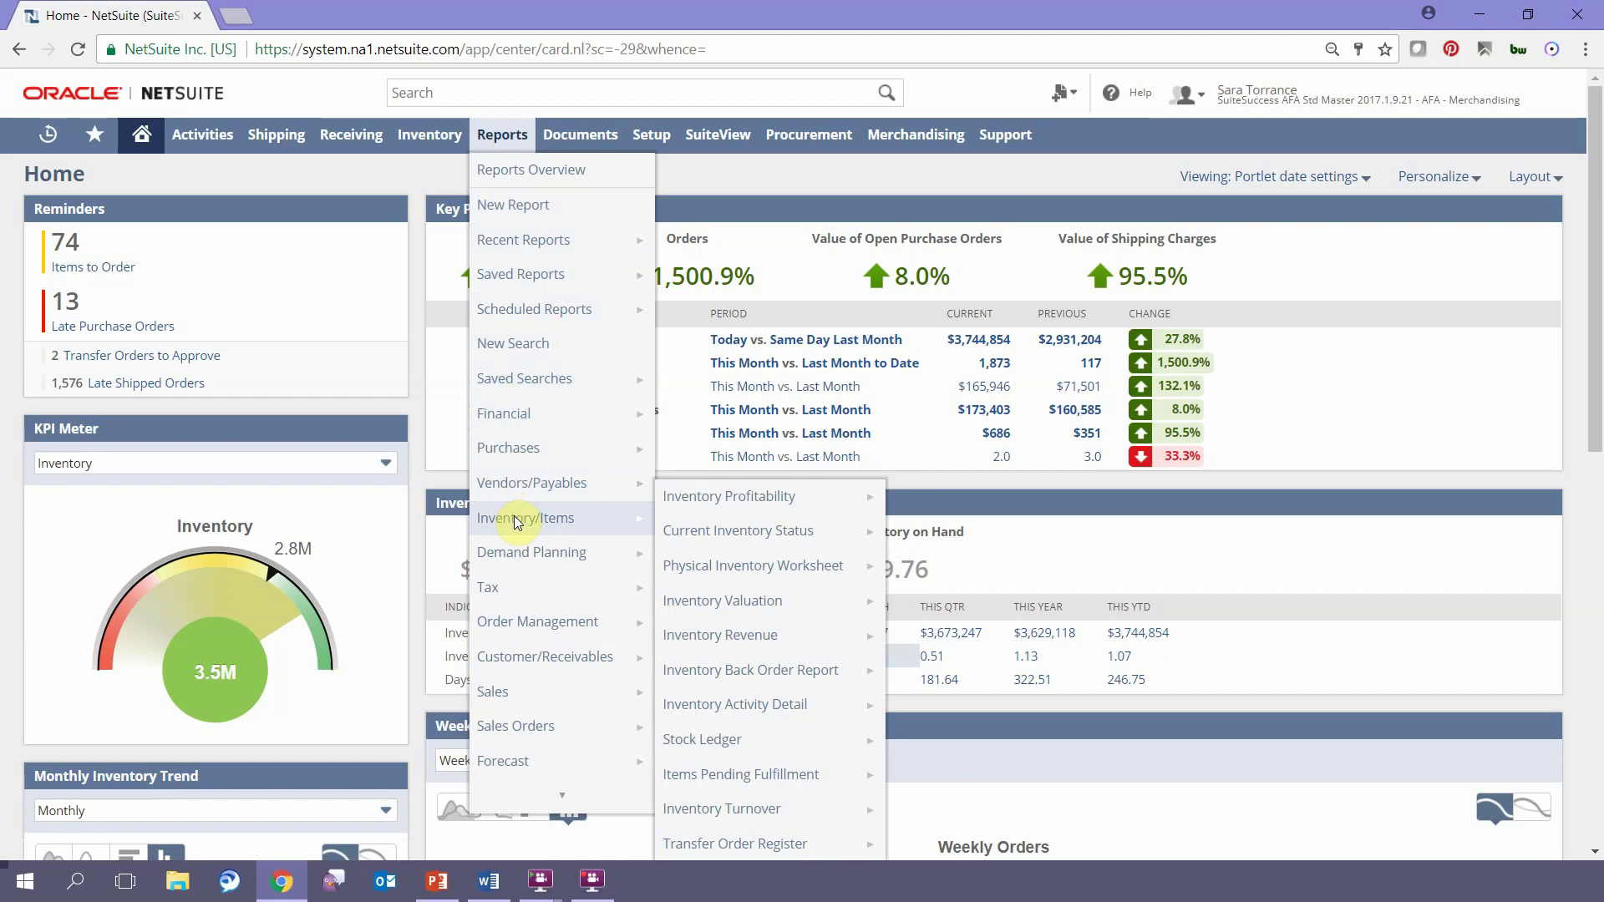
pyautogui.moveTo(691, 508)
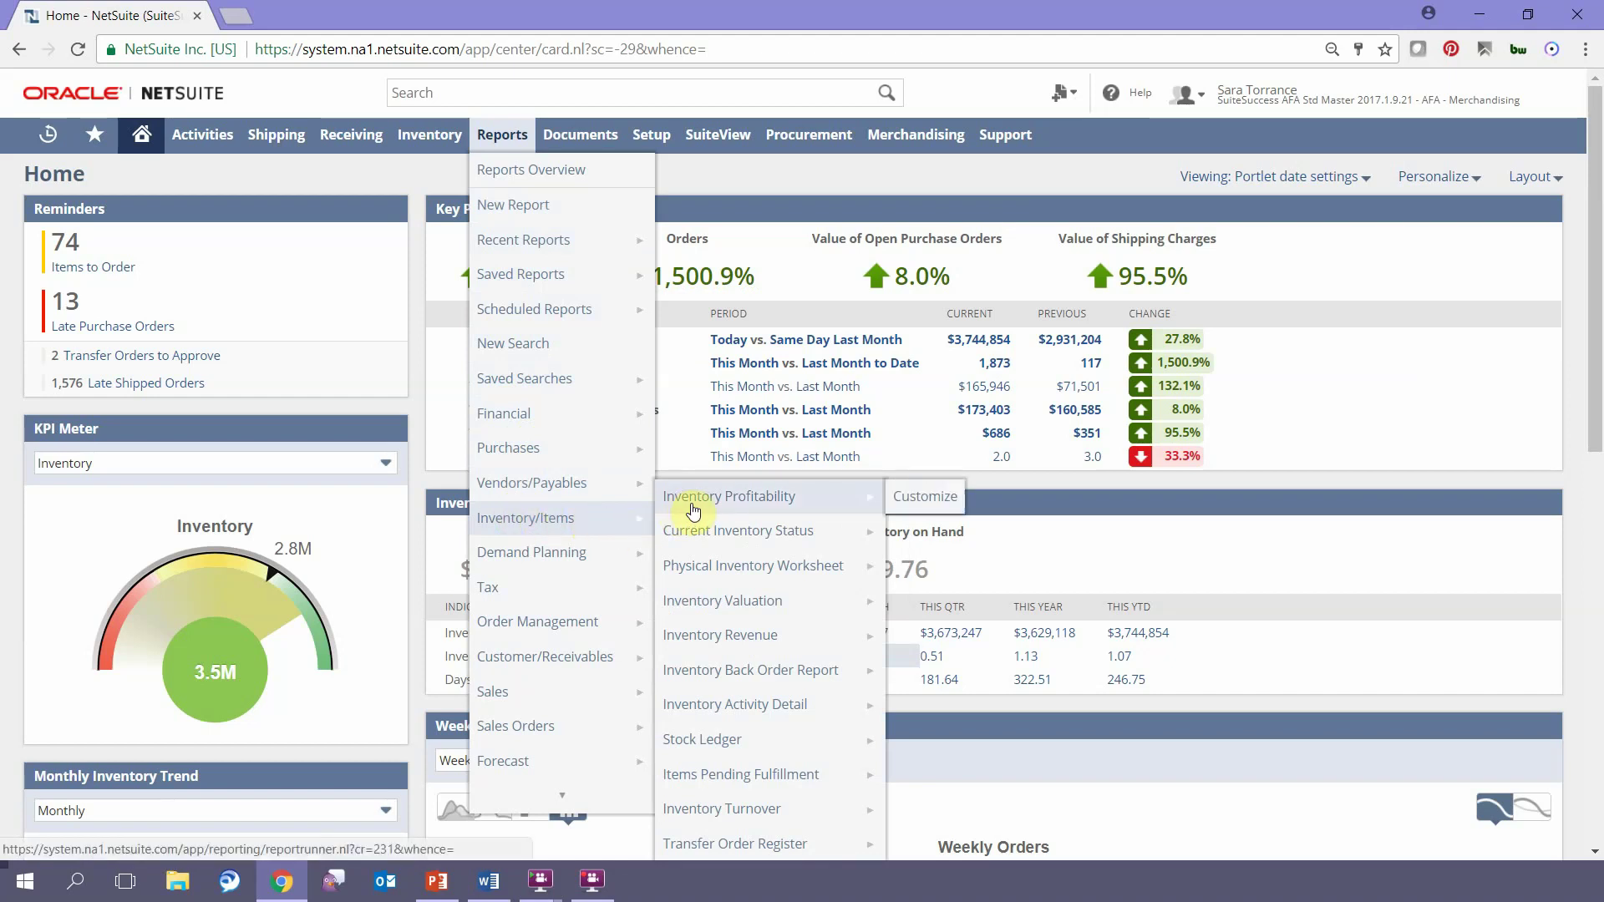
pyautogui.moveTo(693, 810)
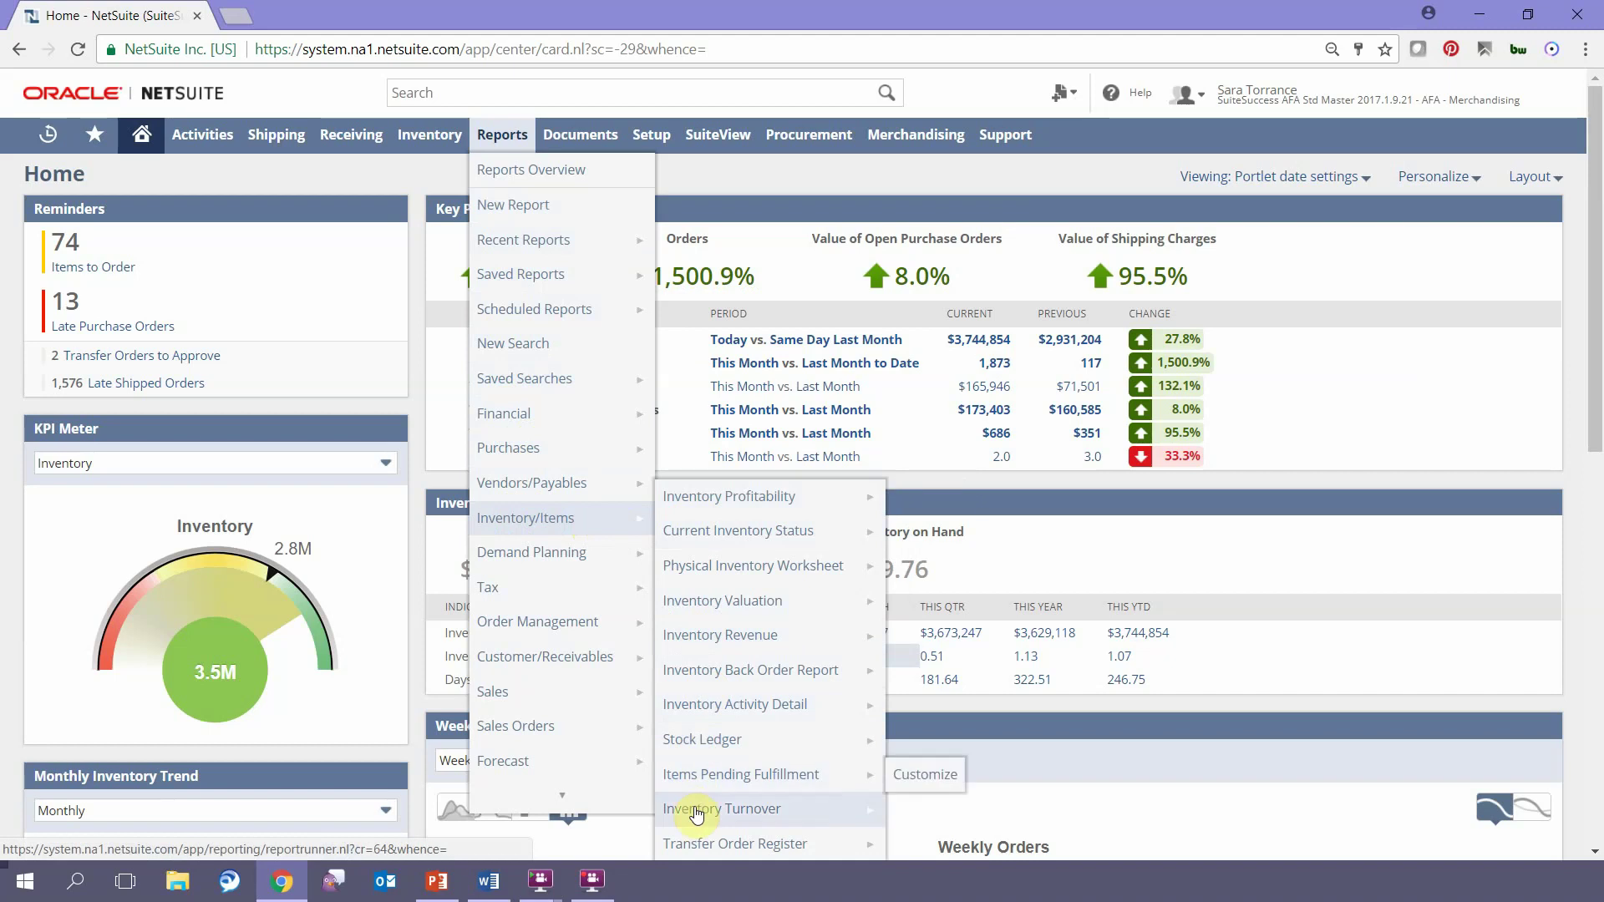
pyautogui.middleClick(702, 751)
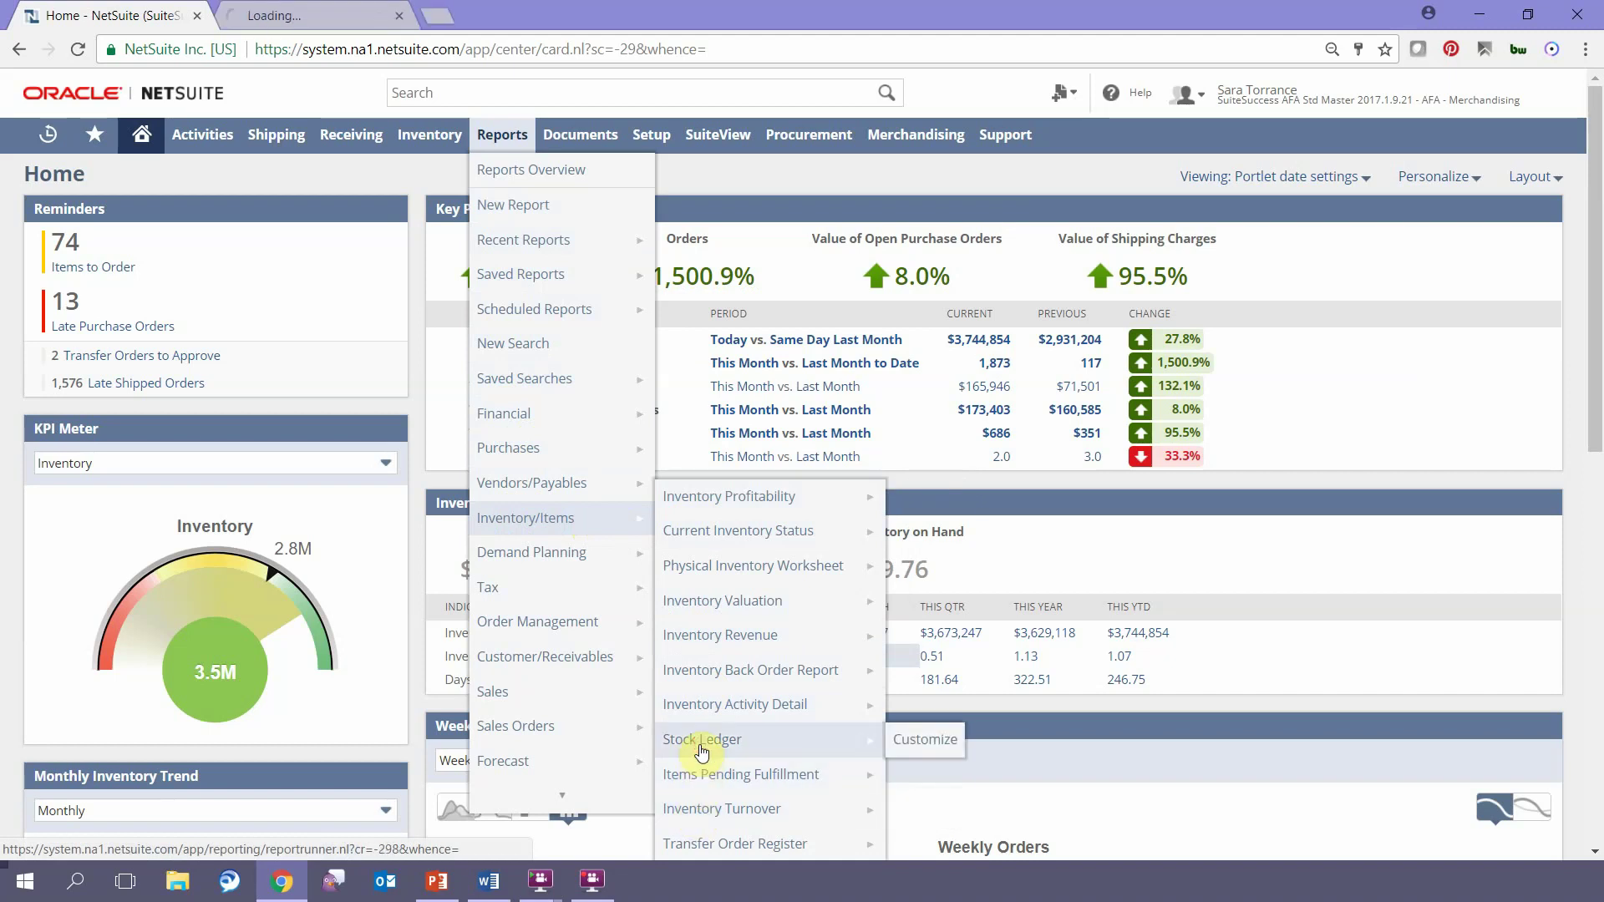
pyautogui.click(273, 15)
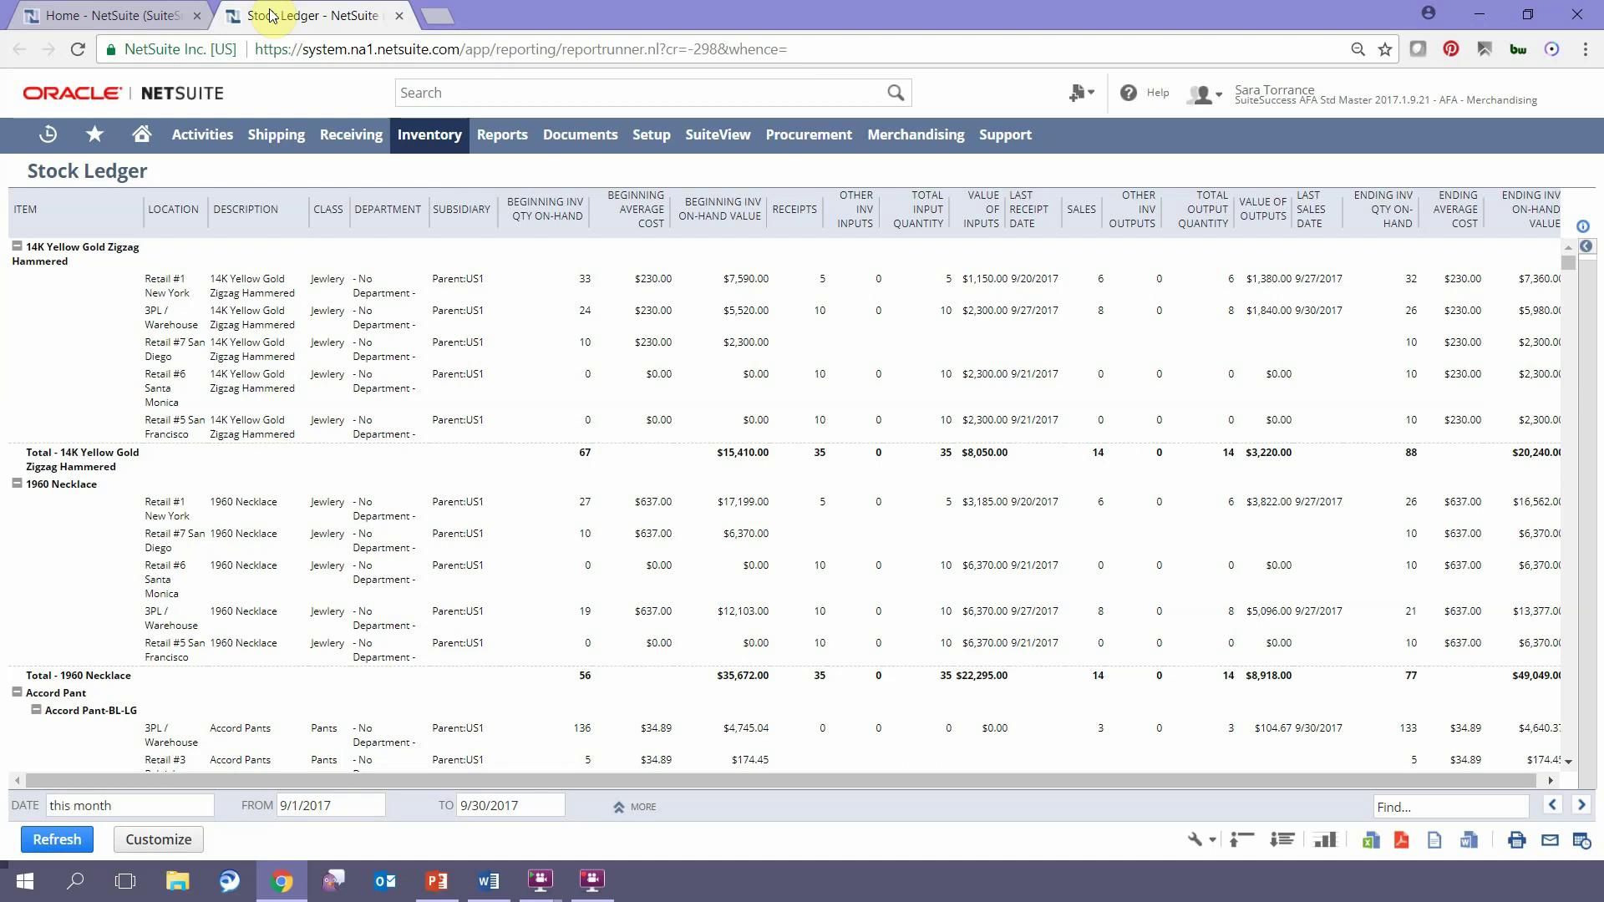
pyautogui.click(399, 16)
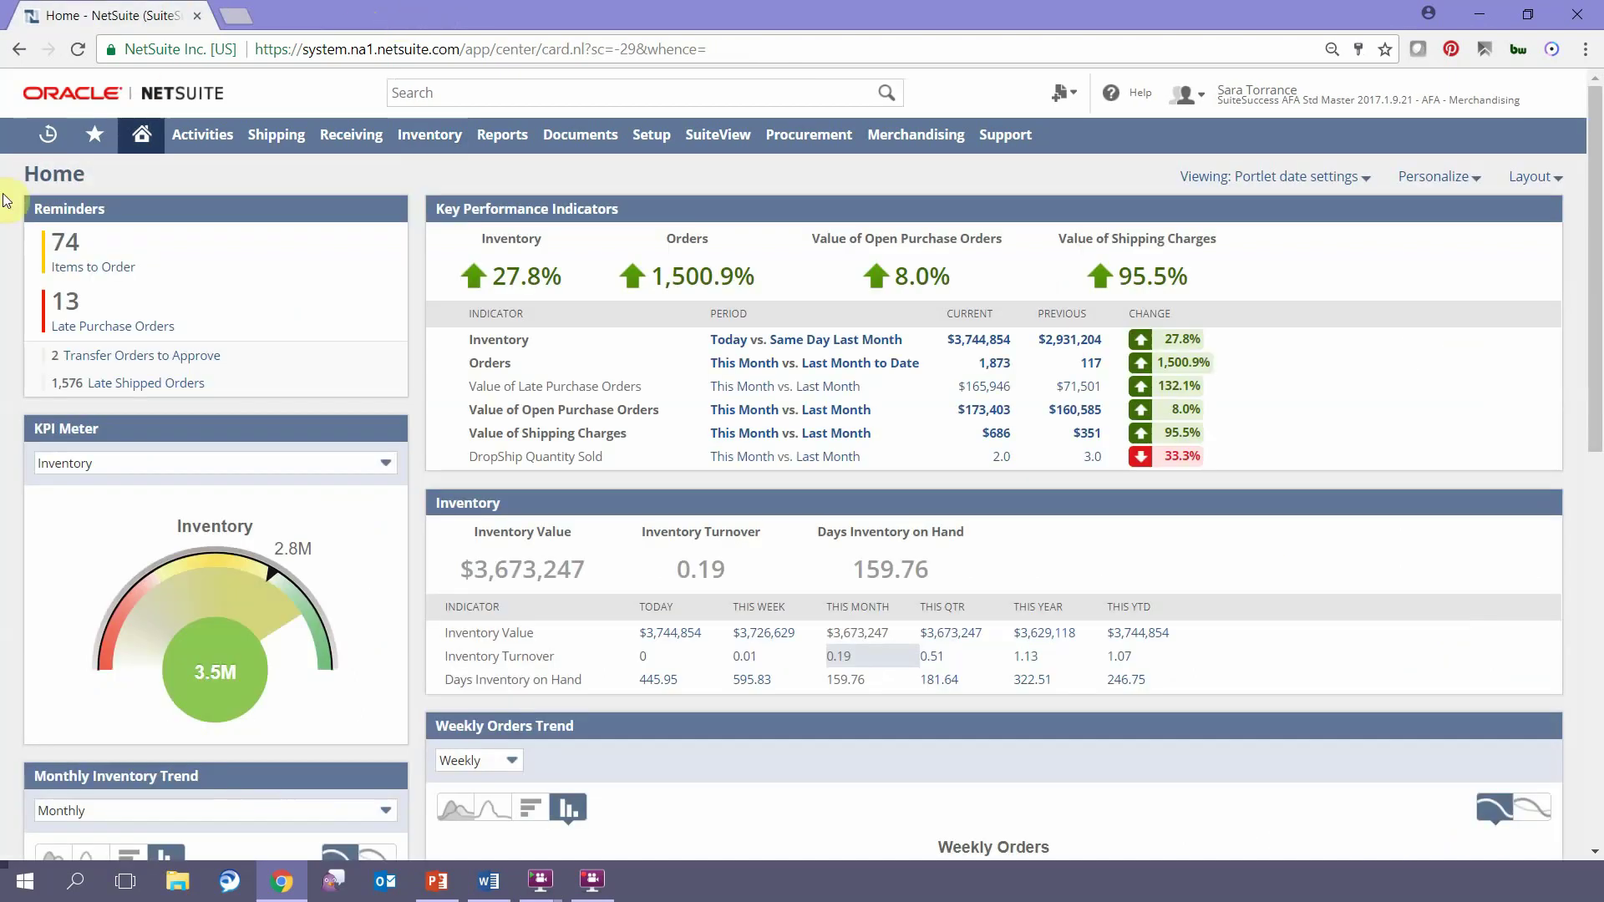
# Step: Highlight the Reminders portlet, then bring up the reorder point items on the Order Items page
pyautogui.moveTo(14, 187)
pyautogui.mouseDown()
pyautogui.moveTo(142, 300)
pyautogui.moveTo(434, 440)
pyautogui.moveTo(435, 420)
pyautogui.mouseUp()
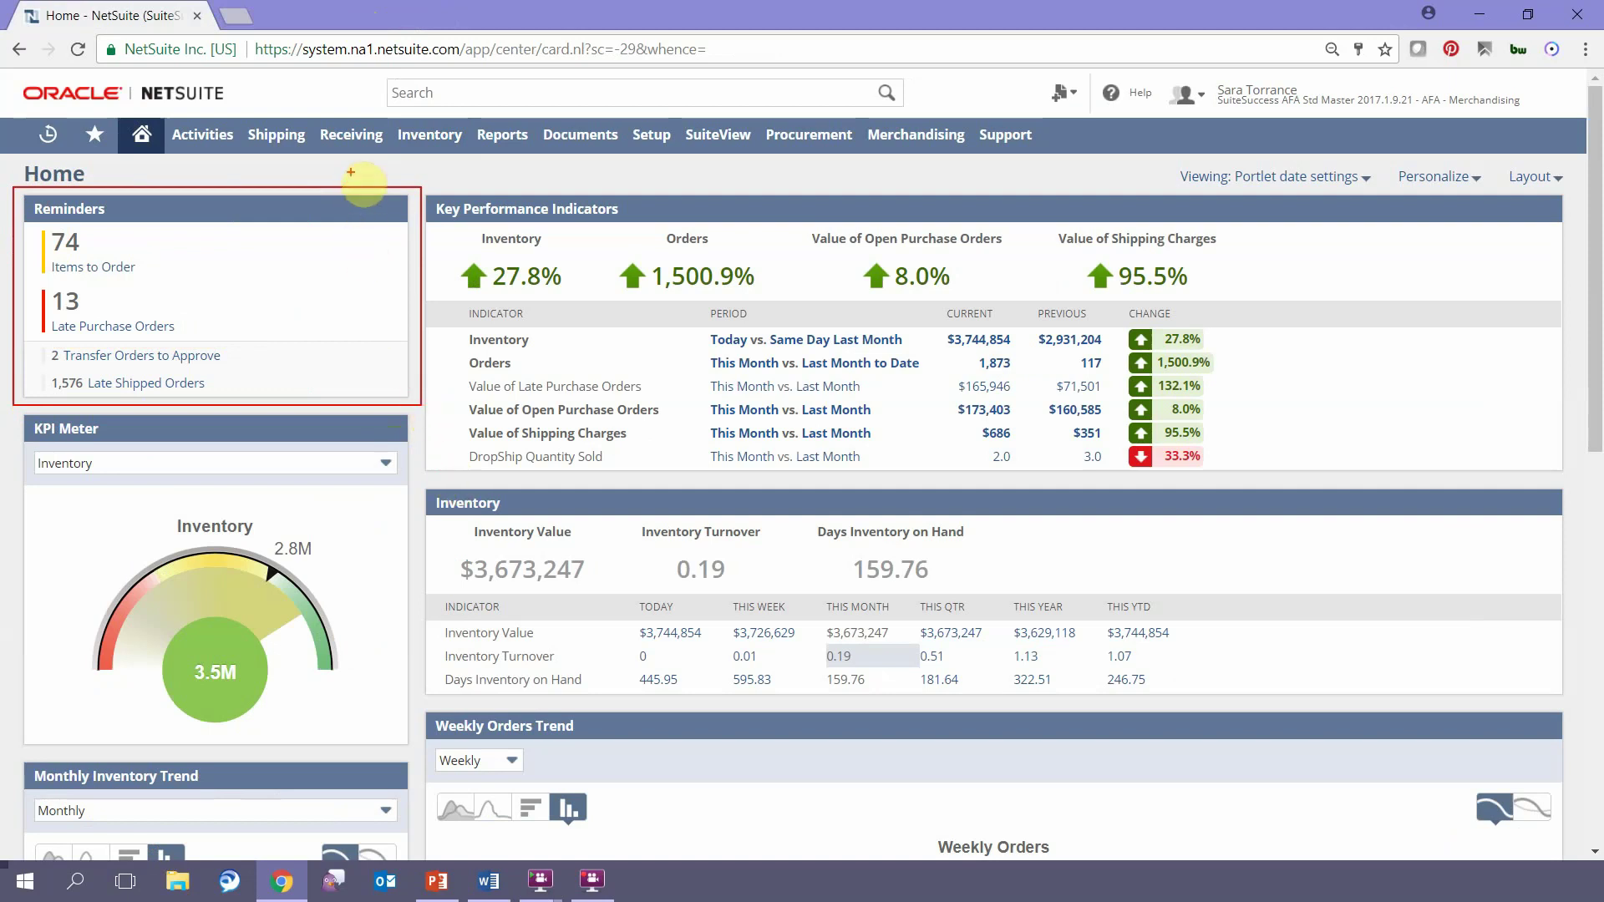
pyautogui.press('Escape')
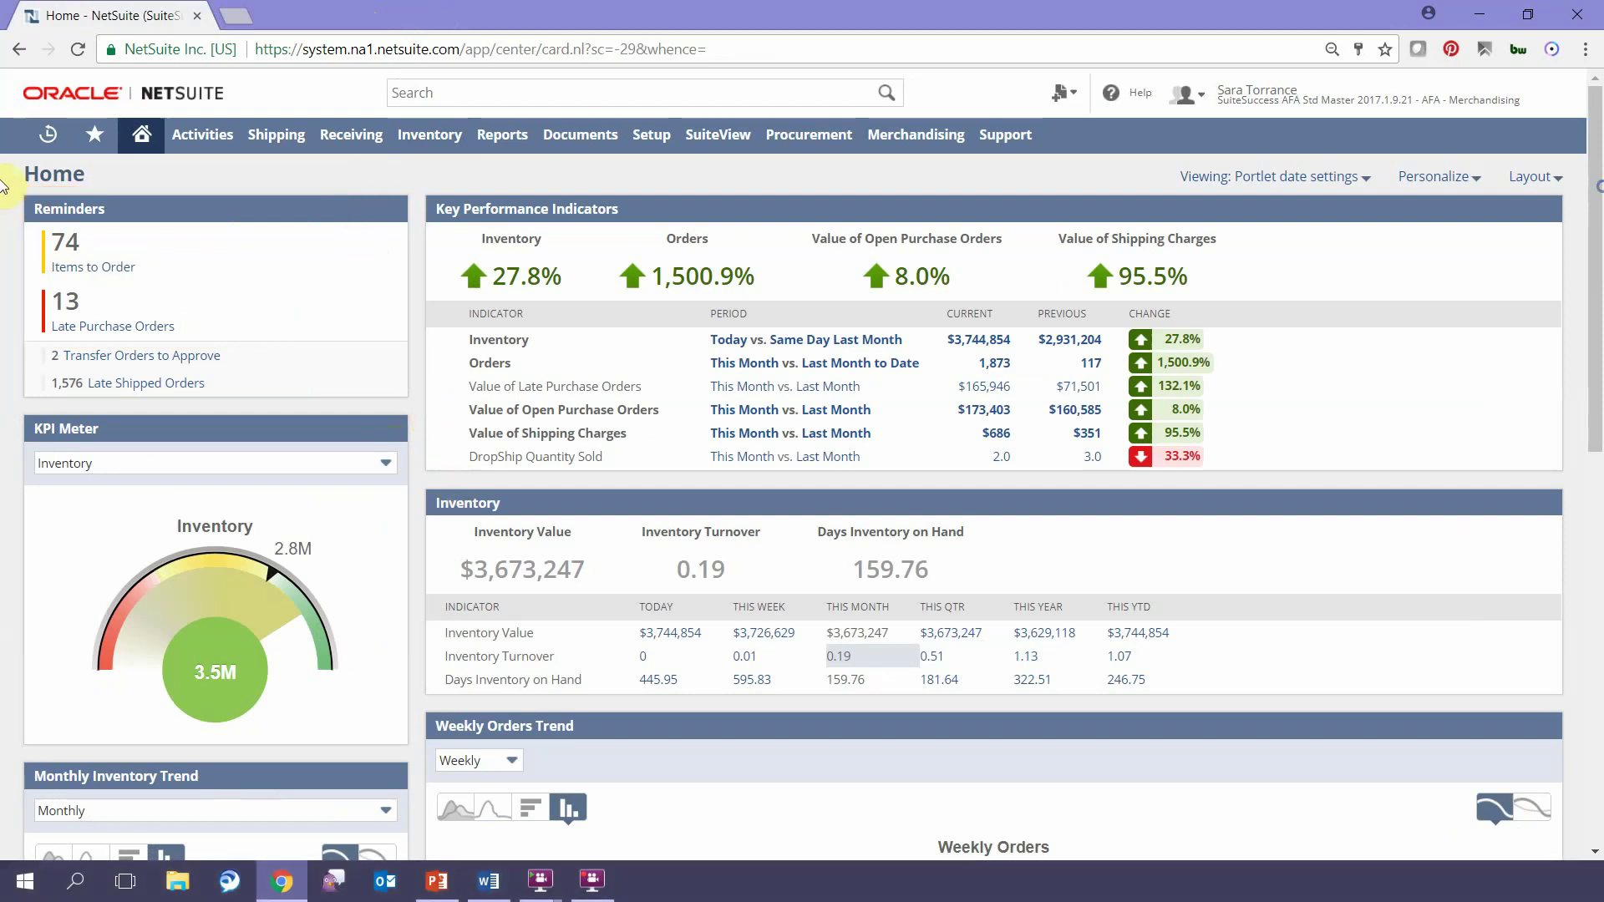
pyautogui.keyDown('ctrl'); pyautogui.click(103, 271); pyautogui.keyUp('ctrl')
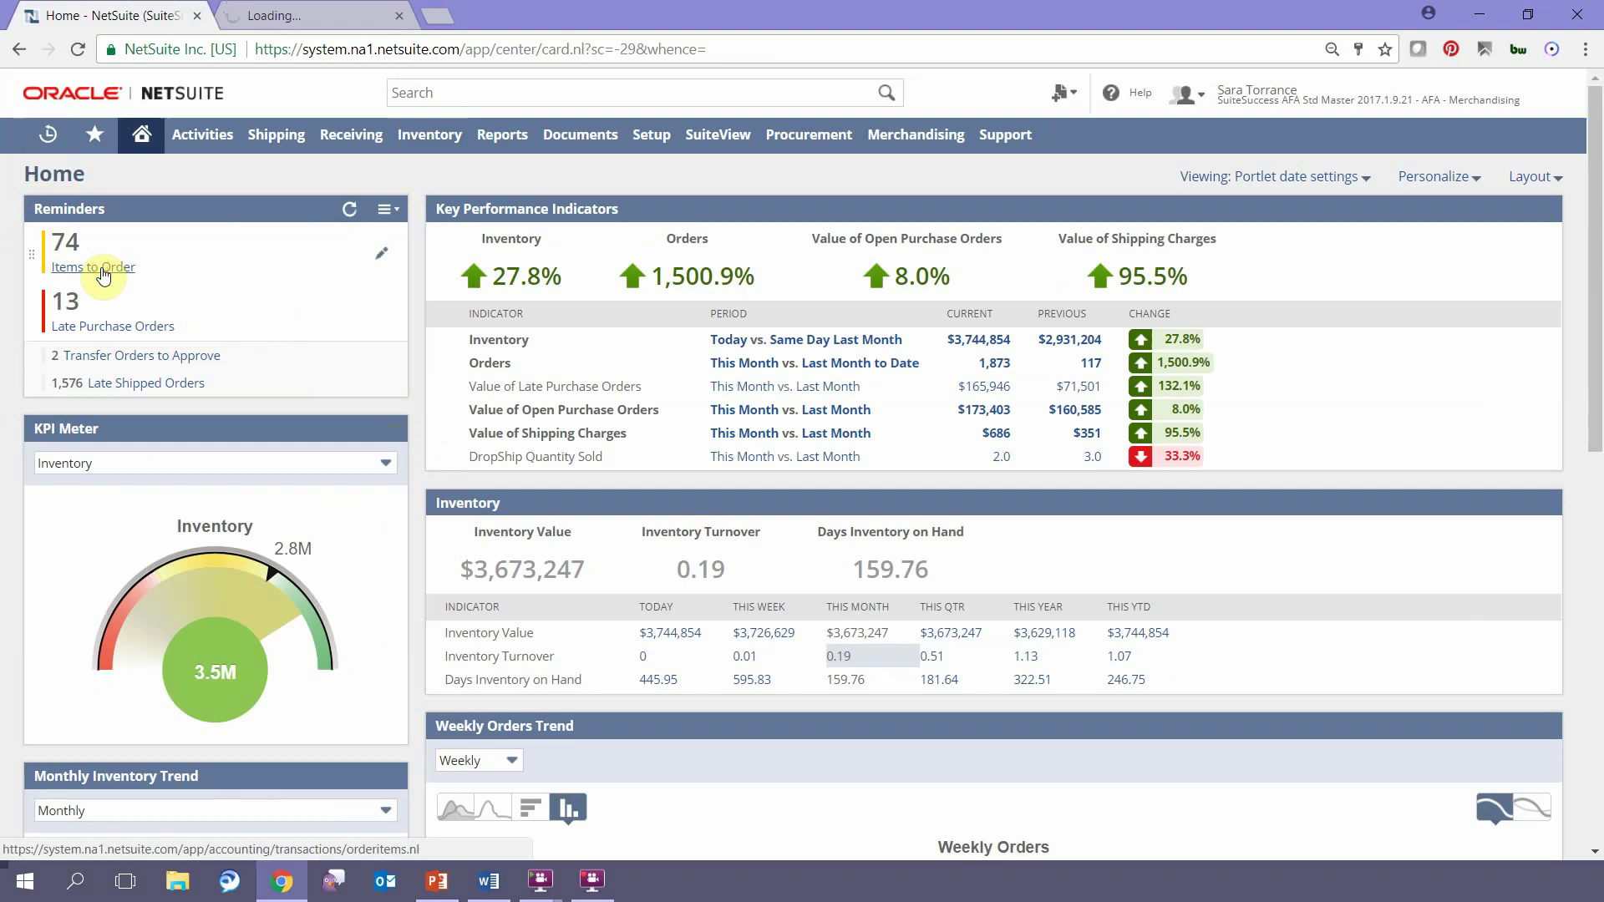
pyautogui.click(284, 15)
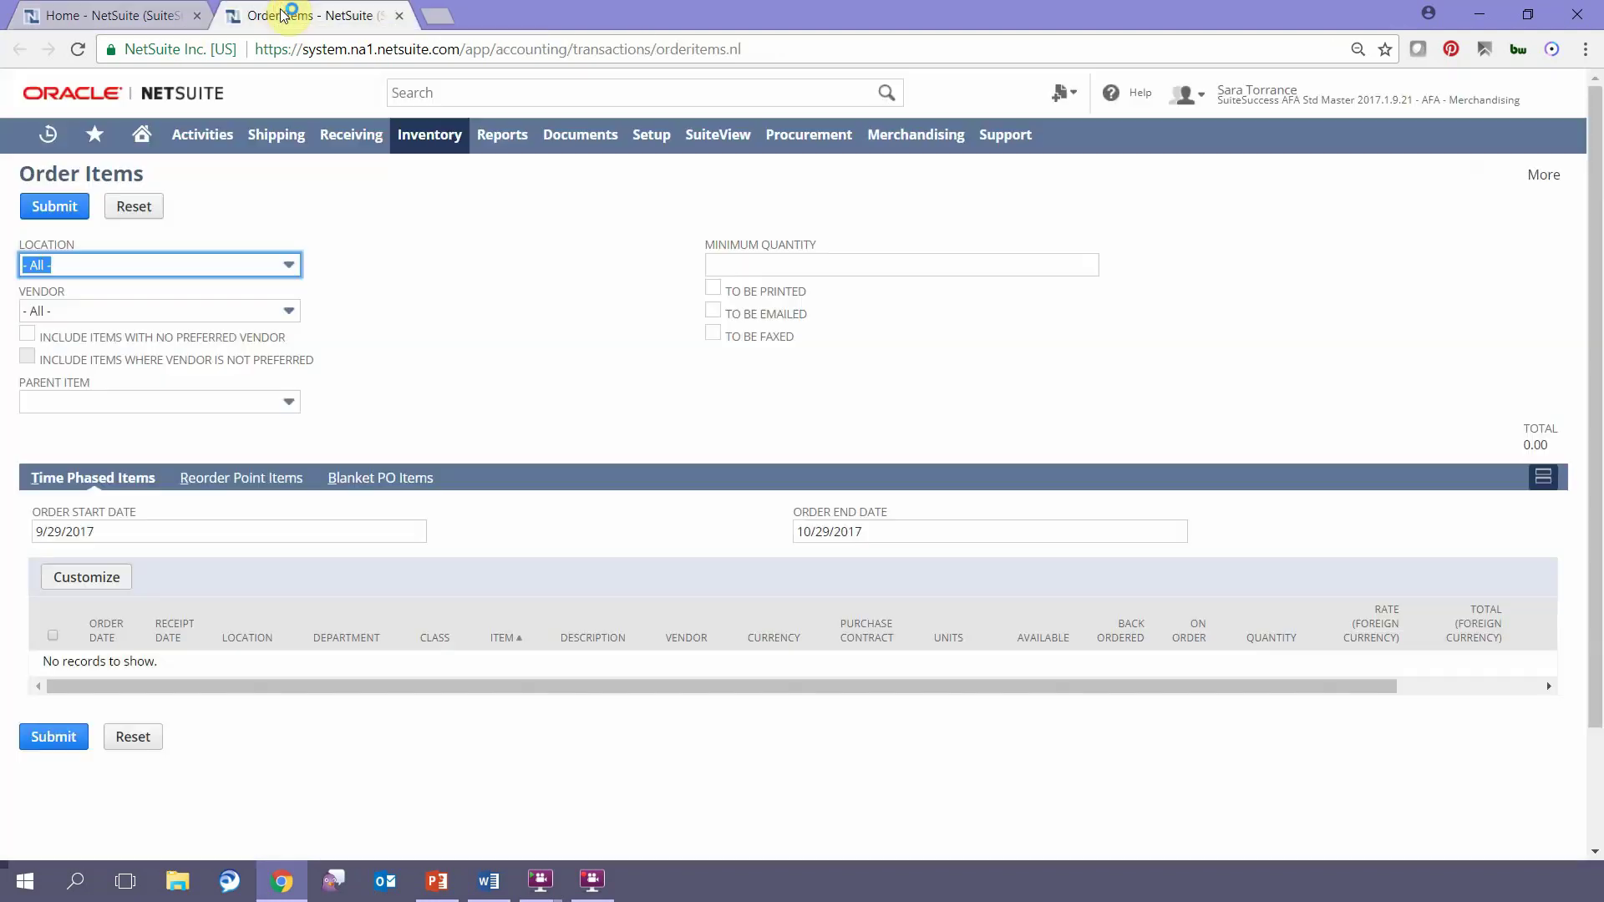
pyautogui.click(230, 485)
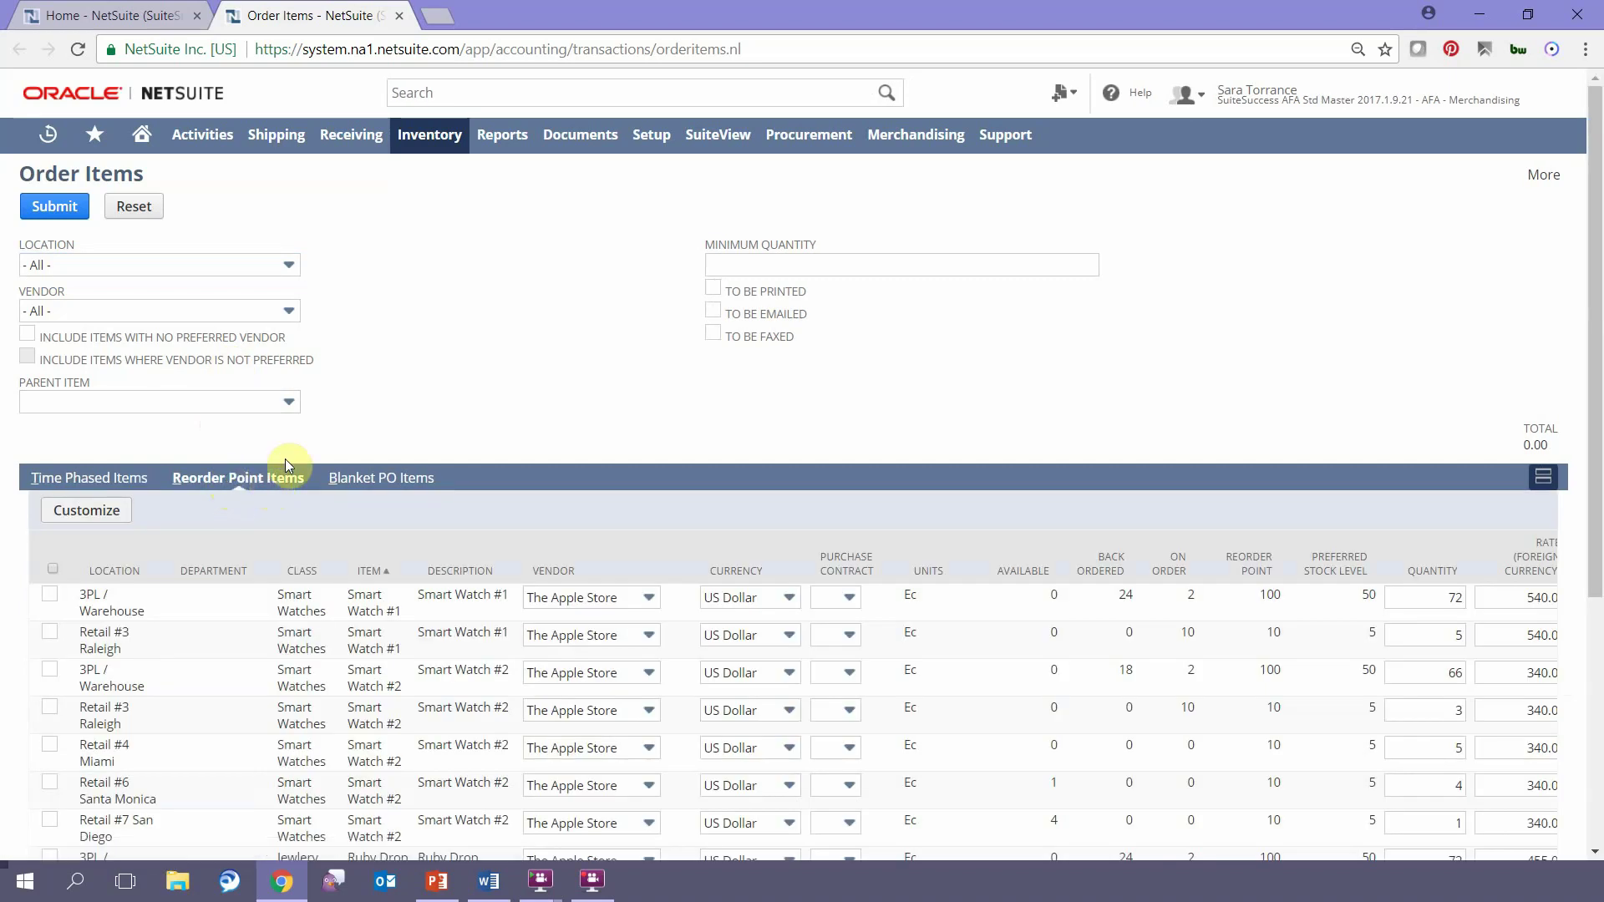
pyautogui.scroll(-5, 293, 547)
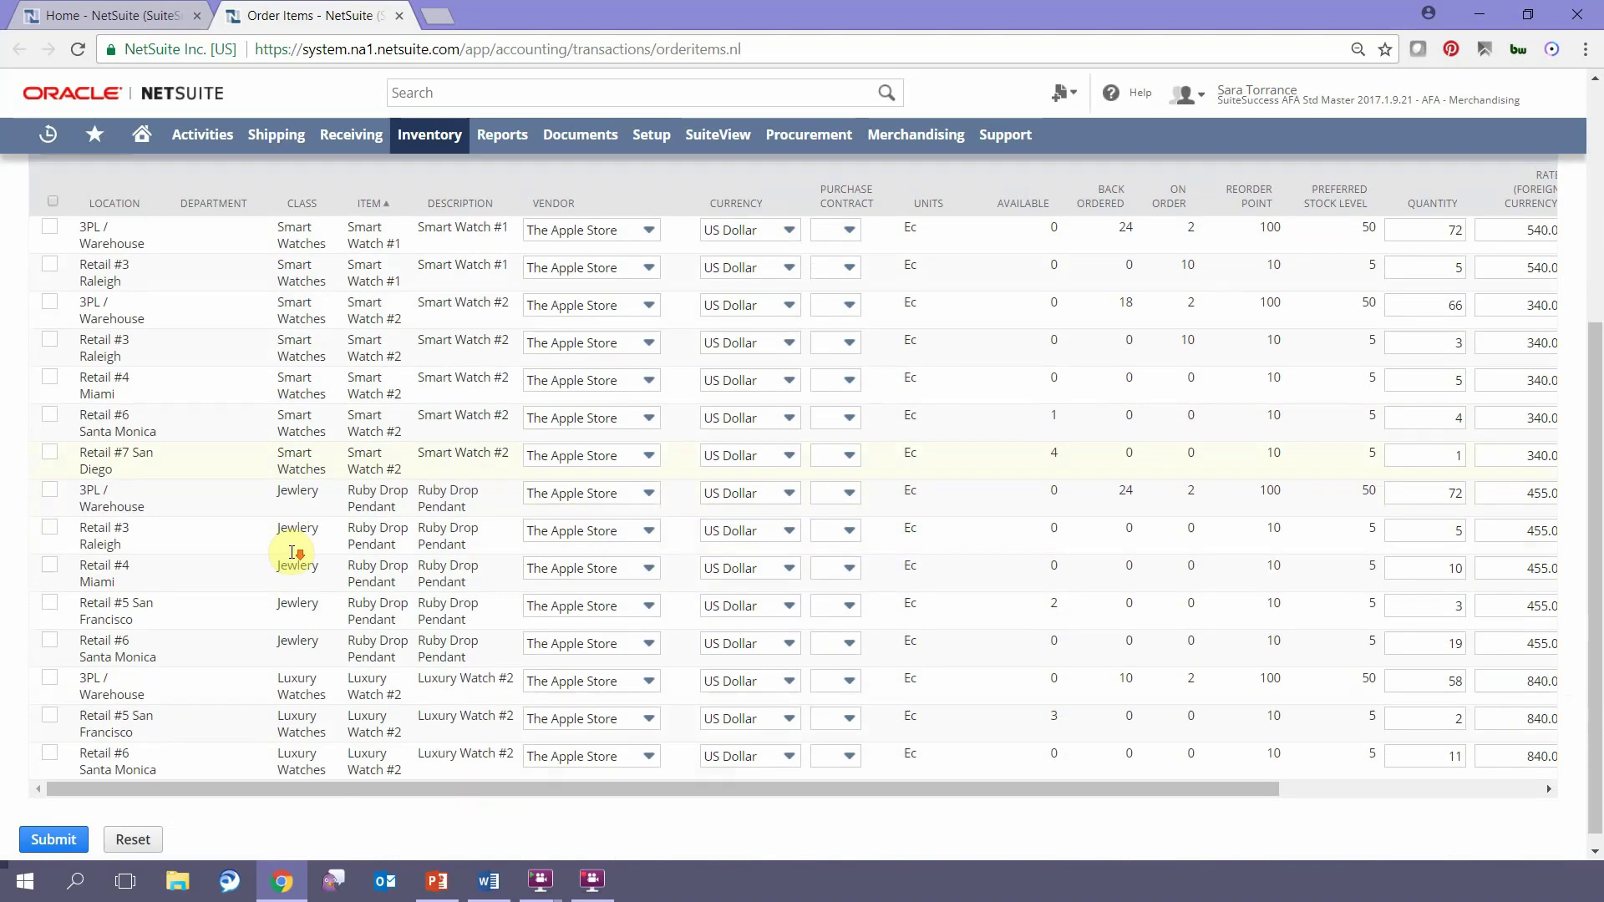
pyautogui.scroll(5, 292, 553)
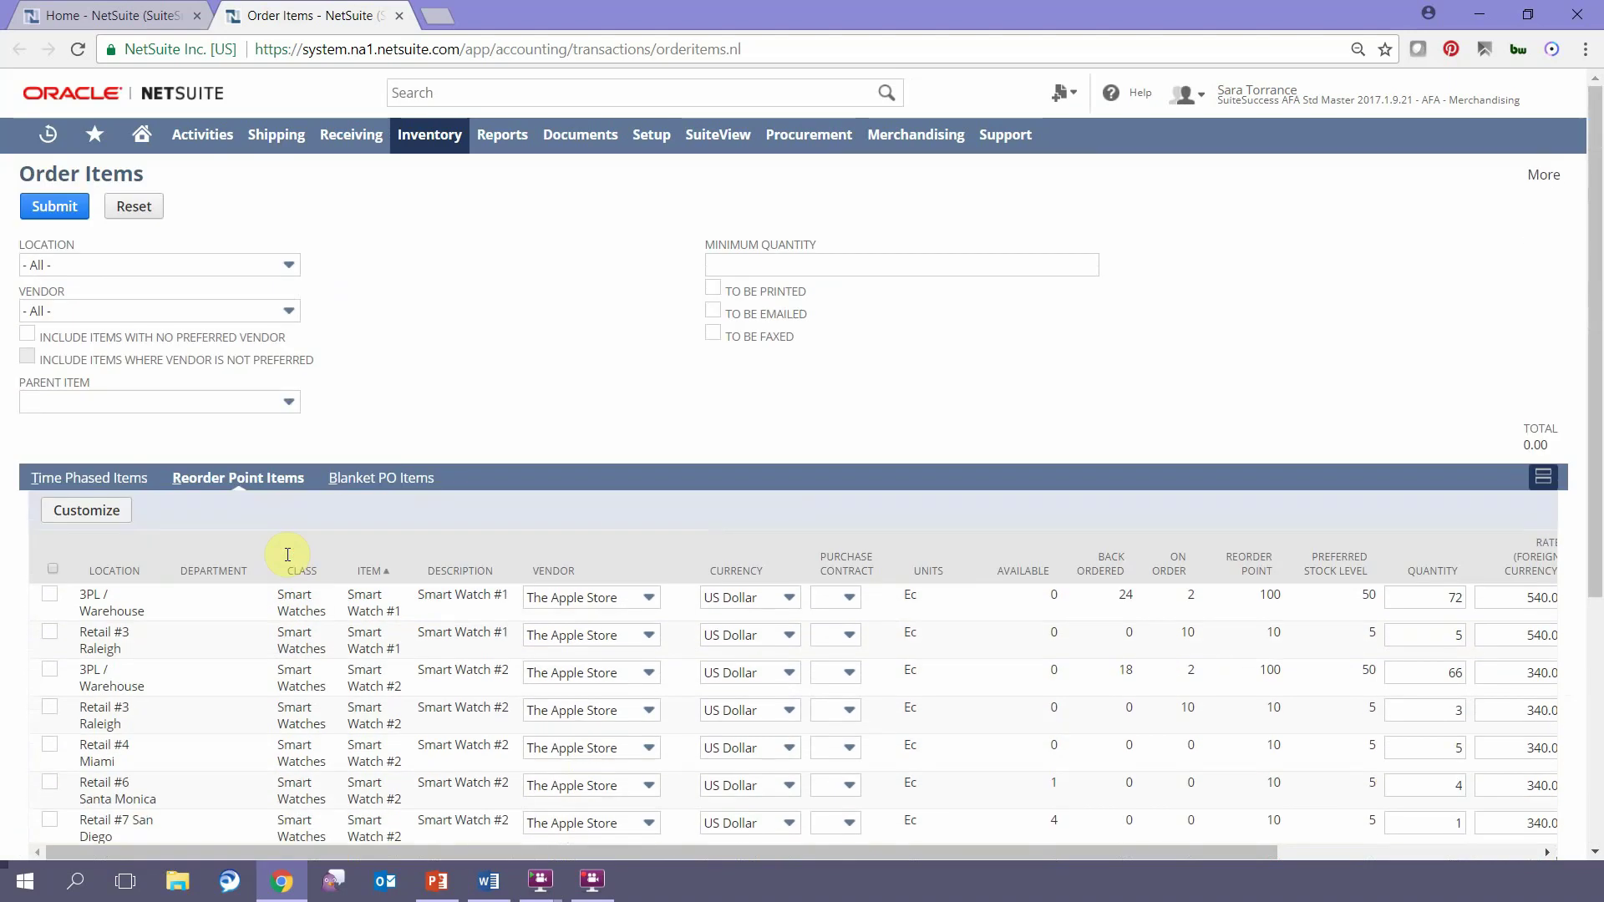
# Step: Filter the reorder point items to the 3PL / Warehouse location
pyautogui.click(247, 264)
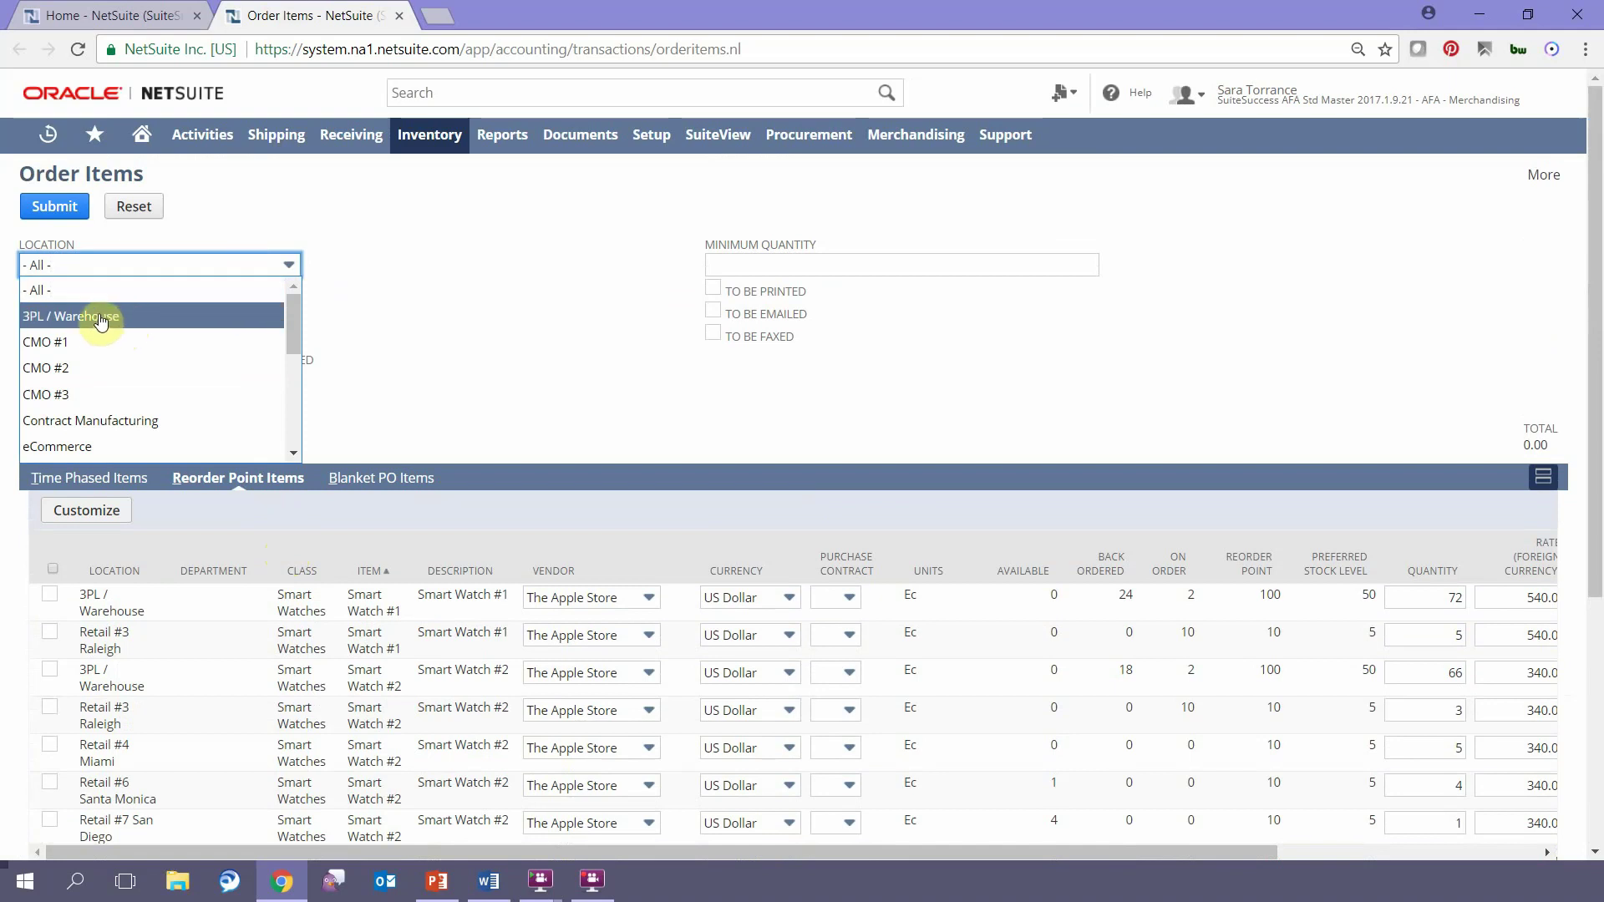
pyautogui.click(46, 322)
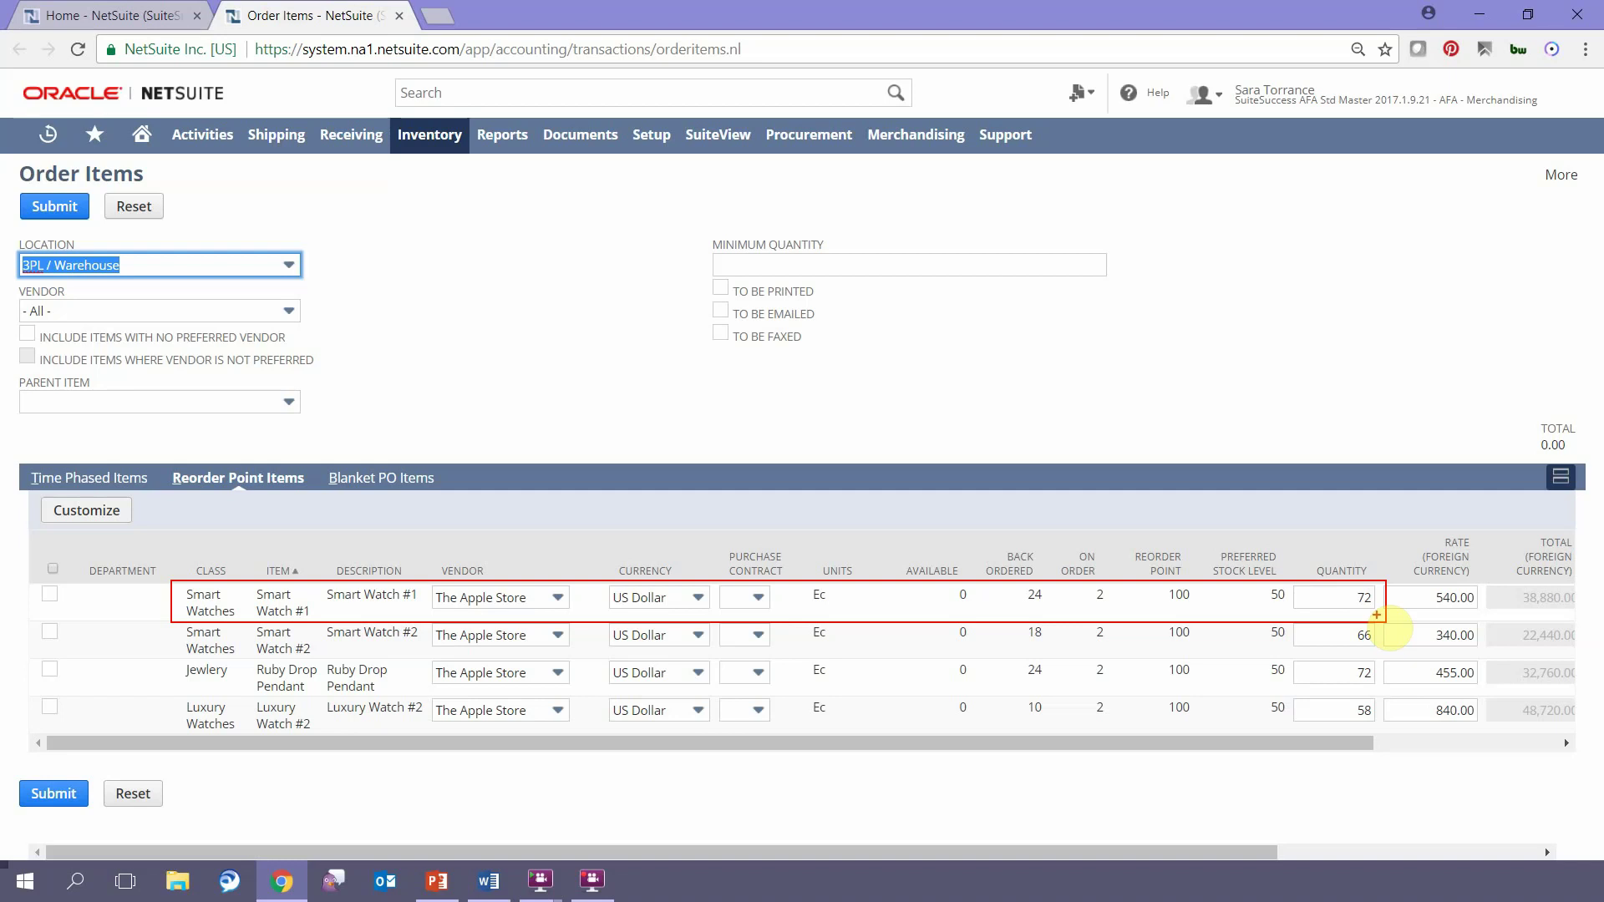
pyautogui.press('Escape')
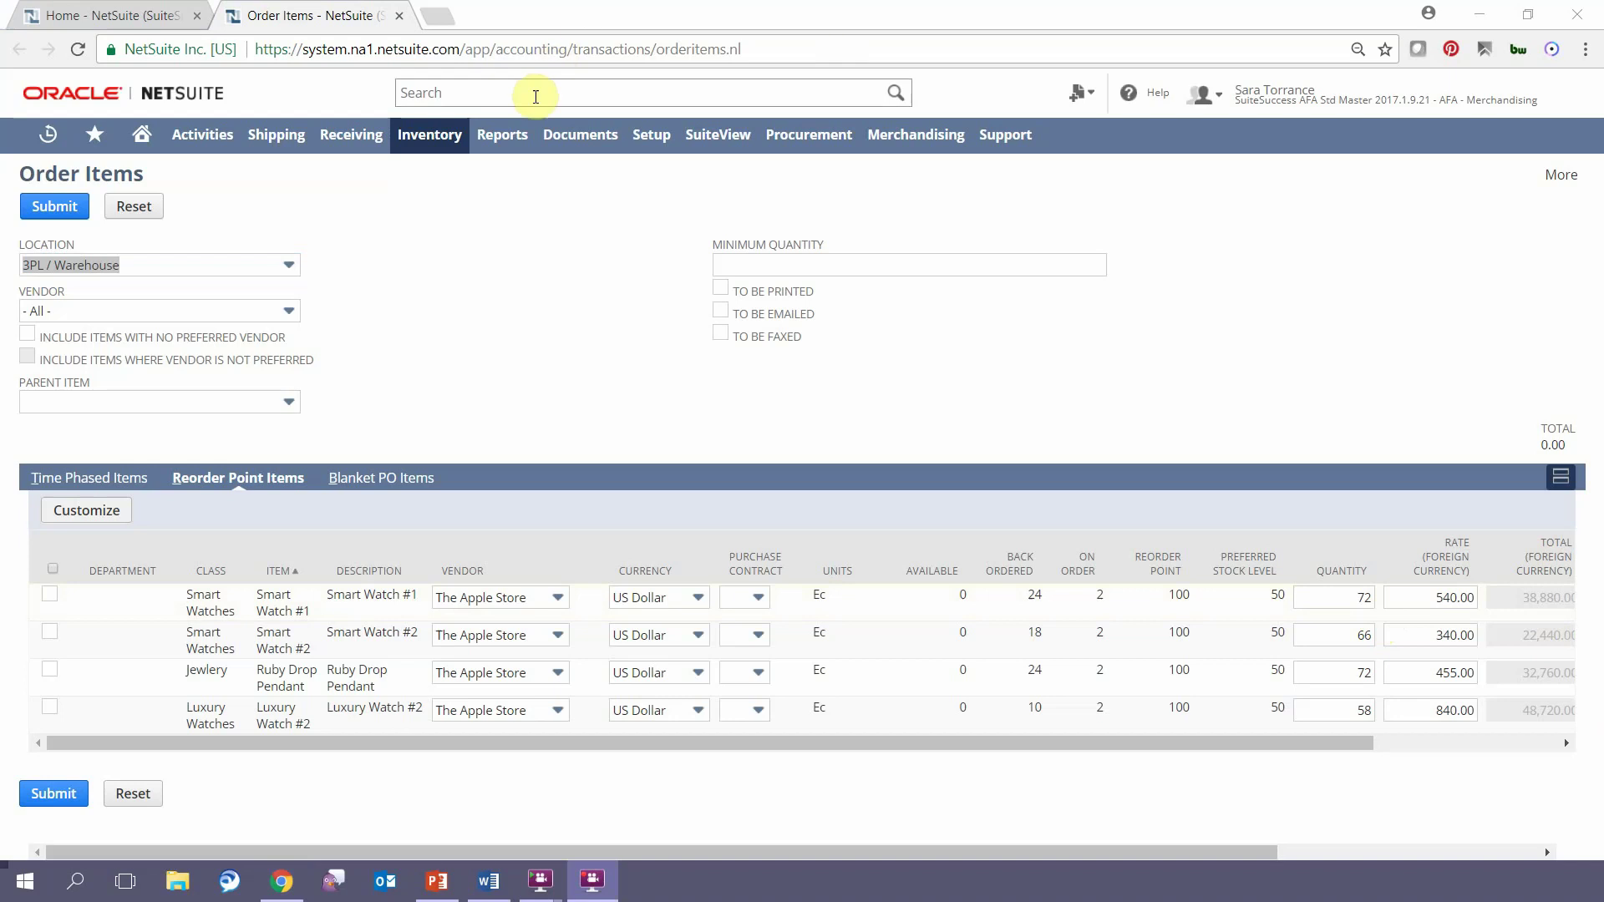
# Step: Find Smart Watch #1 with an 'it: smart' global search and open its item record in a new tab
pyautogui.click(535, 94)
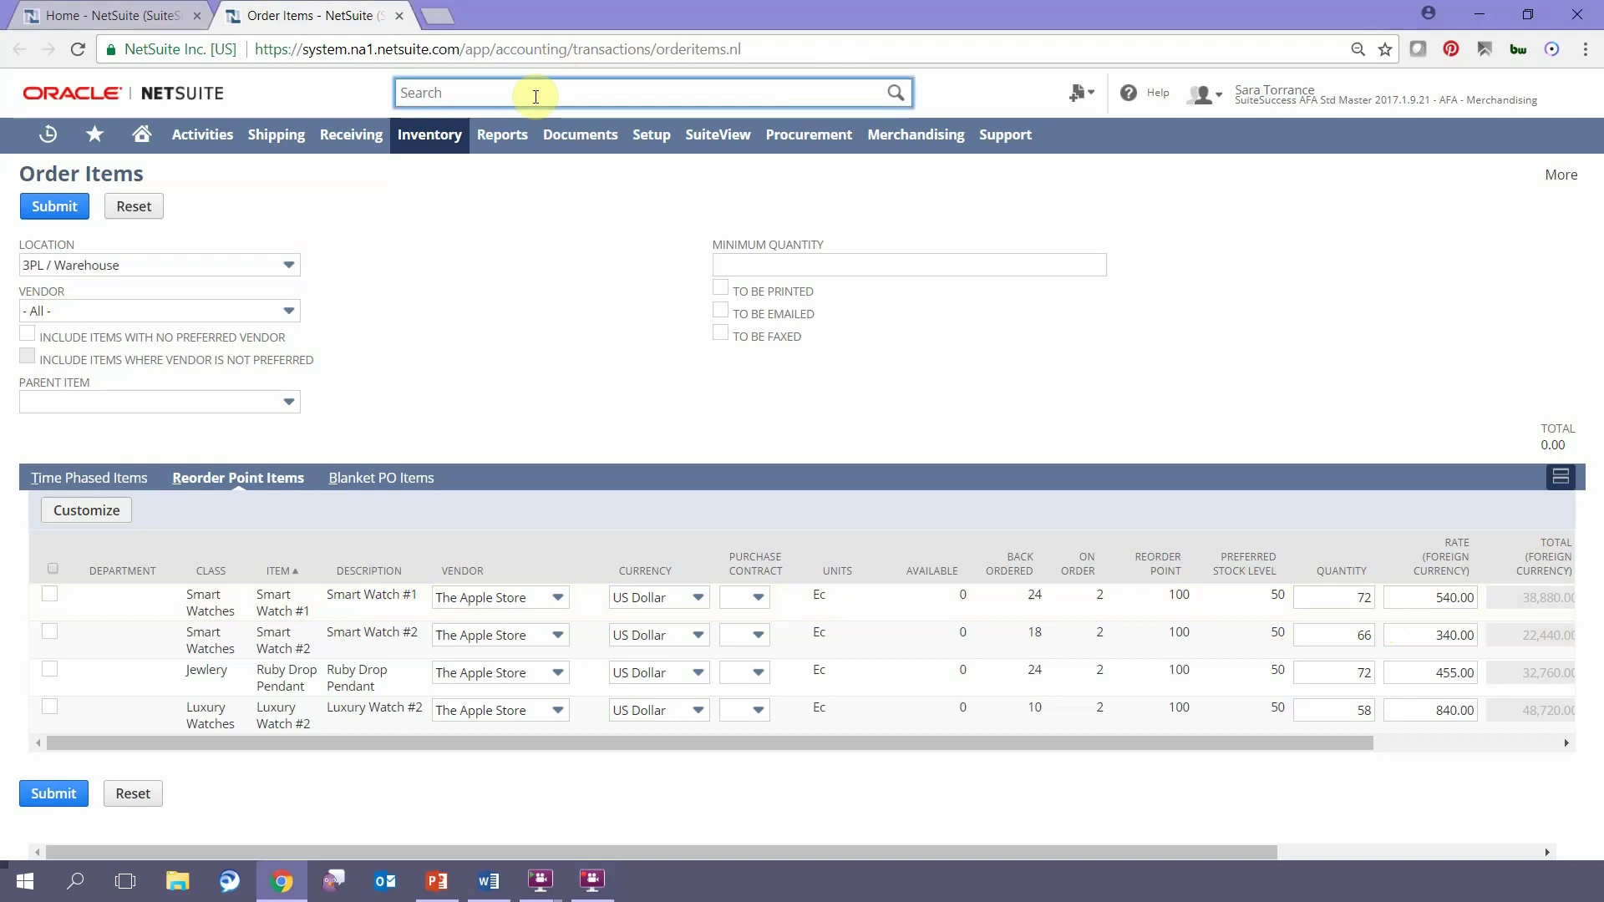
pyautogui.write('it')
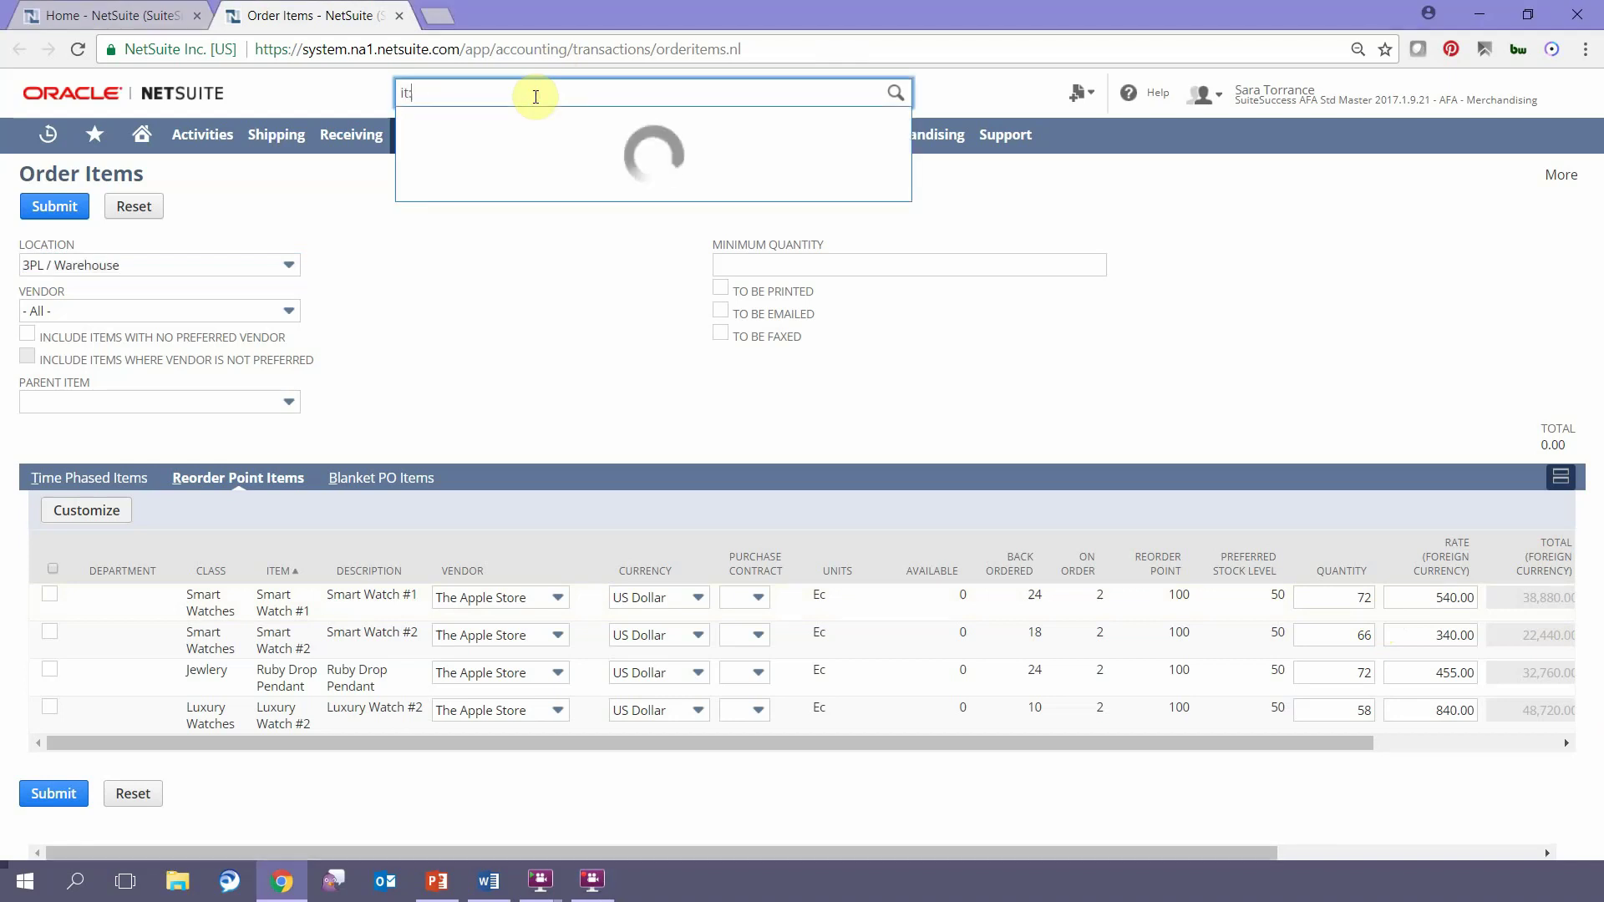
pyautogui.write('smart')
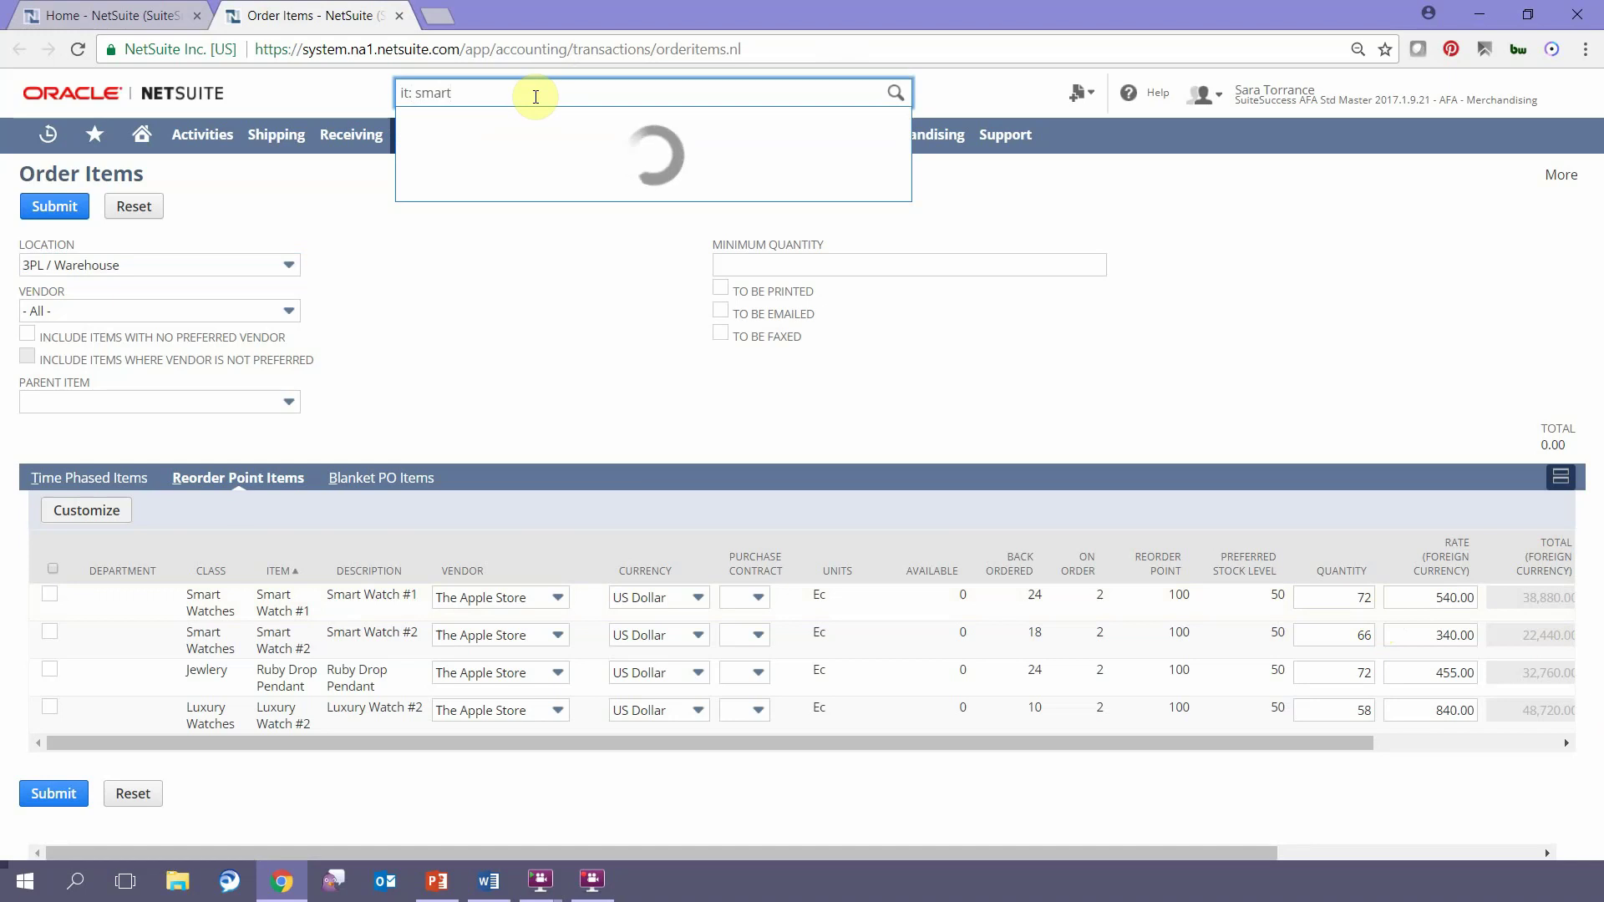
pyautogui.middleClick(529, 125)
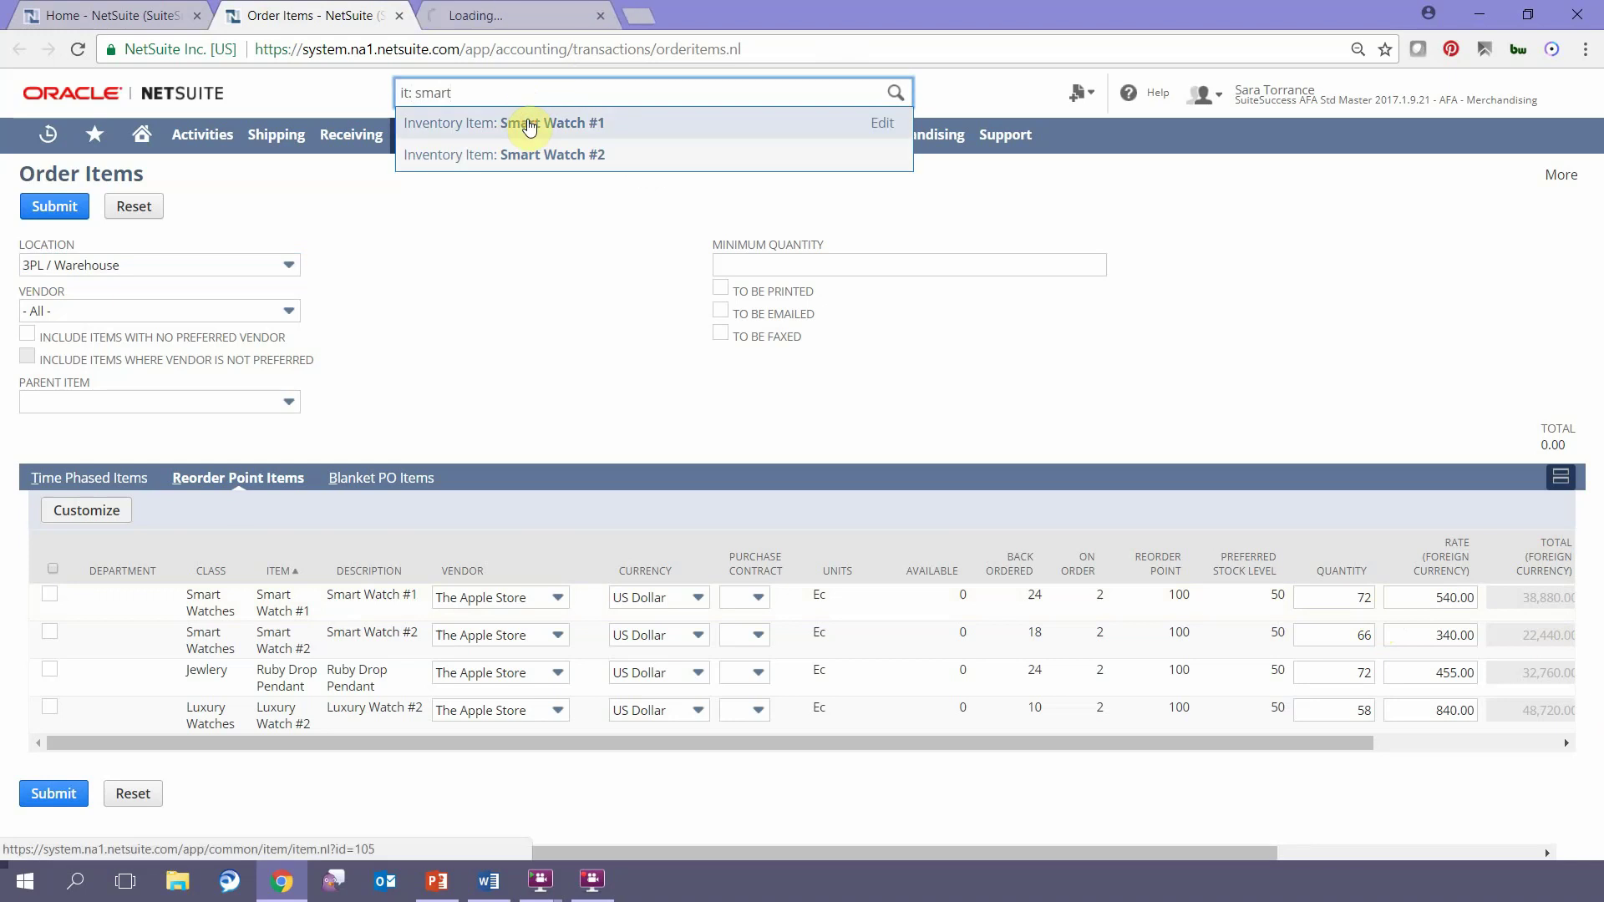
pyautogui.click(493, 13)
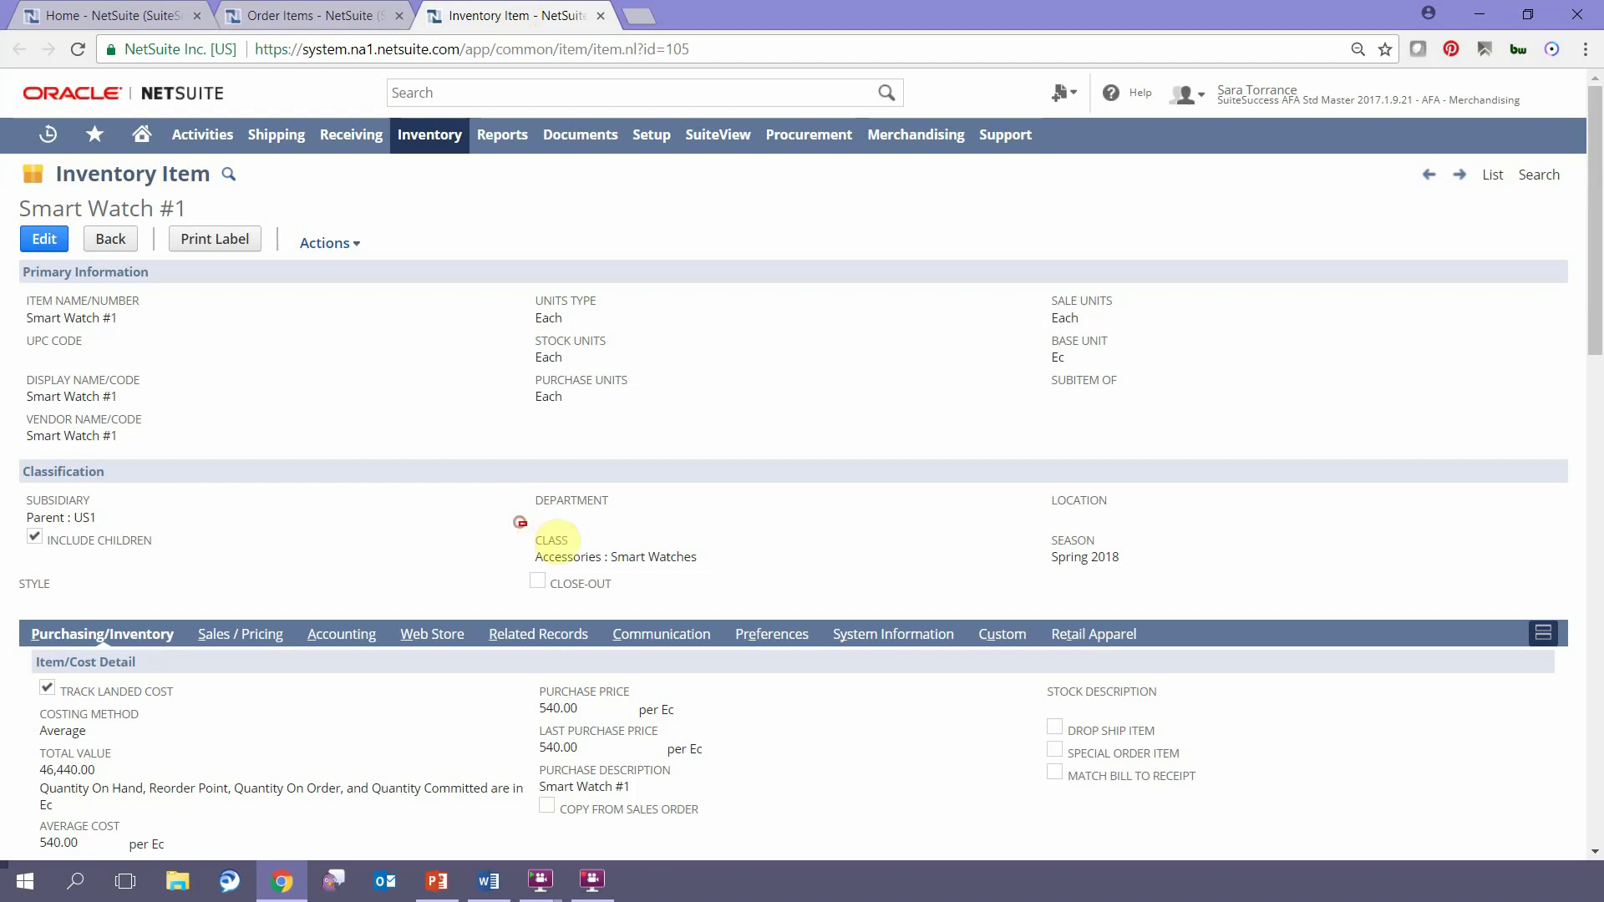
pyautogui.moveTo(645, 542); pyautogui.dragTo(740, 582)
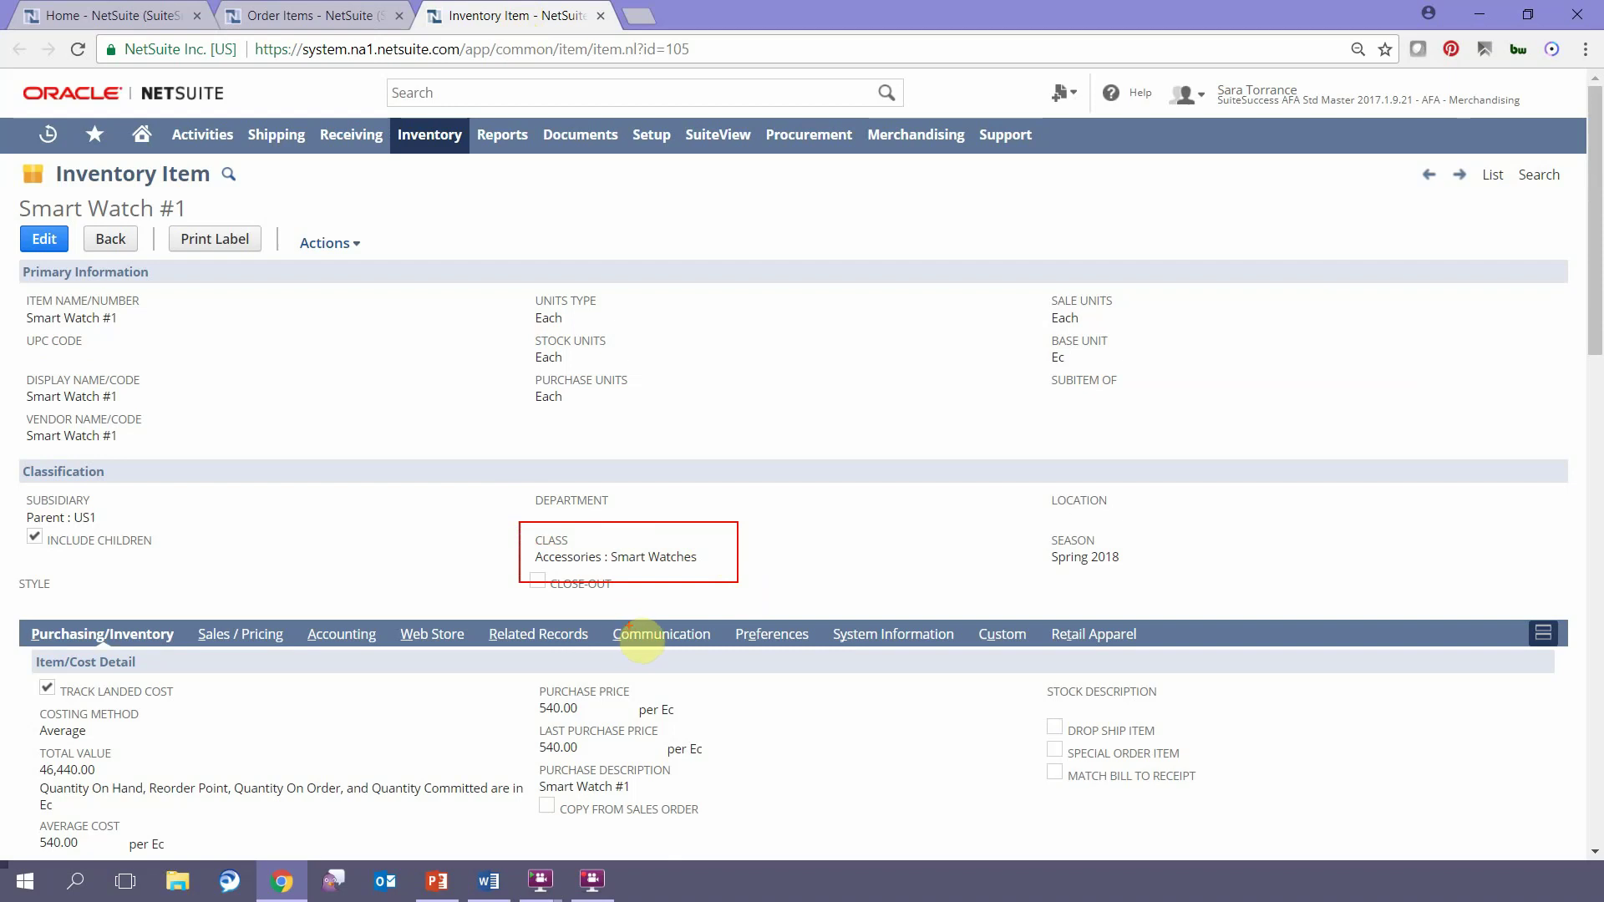
pyautogui.moveTo(1034, 528); pyautogui.dragTo(1187, 583)
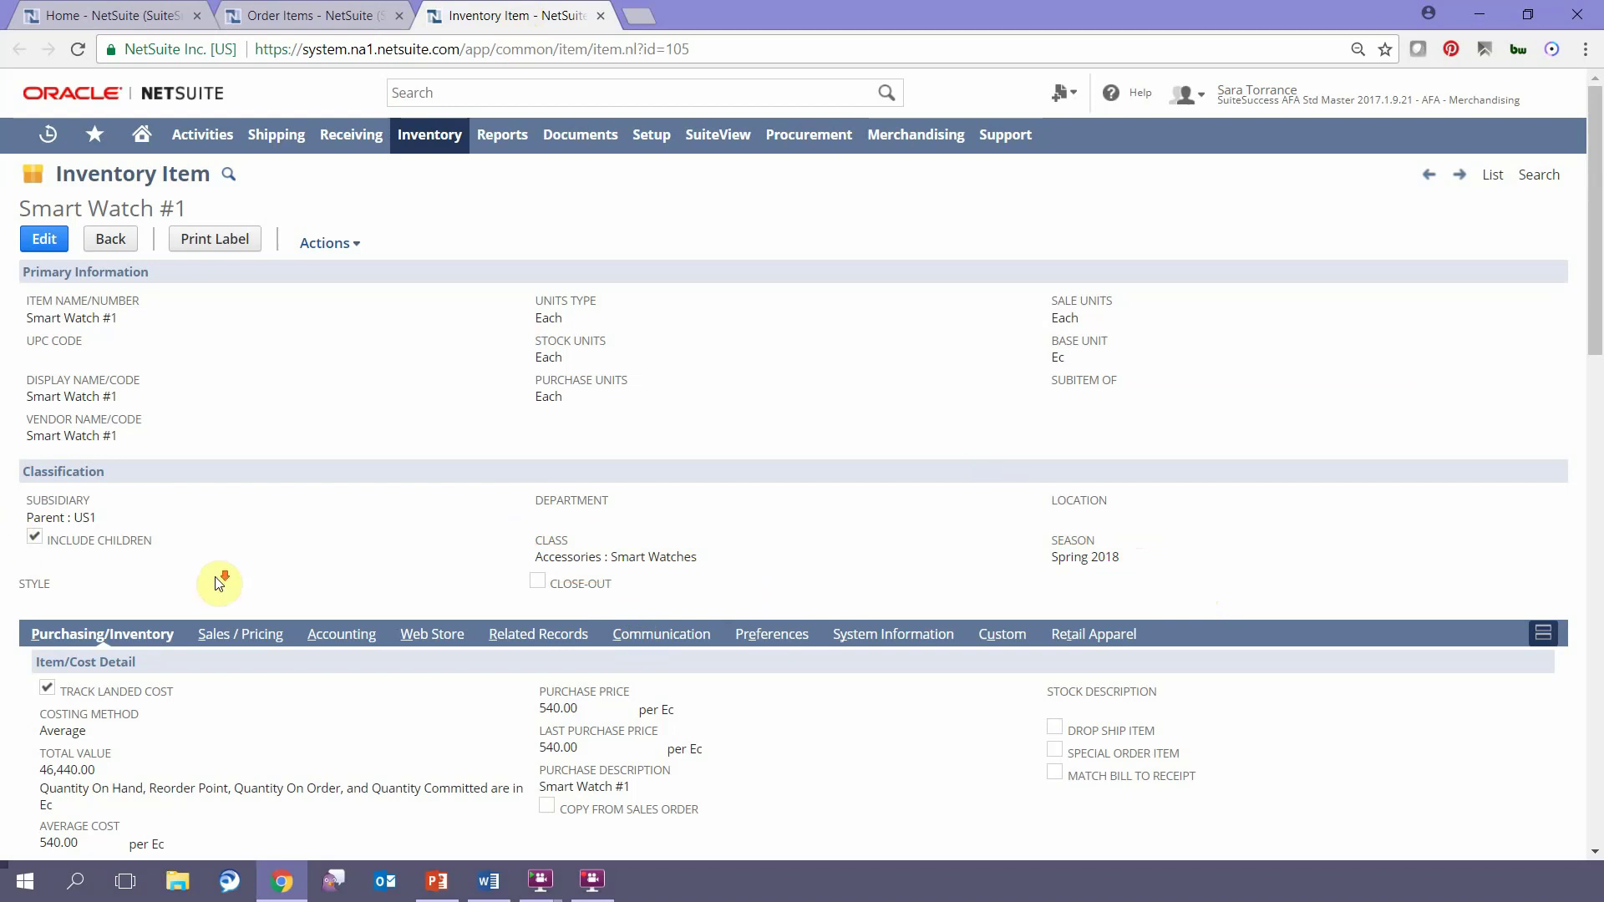
pyautogui.scroll(-1, 219, 582)
pyautogui.scroll(-1, 219, 582)
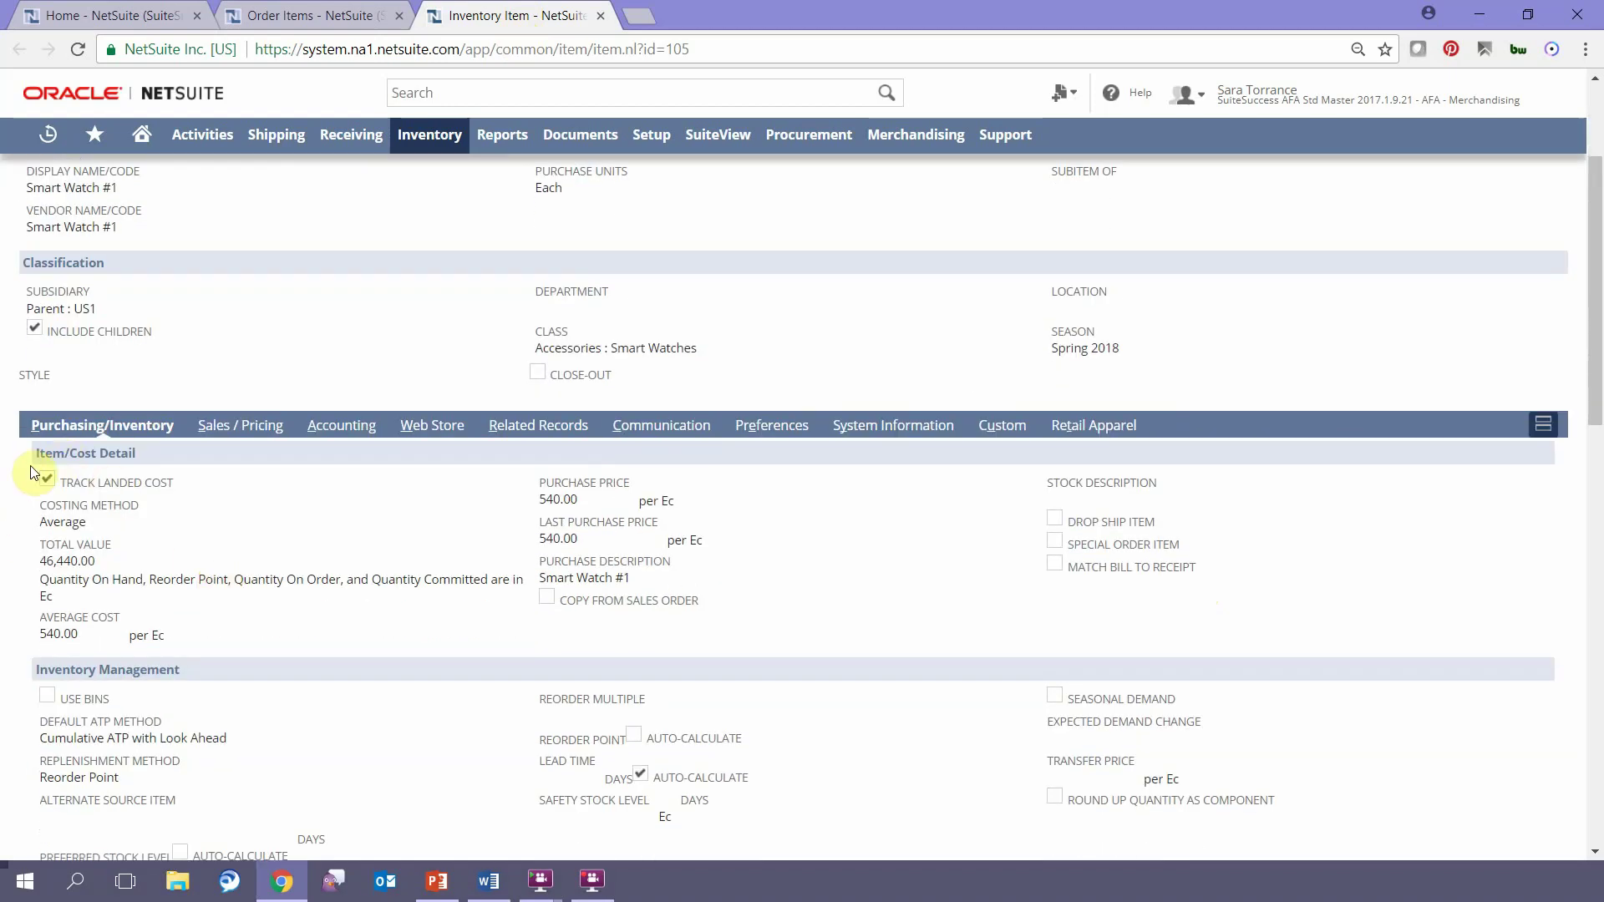
pyautogui.moveTo(30, 466)
pyautogui.mouseDown()
pyautogui.moveTo(703, 539)
pyautogui.moveTo(760, 652)
pyautogui.mouseUp()
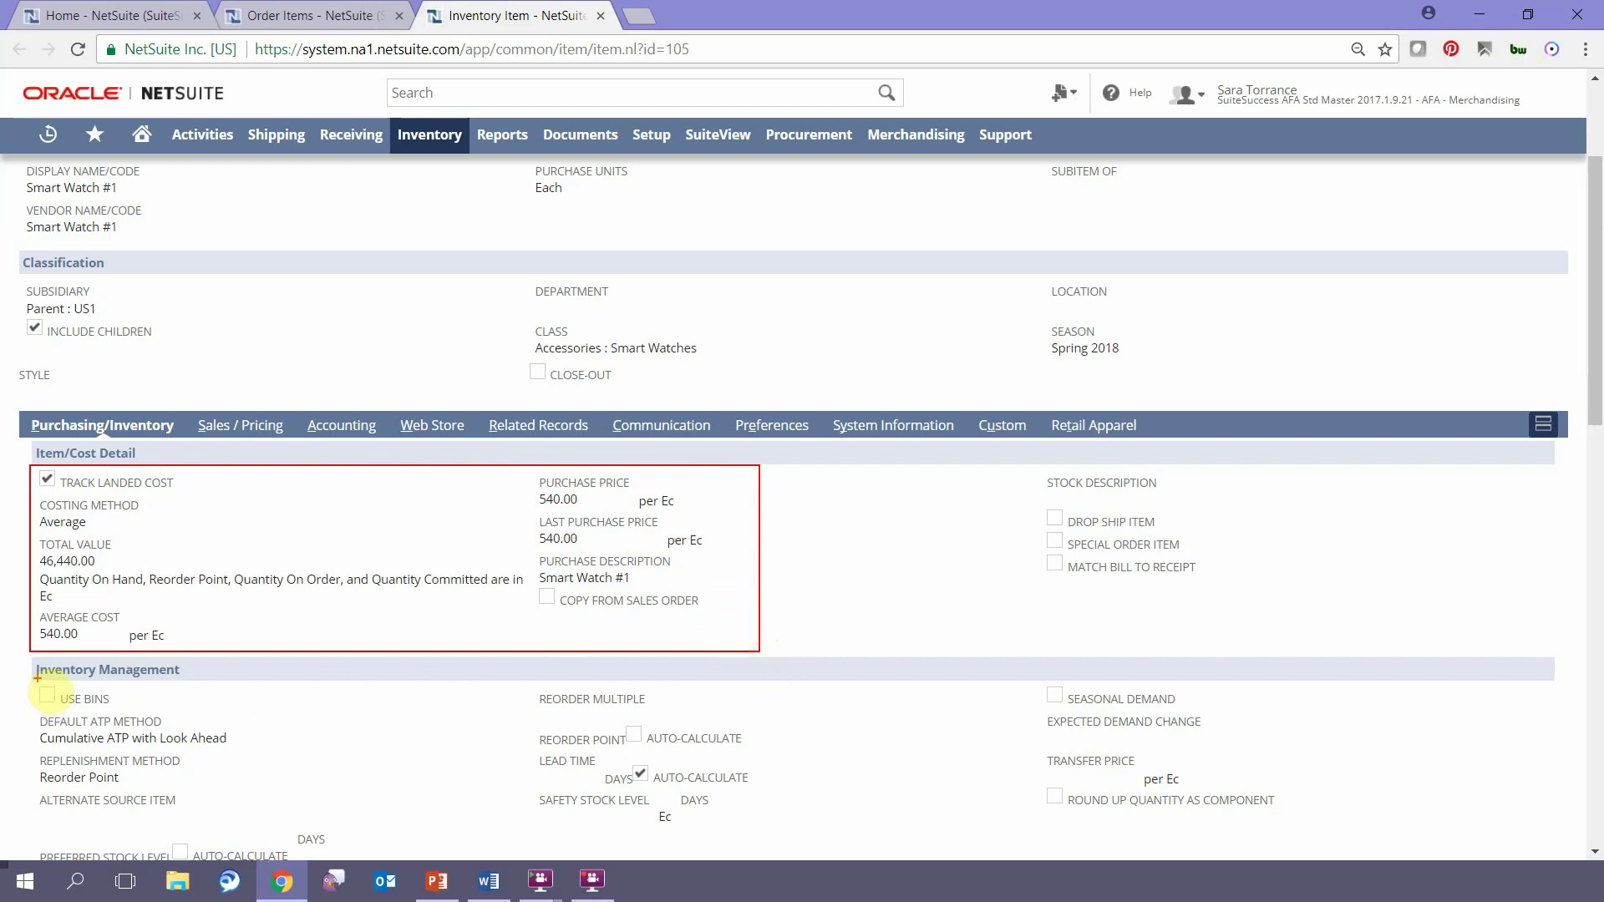
pyautogui.moveTo(34, 676)
pyautogui.mouseDown()
pyautogui.moveTo(549, 743)
pyautogui.moveTo(1228, 785)
pyautogui.moveTo(1345, 814)
pyautogui.moveTo(1349, 848)
pyautogui.mouseUp()
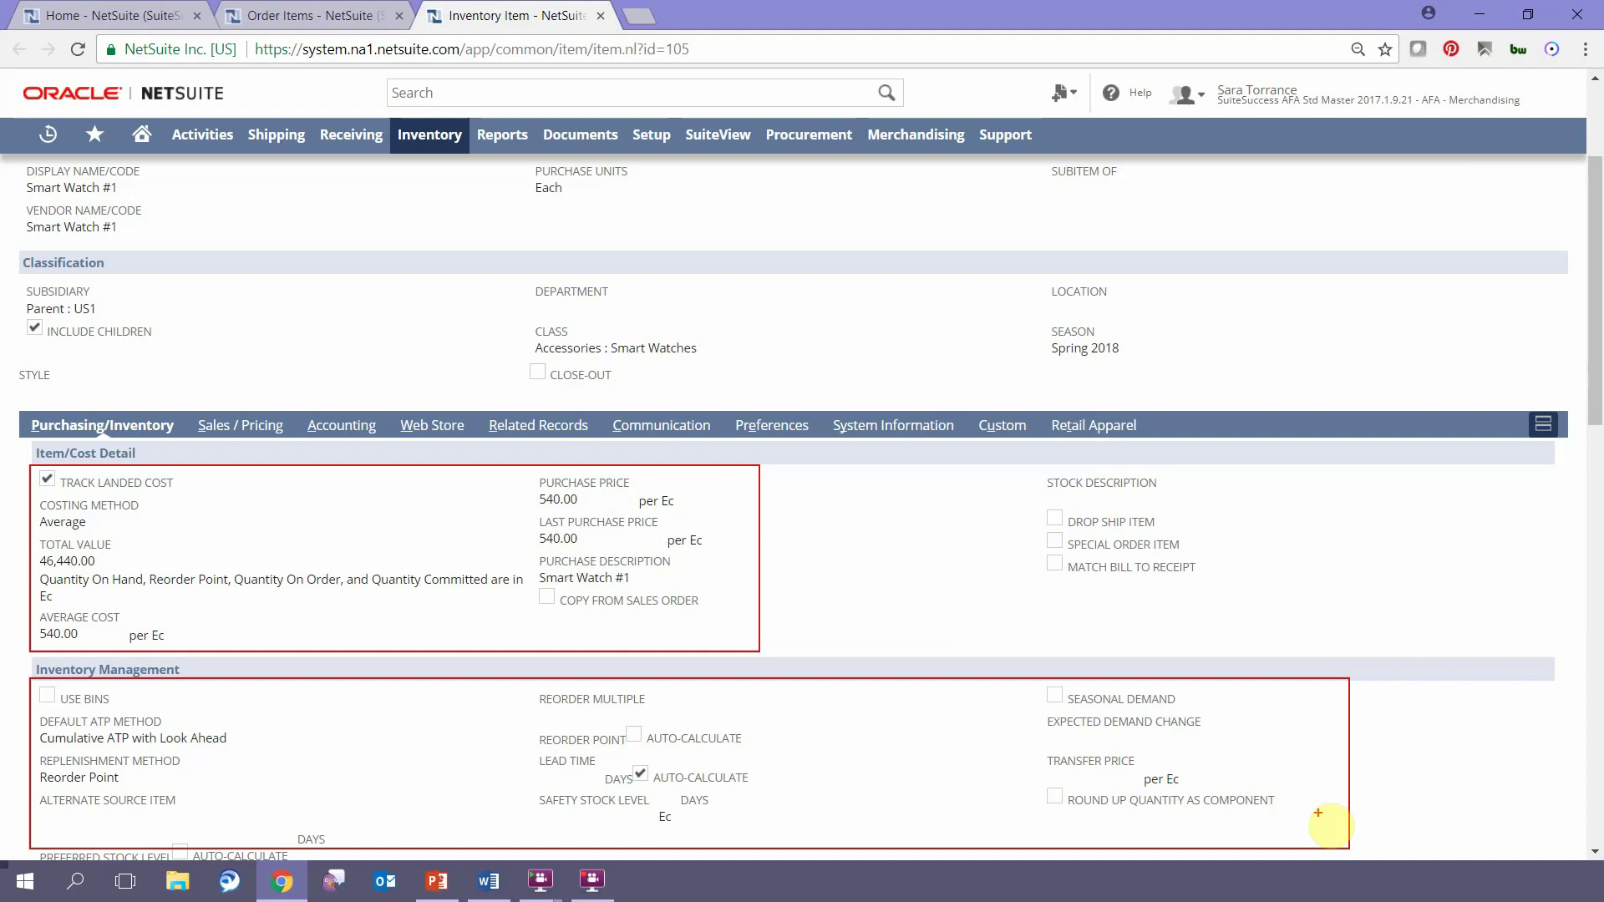
pyautogui.scroll(-6, 365, 528)
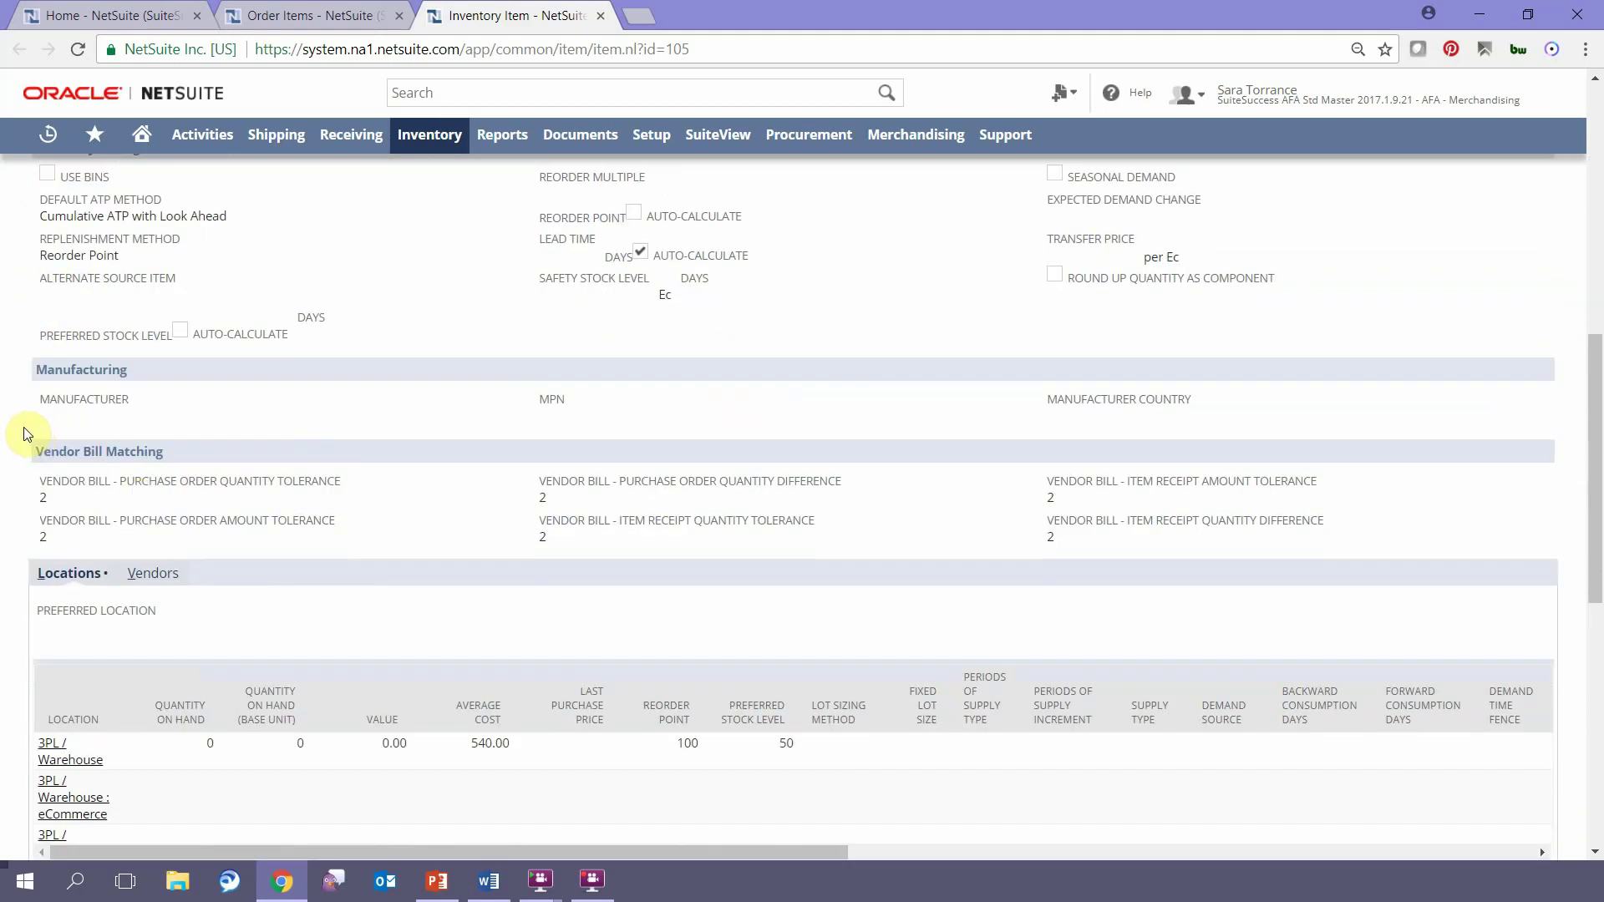
pyautogui.moveTo(25, 433)
pyautogui.mouseDown()
pyautogui.moveTo(1342, 519)
pyautogui.moveTo(1371, 573)
pyautogui.moveTo(1370, 551)
pyautogui.mouseUp()
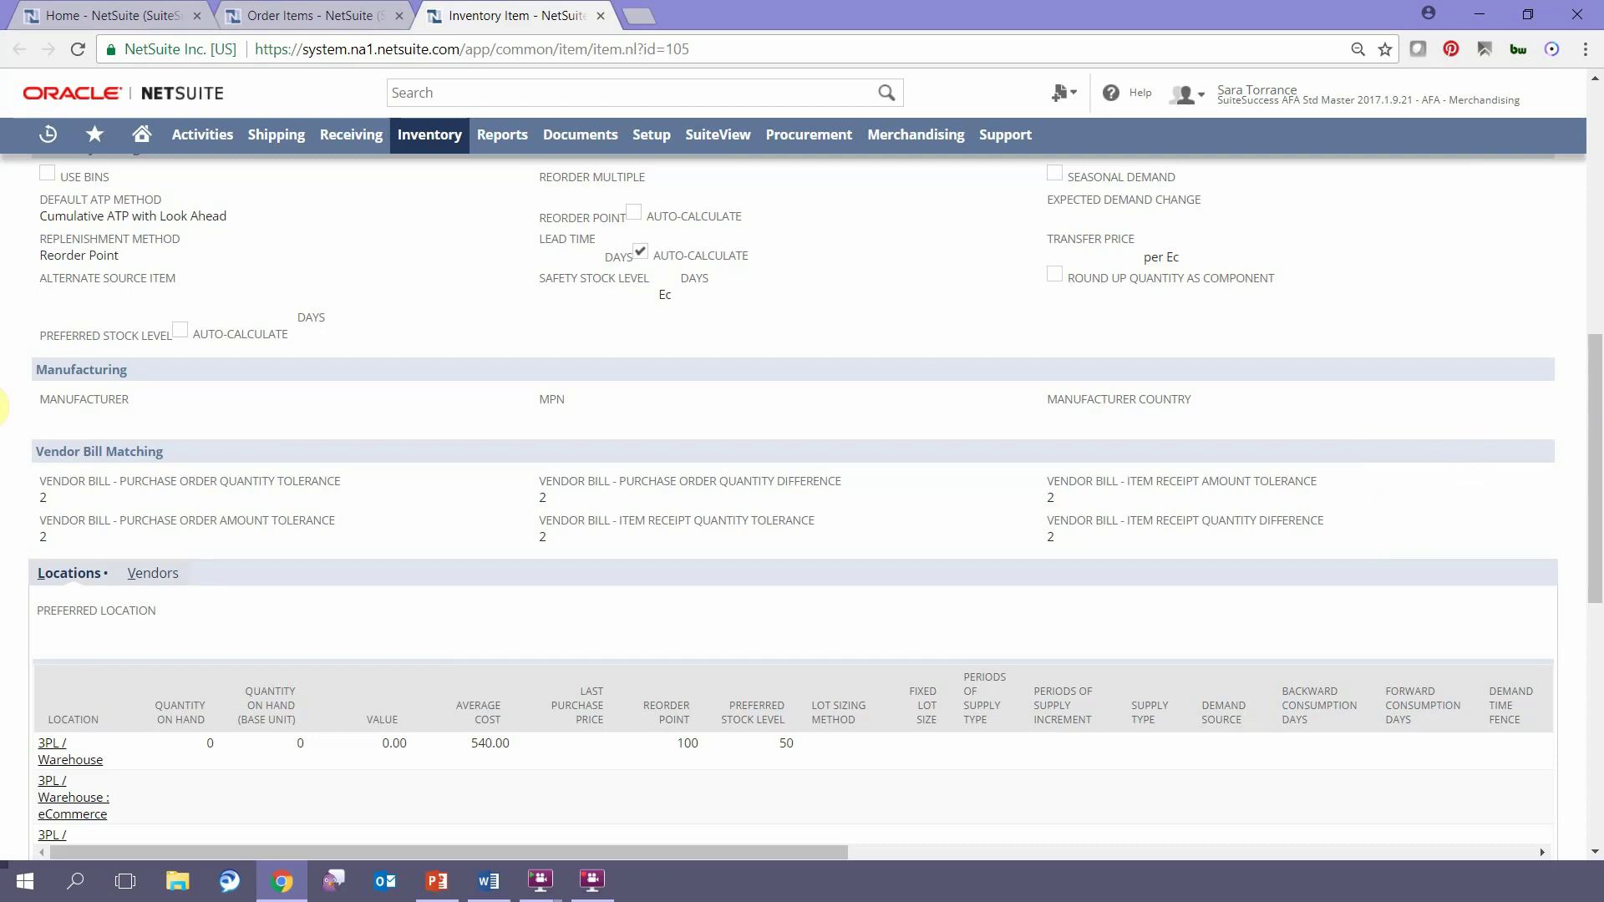
pyautogui.scroll(-3, 262, 565)
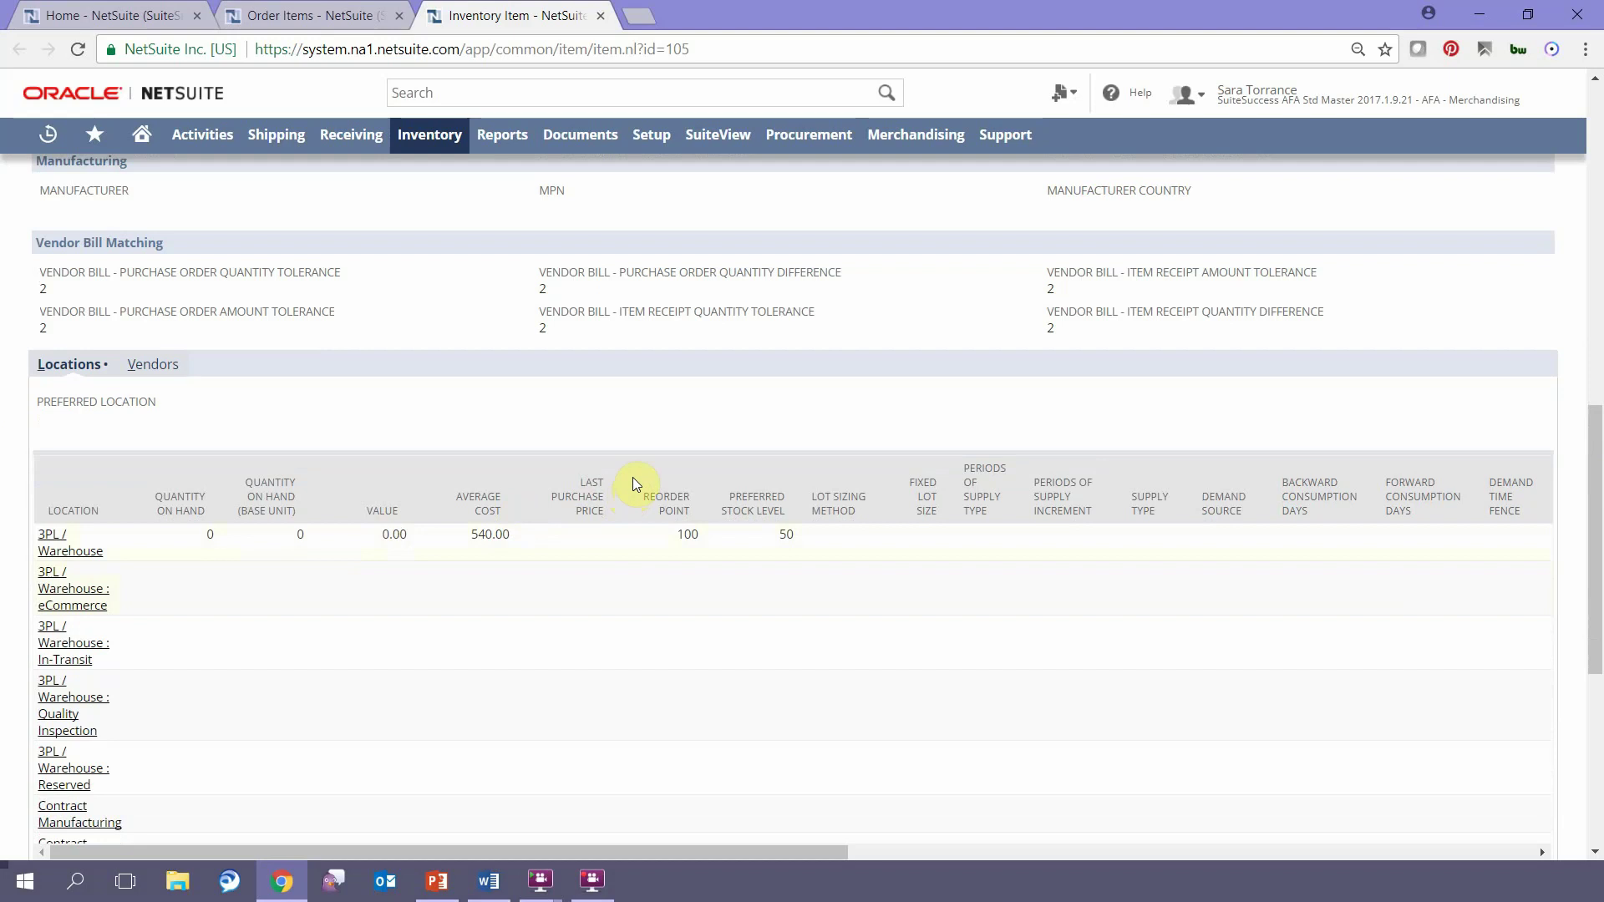
pyautogui.moveTo(630, 475)
pyautogui.mouseDown()
pyautogui.moveTo(720, 481)
pyautogui.moveTo(814, 560)
pyautogui.mouseUp()
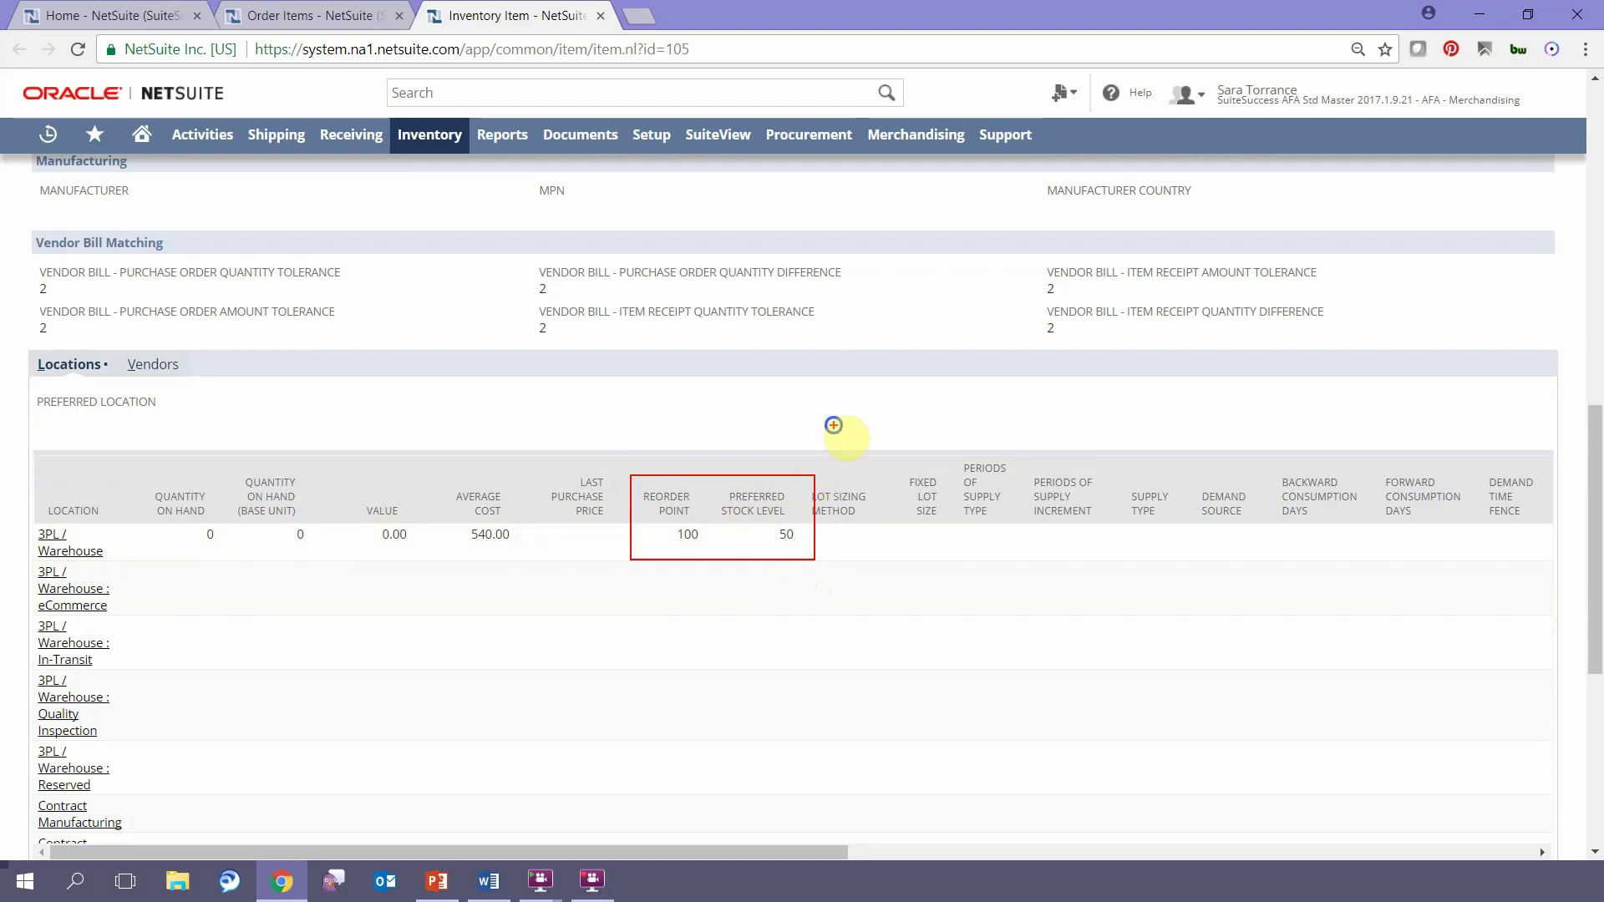
pyautogui.press('Escape')
pyautogui.moveTo(284, 852); pyautogui.dragTo(532, 852)
pyautogui.hscroll(4, 619, 819)
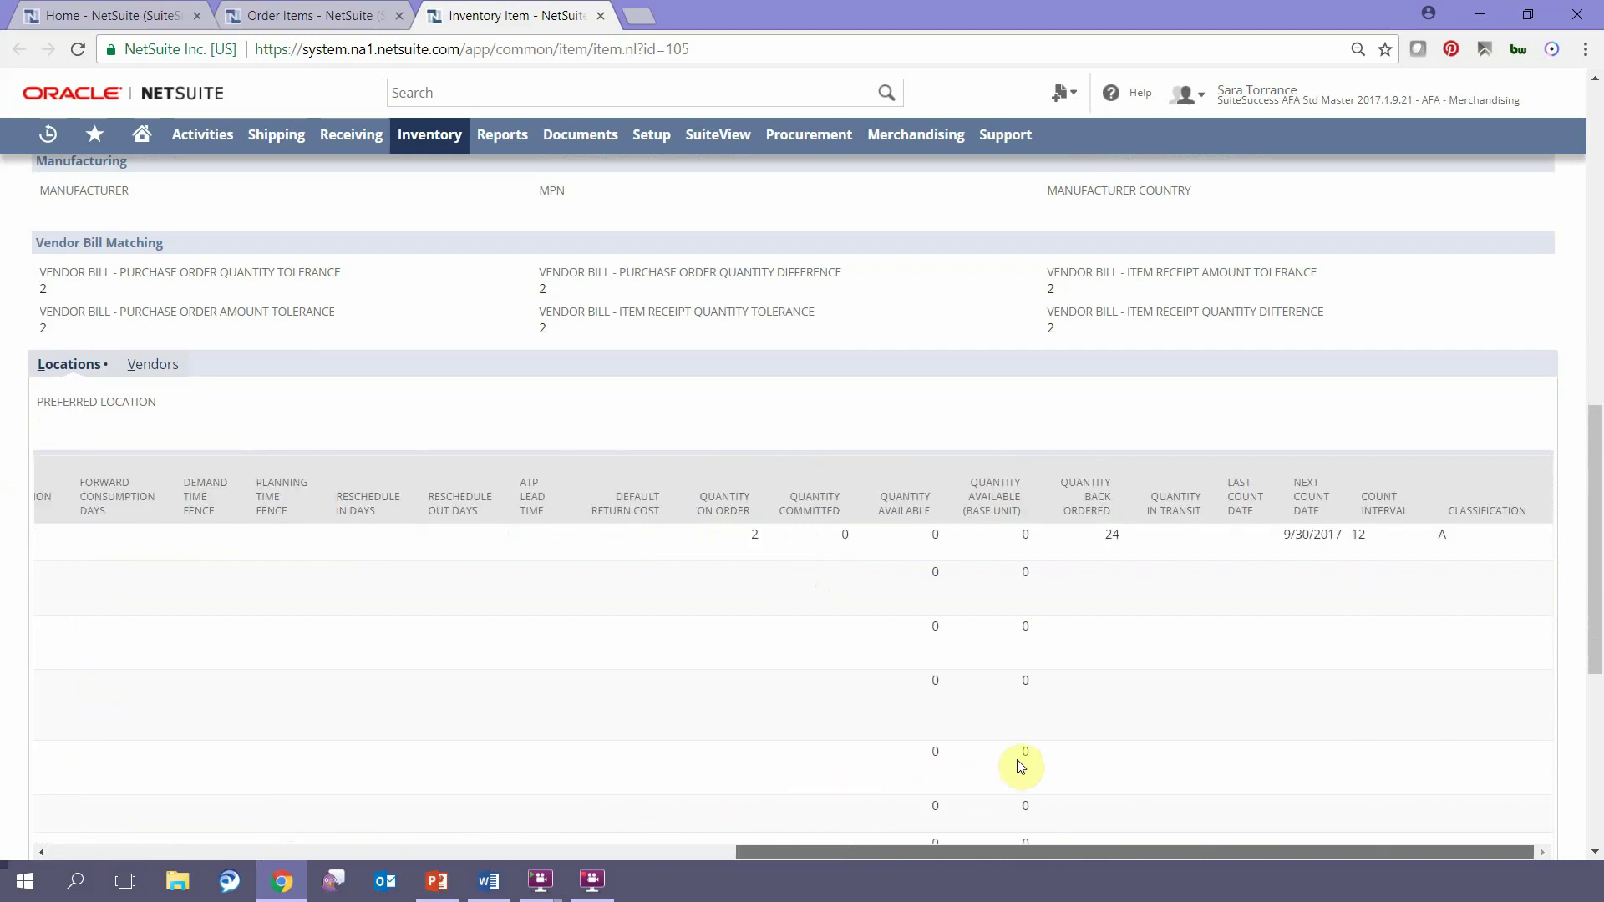
pyautogui.click(1018, 759)
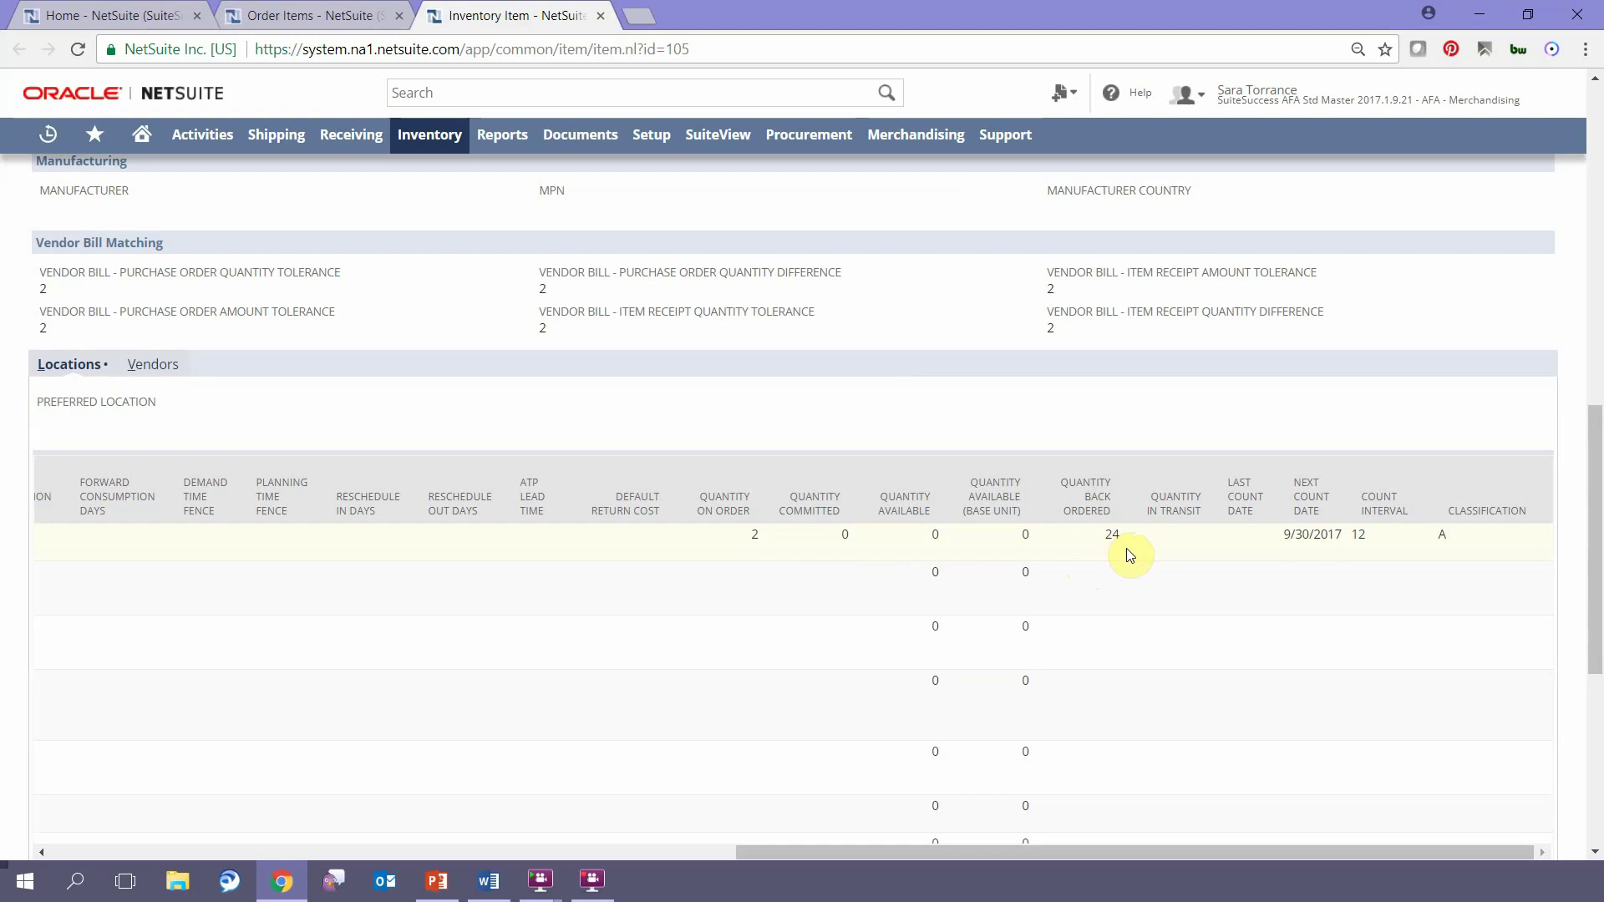
pyautogui.moveTo(1098, 853); pyautogui.dragTo(380, 883)
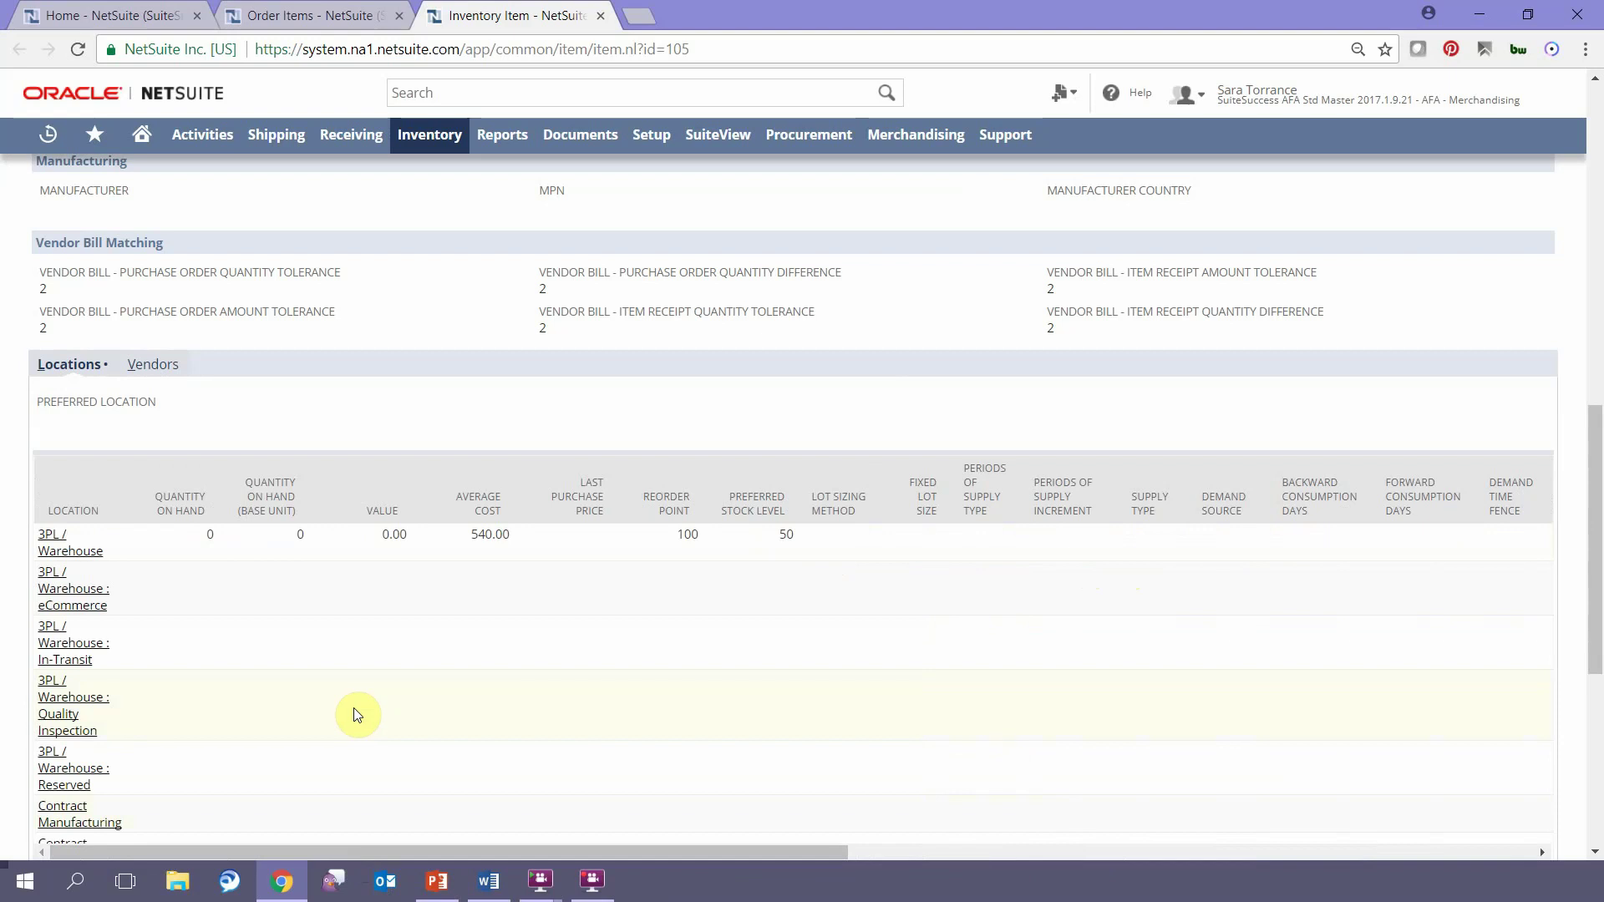
pyautogui.scroll(-6, 357, 716)
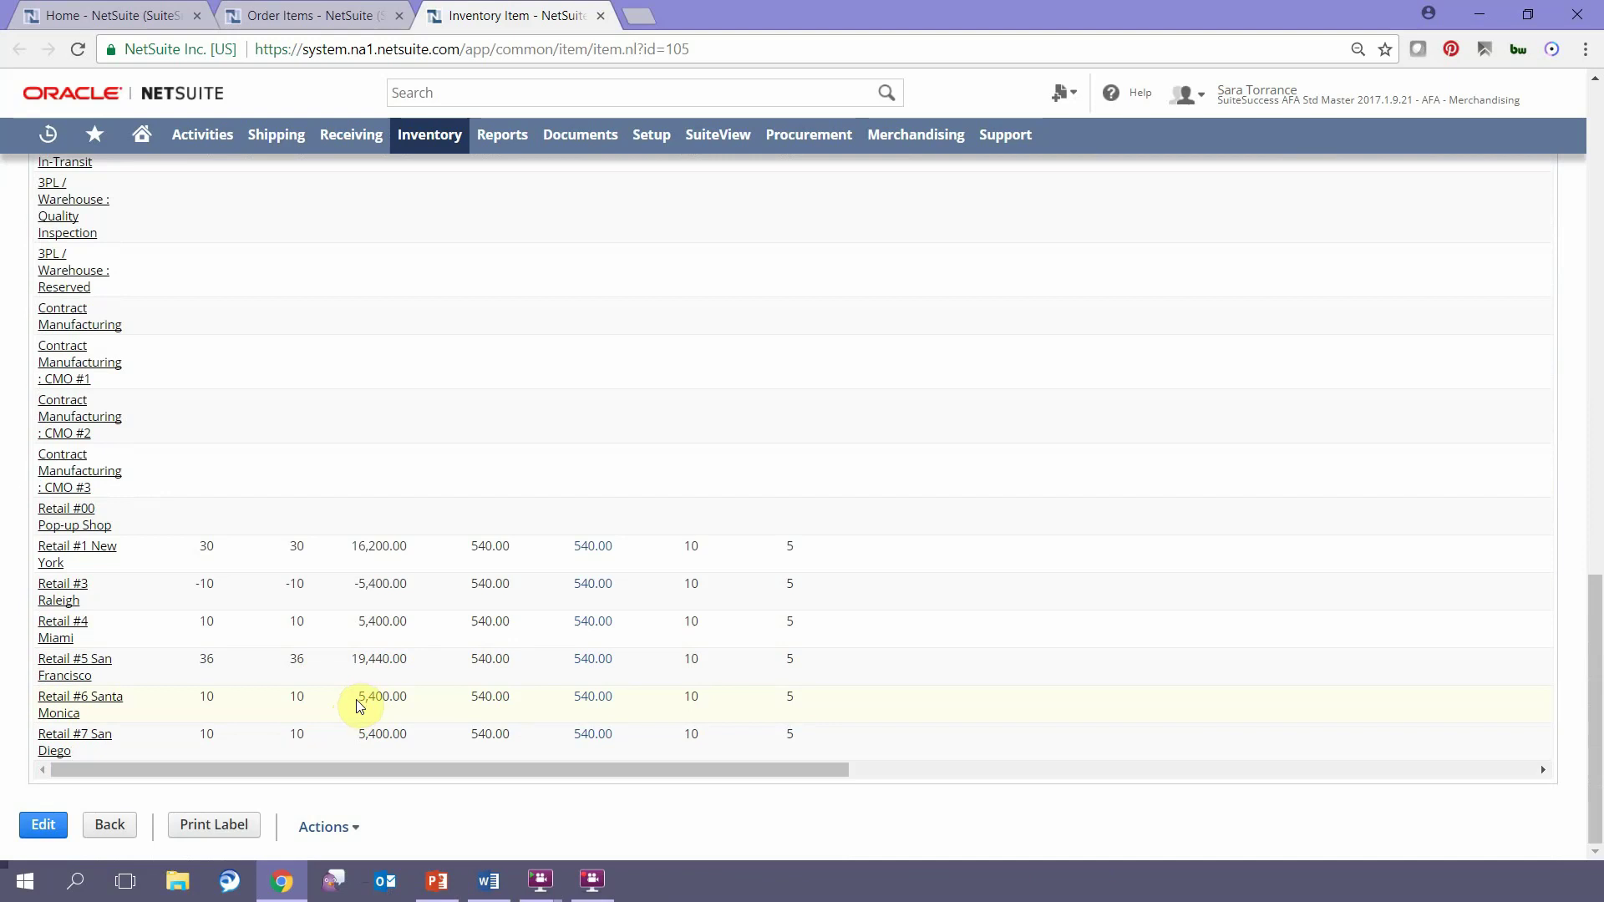
pyautogui.scroll(7, 359, 706)
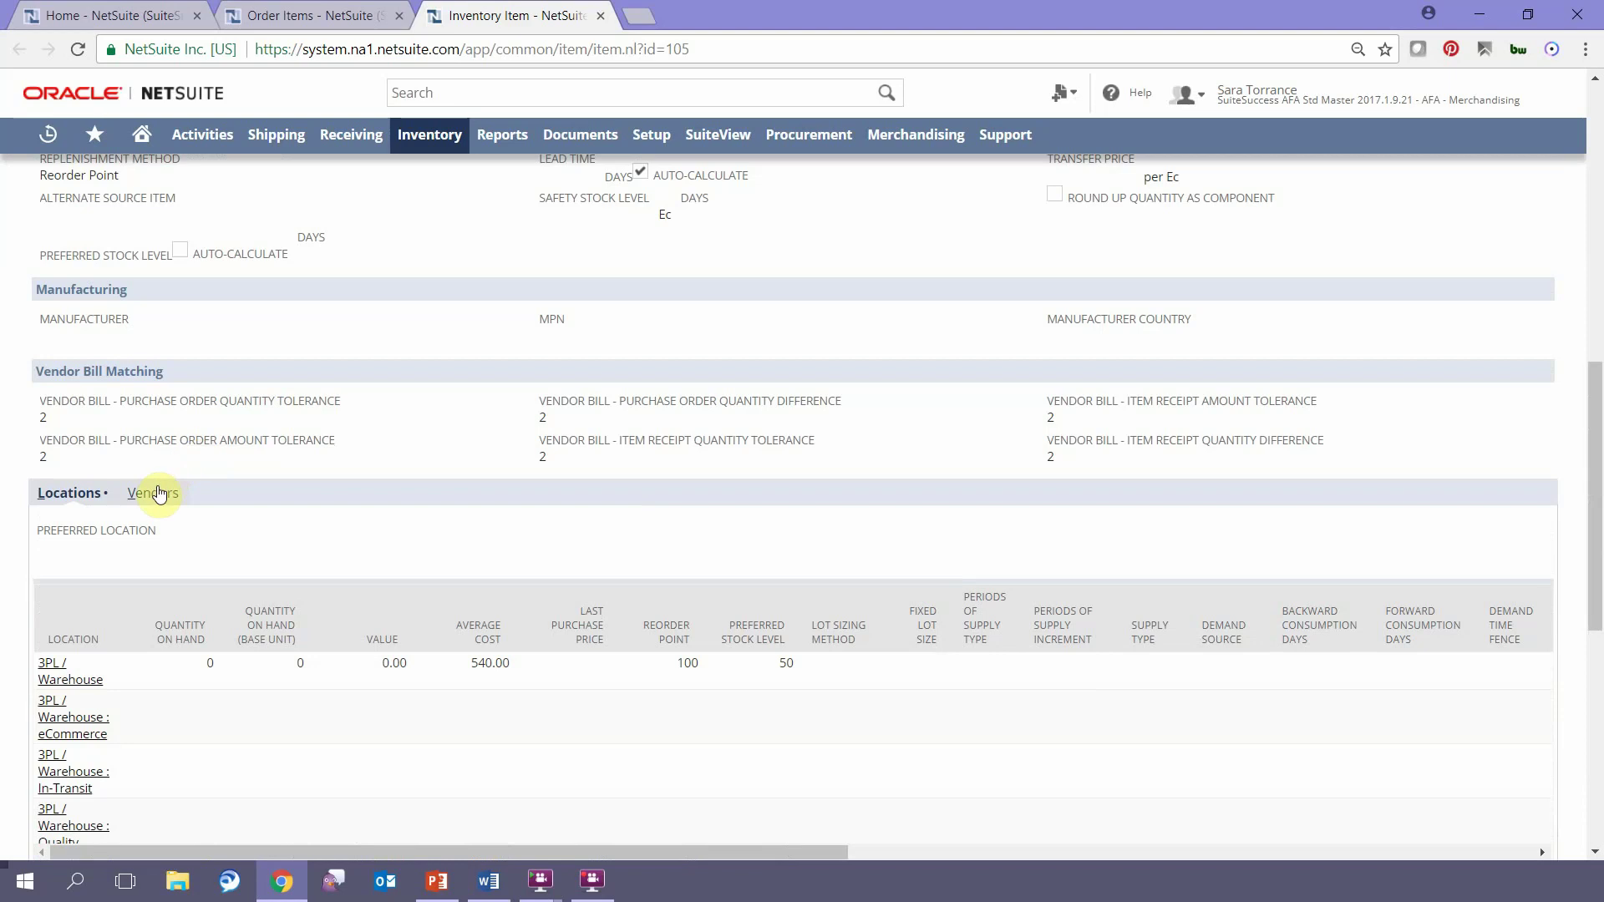
# Step: From Smart Watch #1's Vendors subtab, open The Apple Store vendor record in its own tab
pyautogui.click(158, 493)
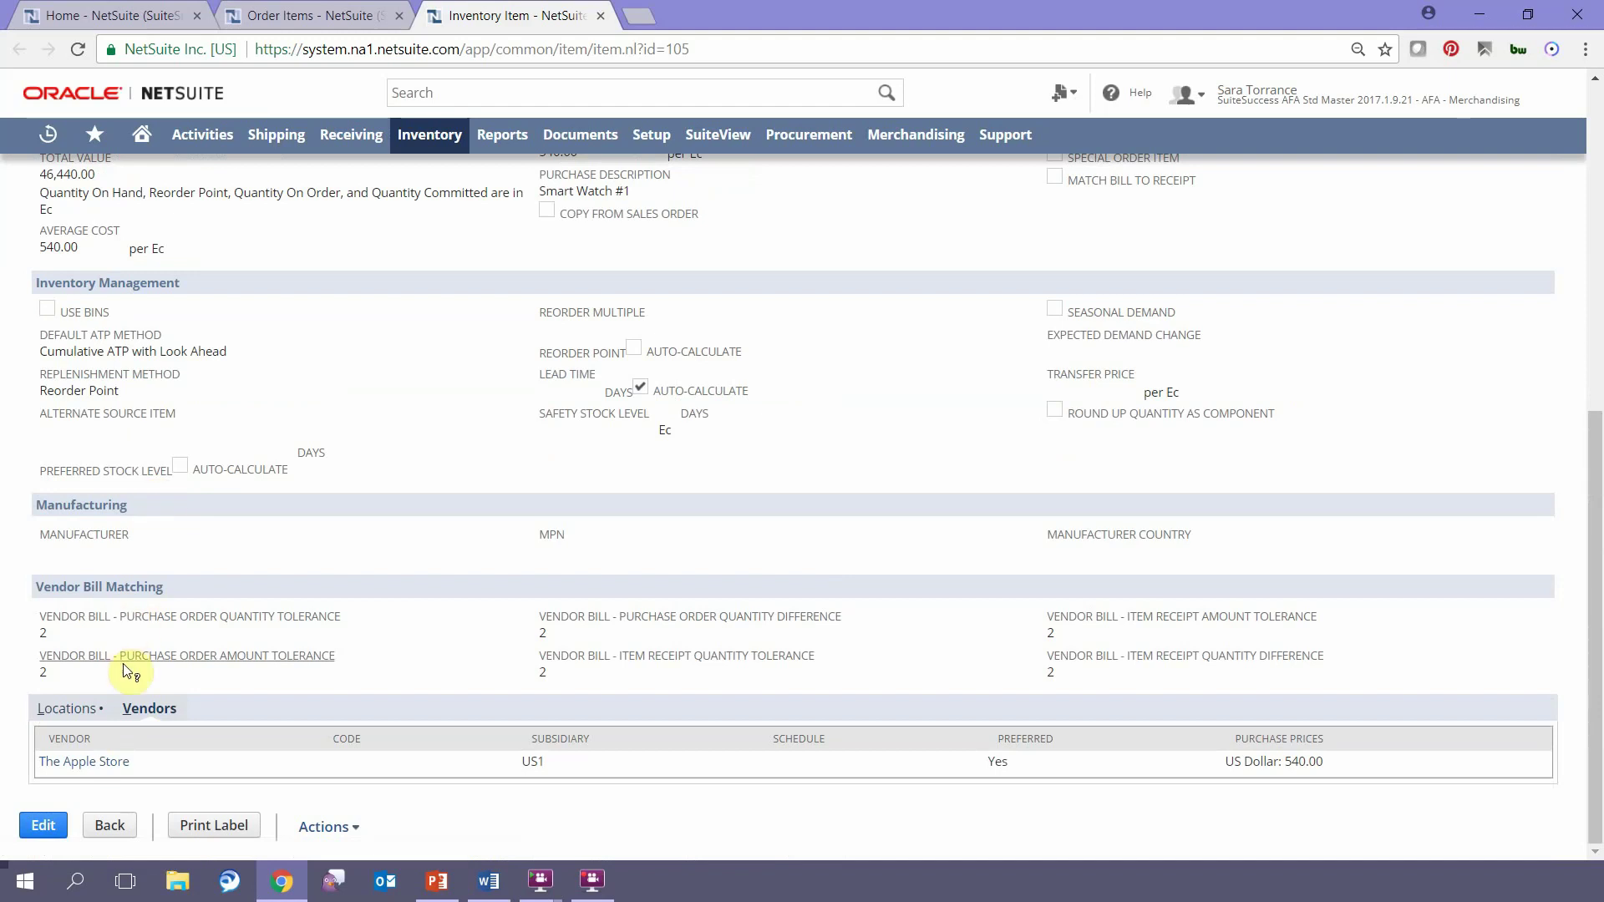
pyautogui.middleClick(91, 762)
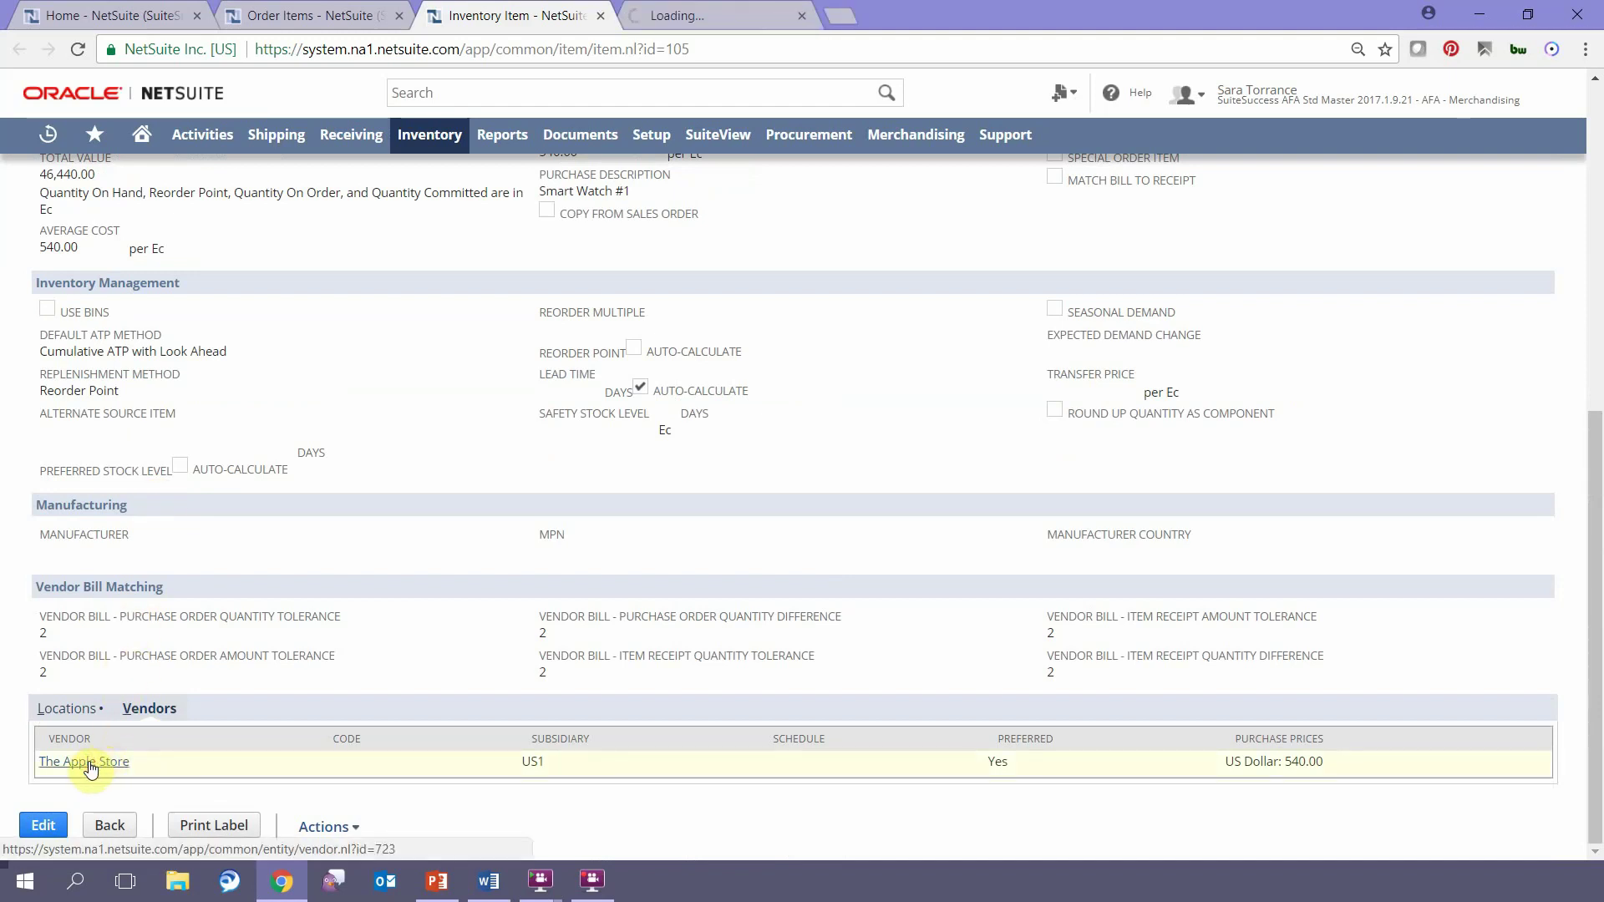
pyautogui.click(680, 13)
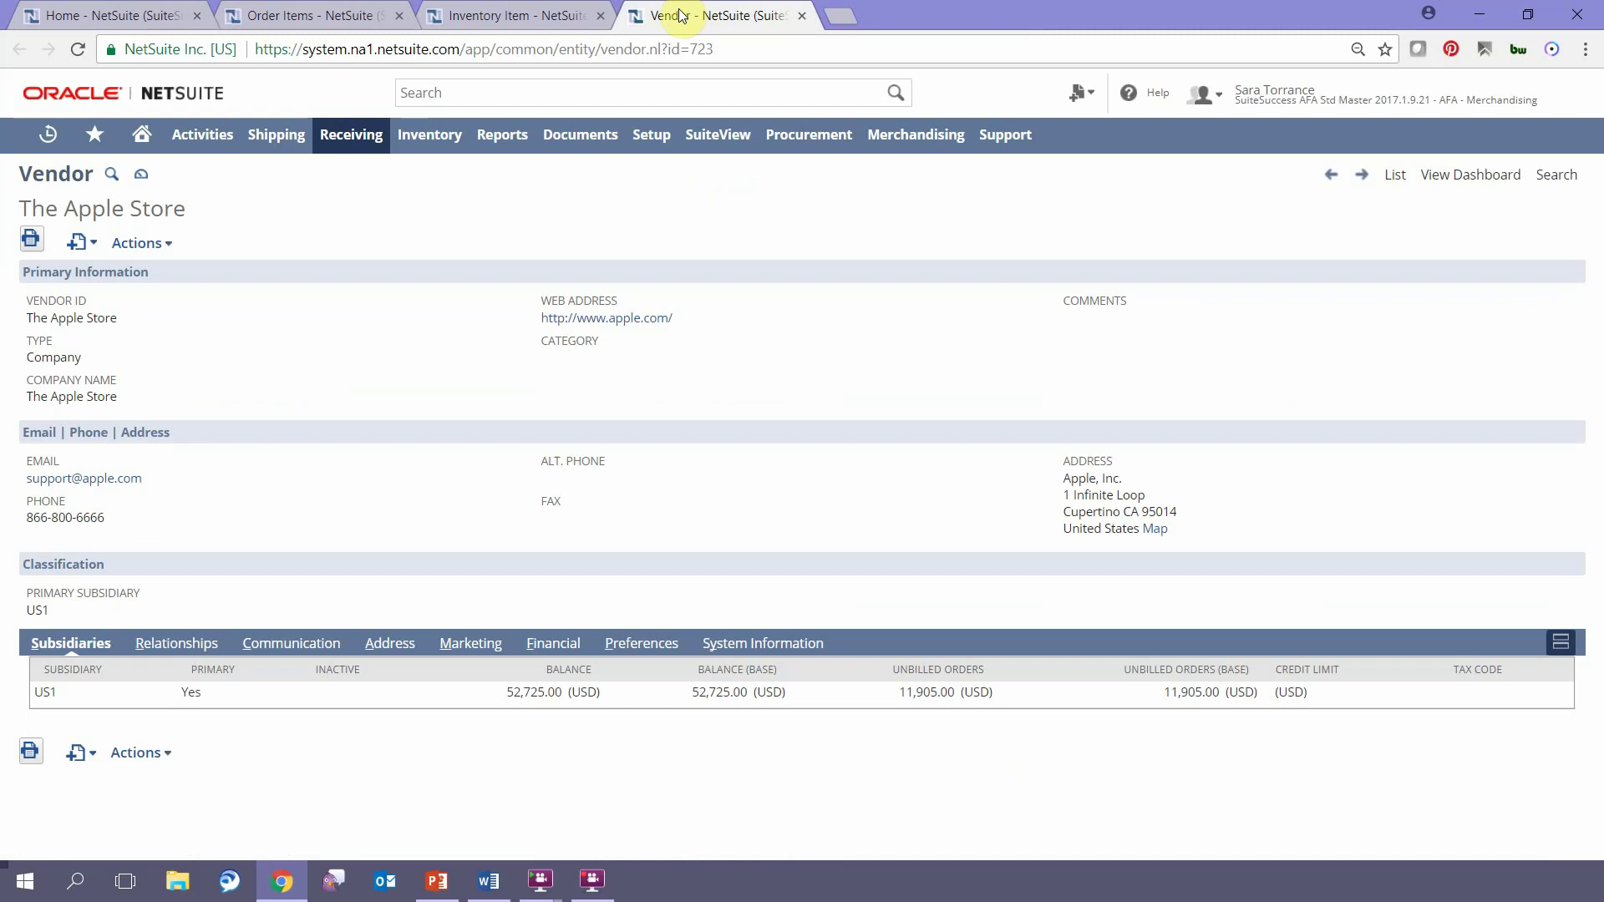
# Step: Open The Apple Store's Vendor Dashboard and review its $58,275 A/P and $11,355 open PO balances
pyautogui.click(141, 177)
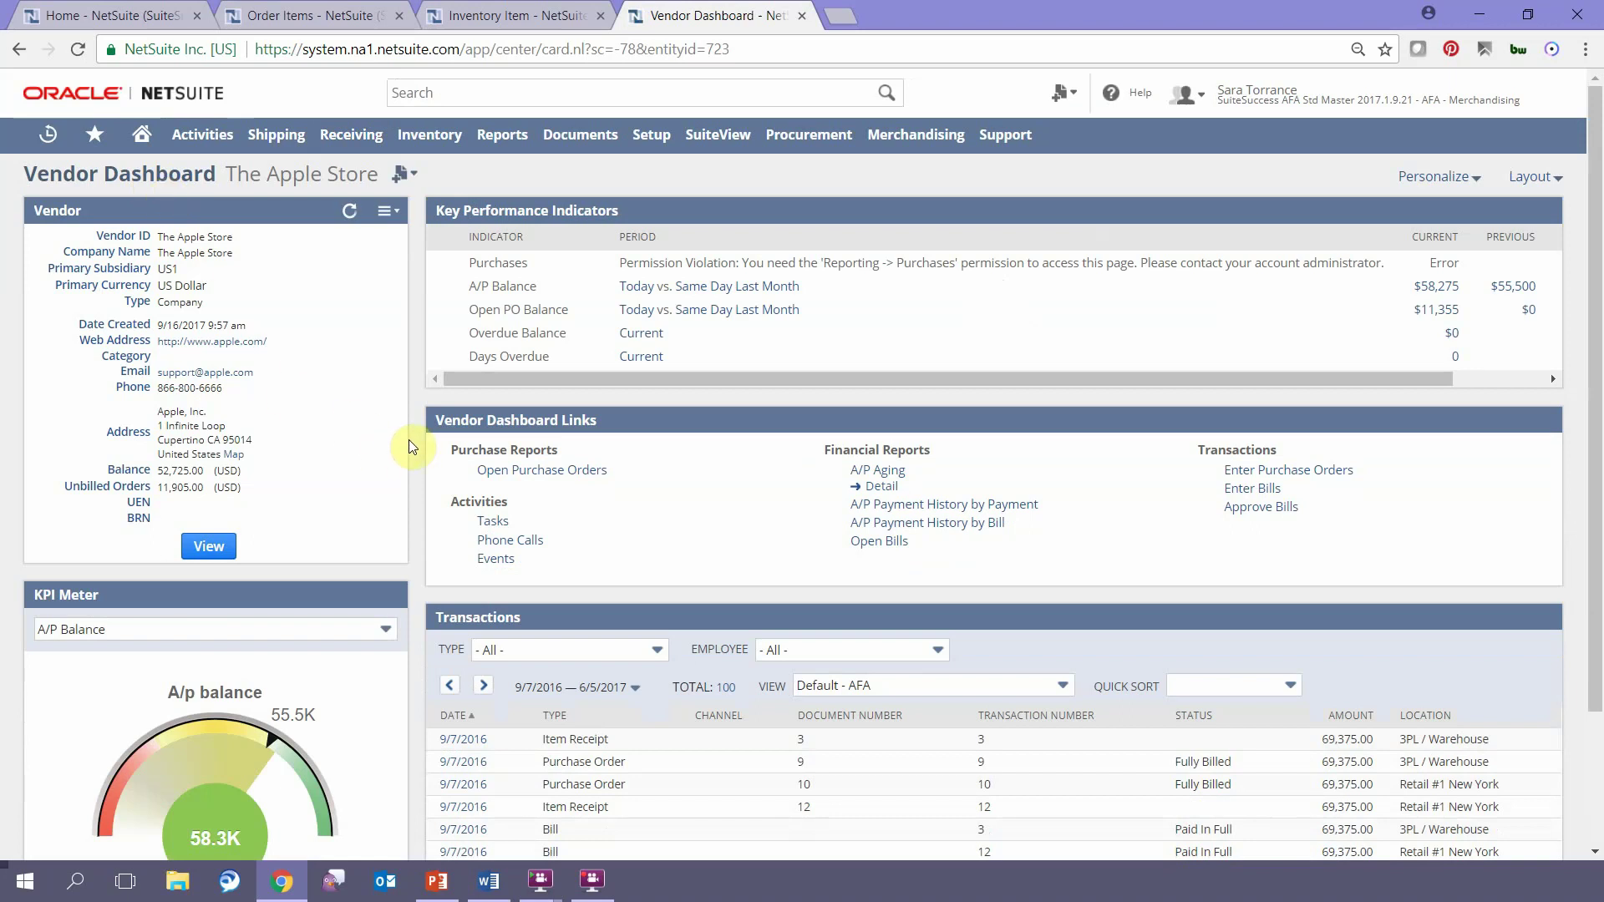
pyautogui.scroll(-2, 414, 445)
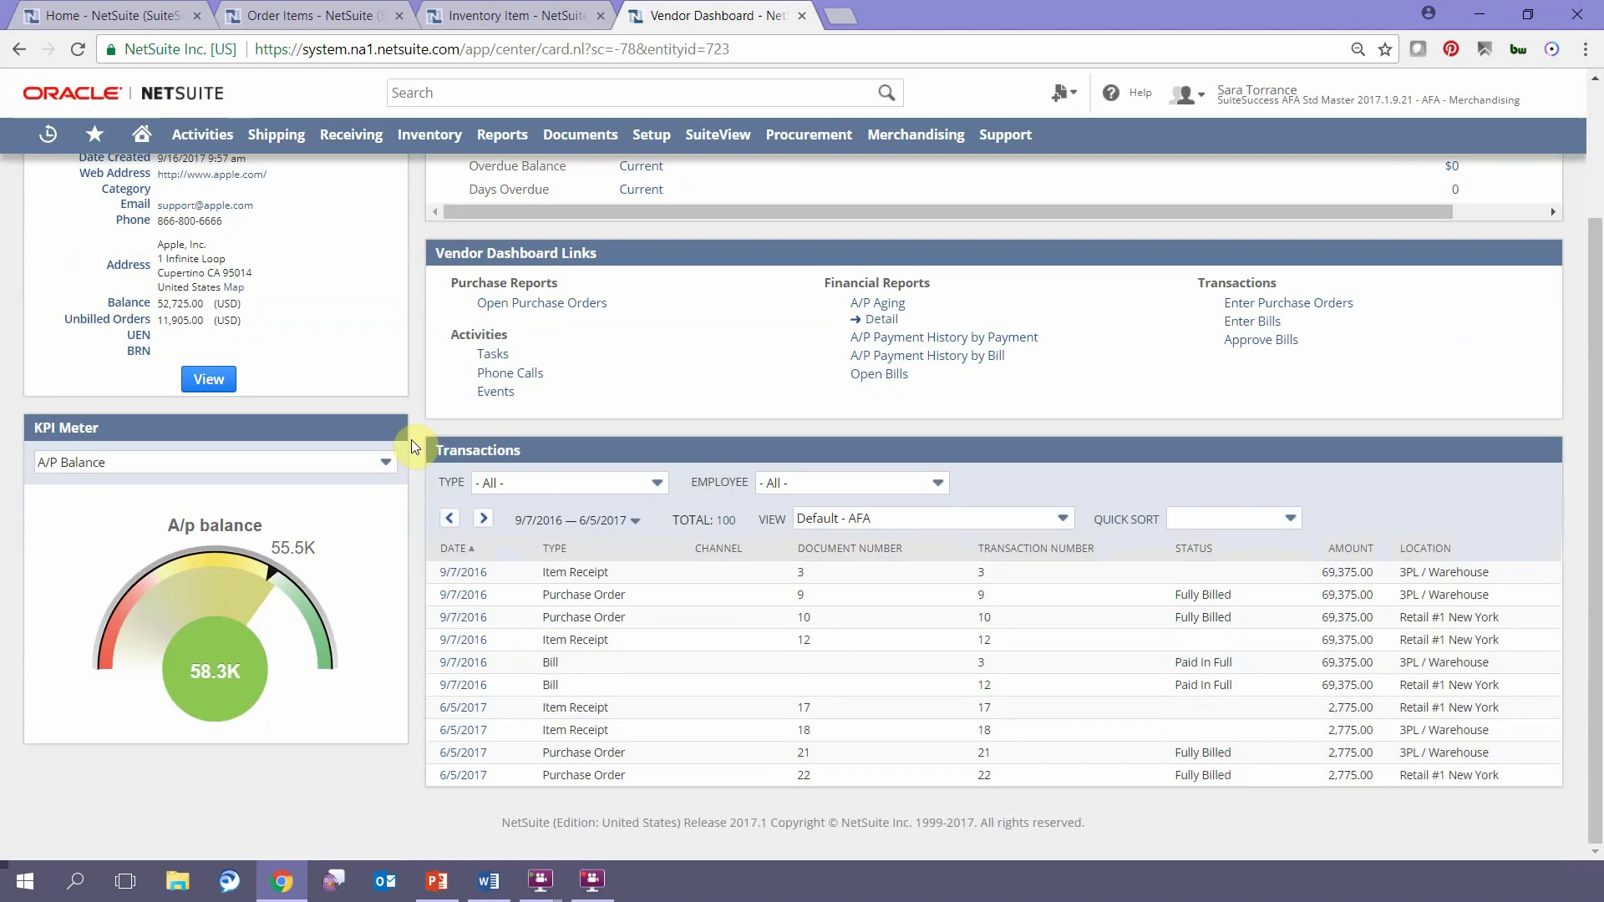
pyautogui.scroll(2, 413, 447)
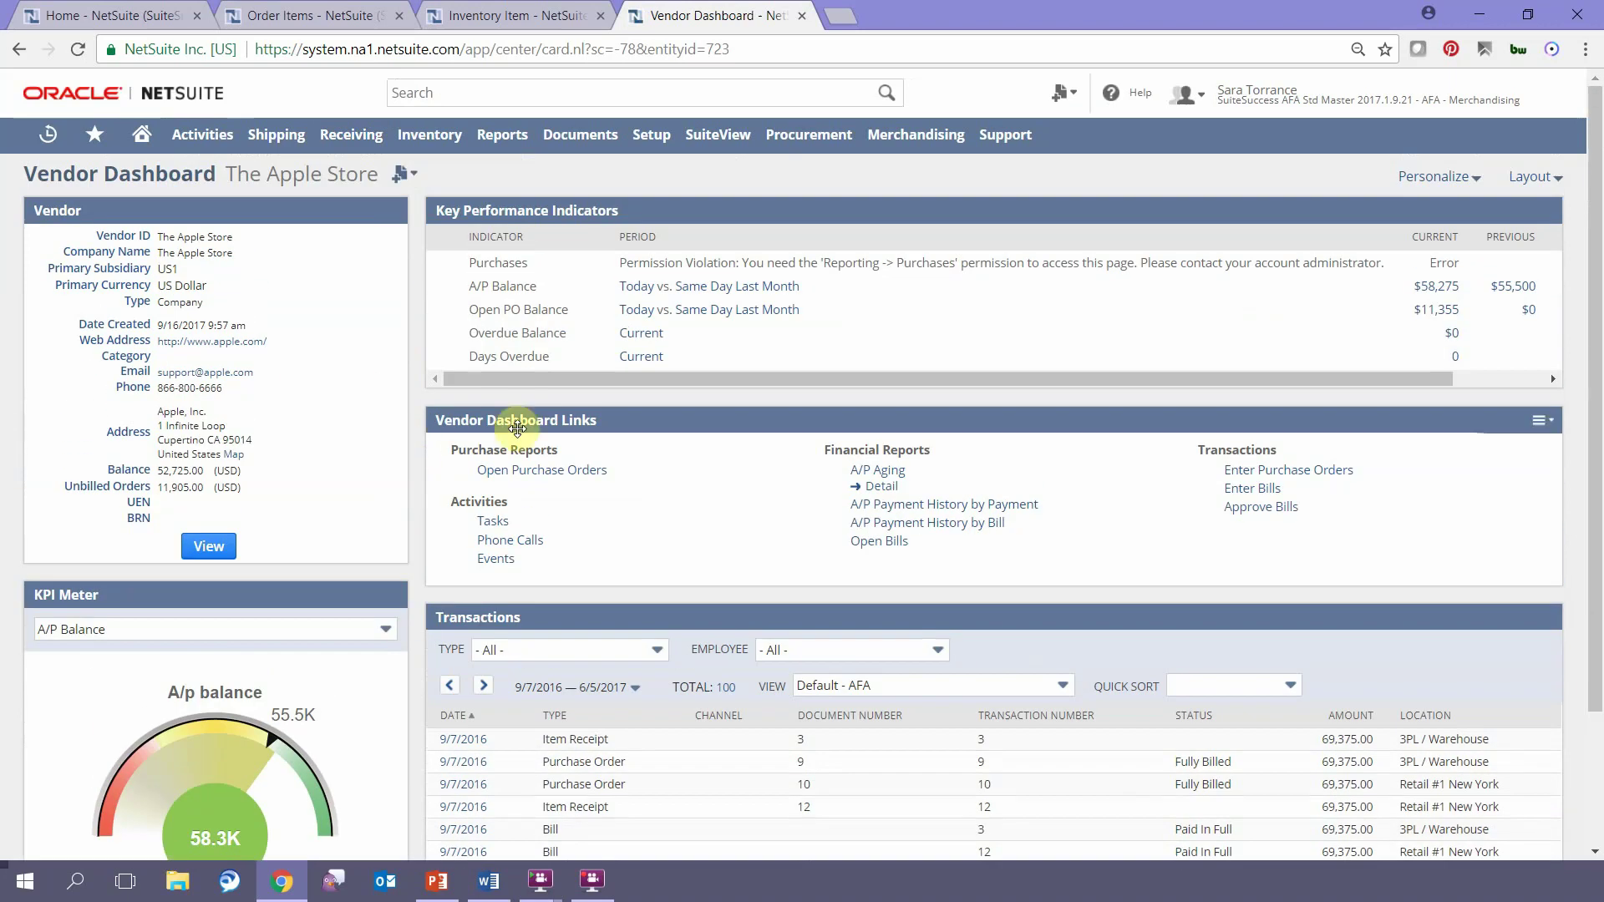
# Step: Close the vendor dashboard and review Smart Watch #1's Sales / Pricing subtab and price levels
pyautogui.click(800, 16)
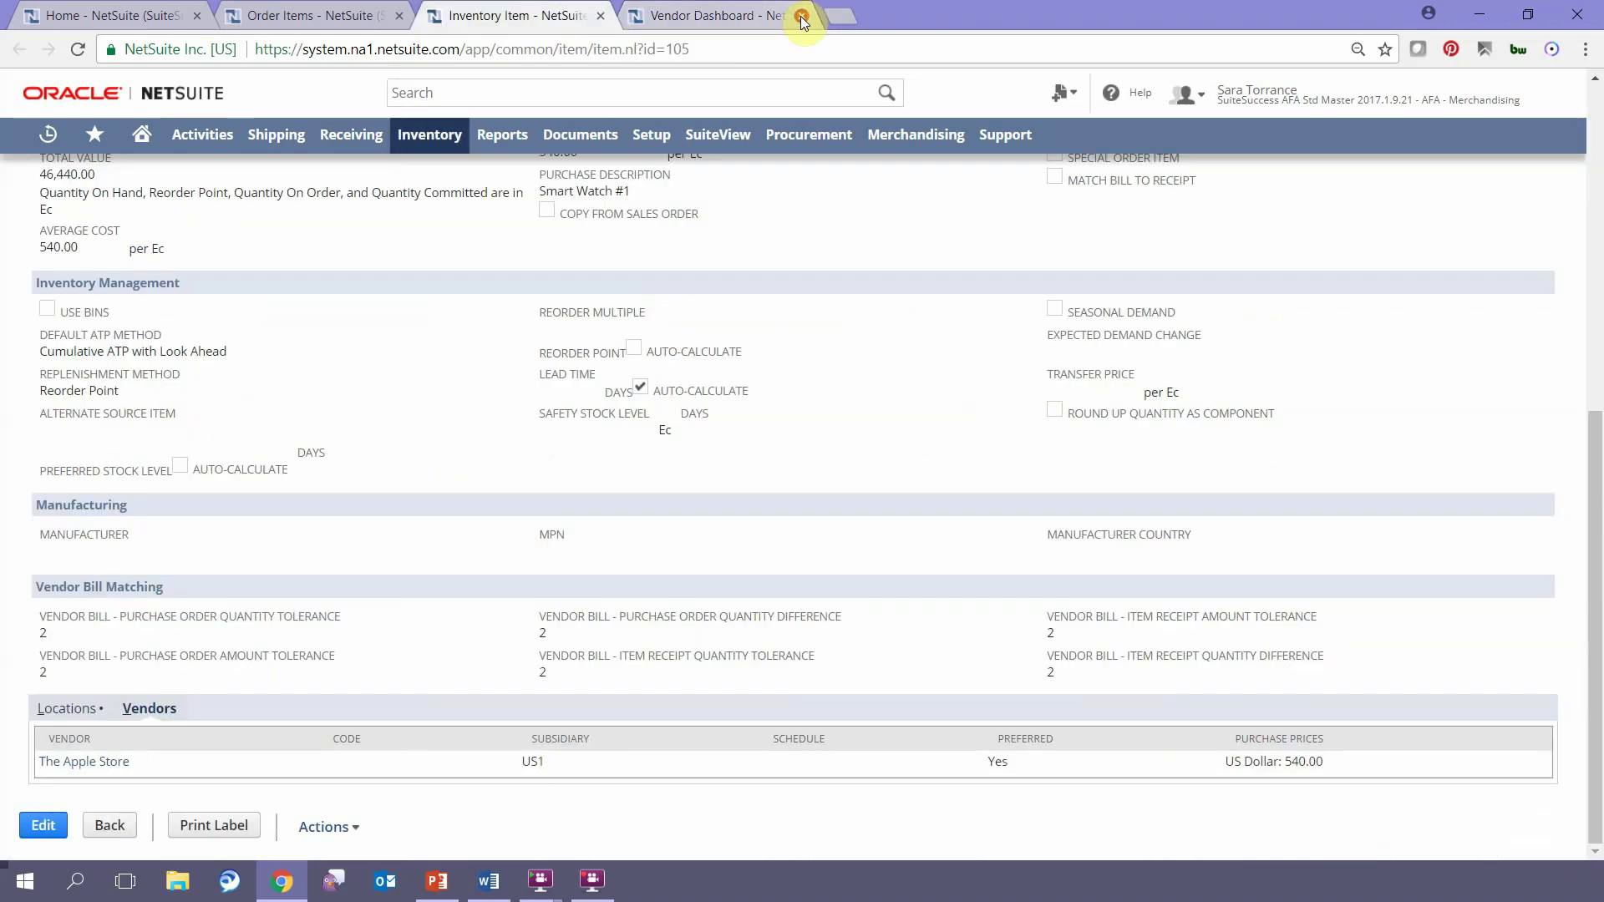
pyautogui.scroll(5, 494, 423)
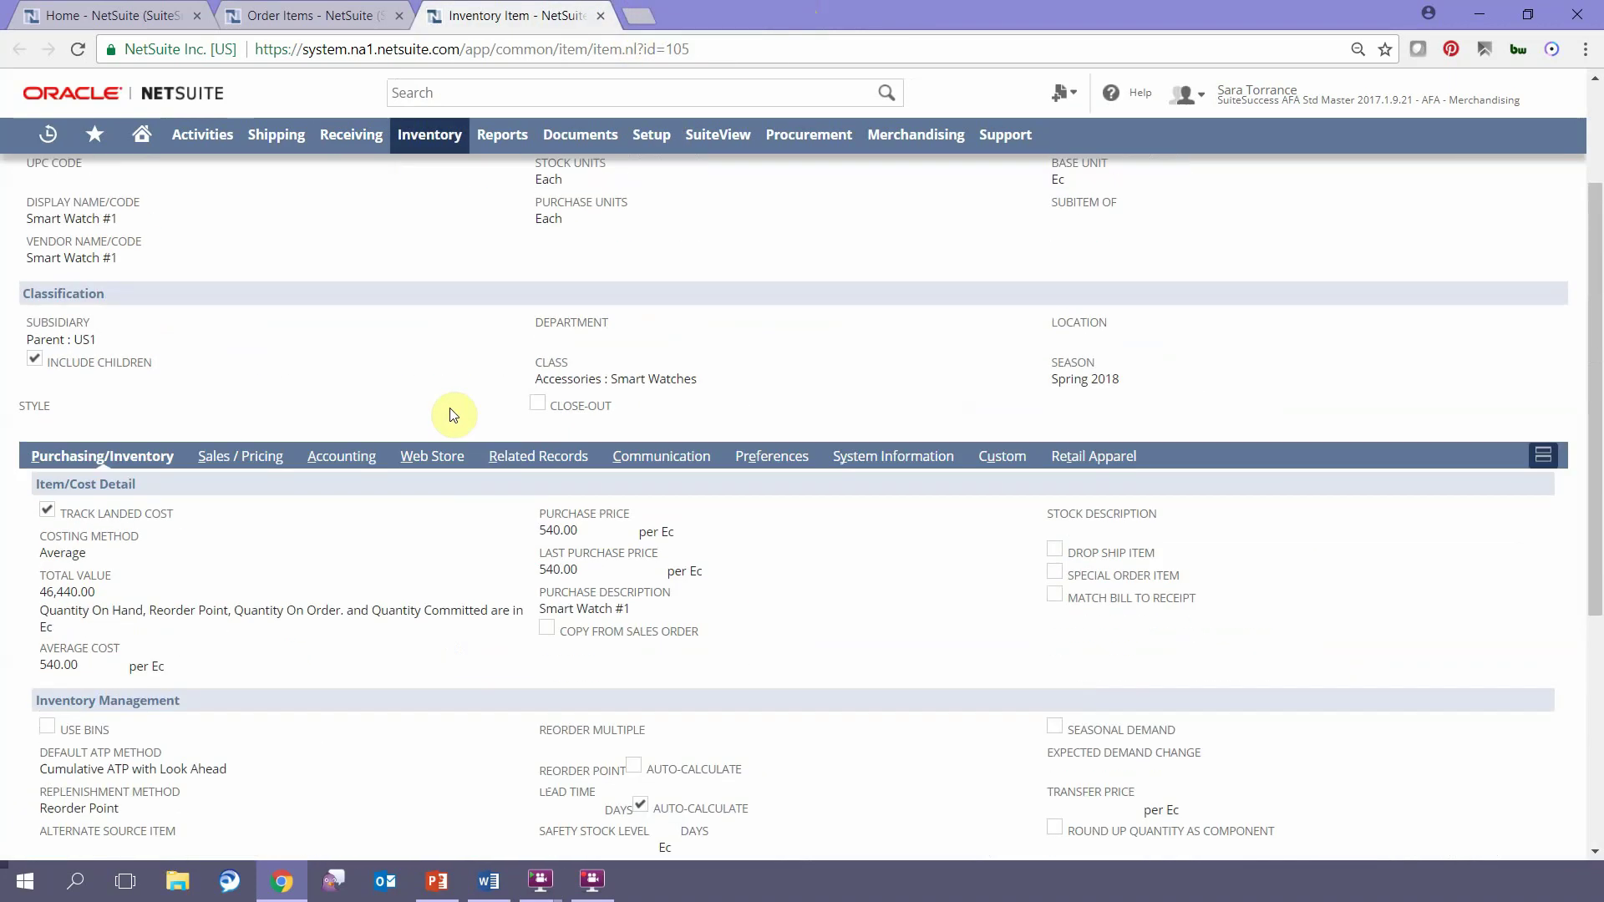
pyautogui.click(259, 458)
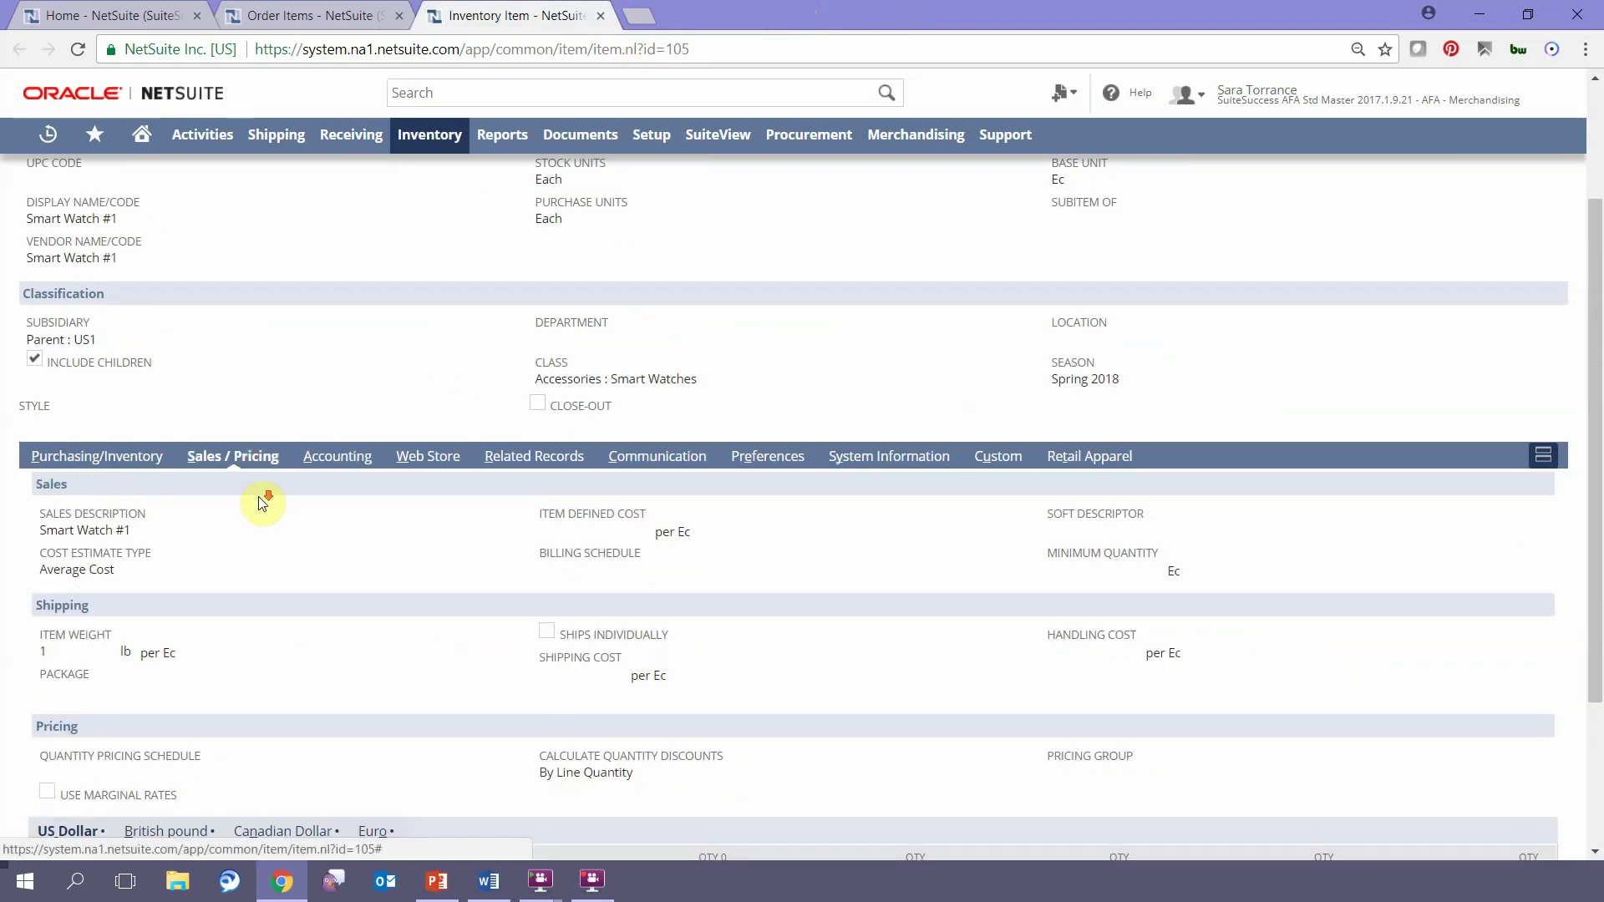
pyautogui.scroll(-3, 259, 501)
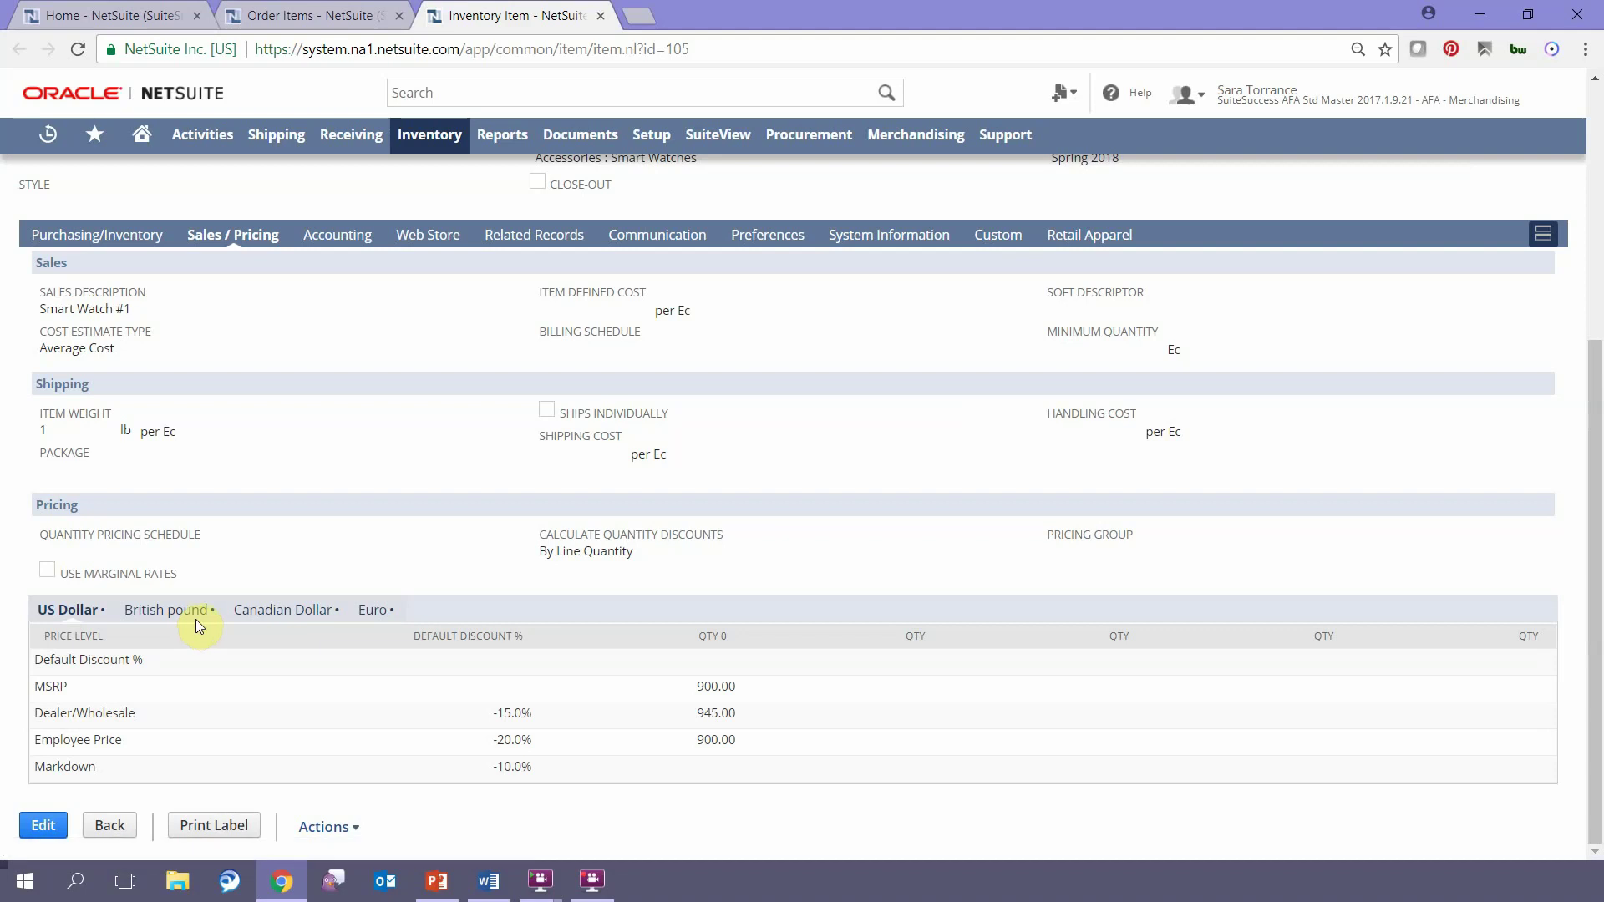
pyautogui.scroll(5, 197, 627)
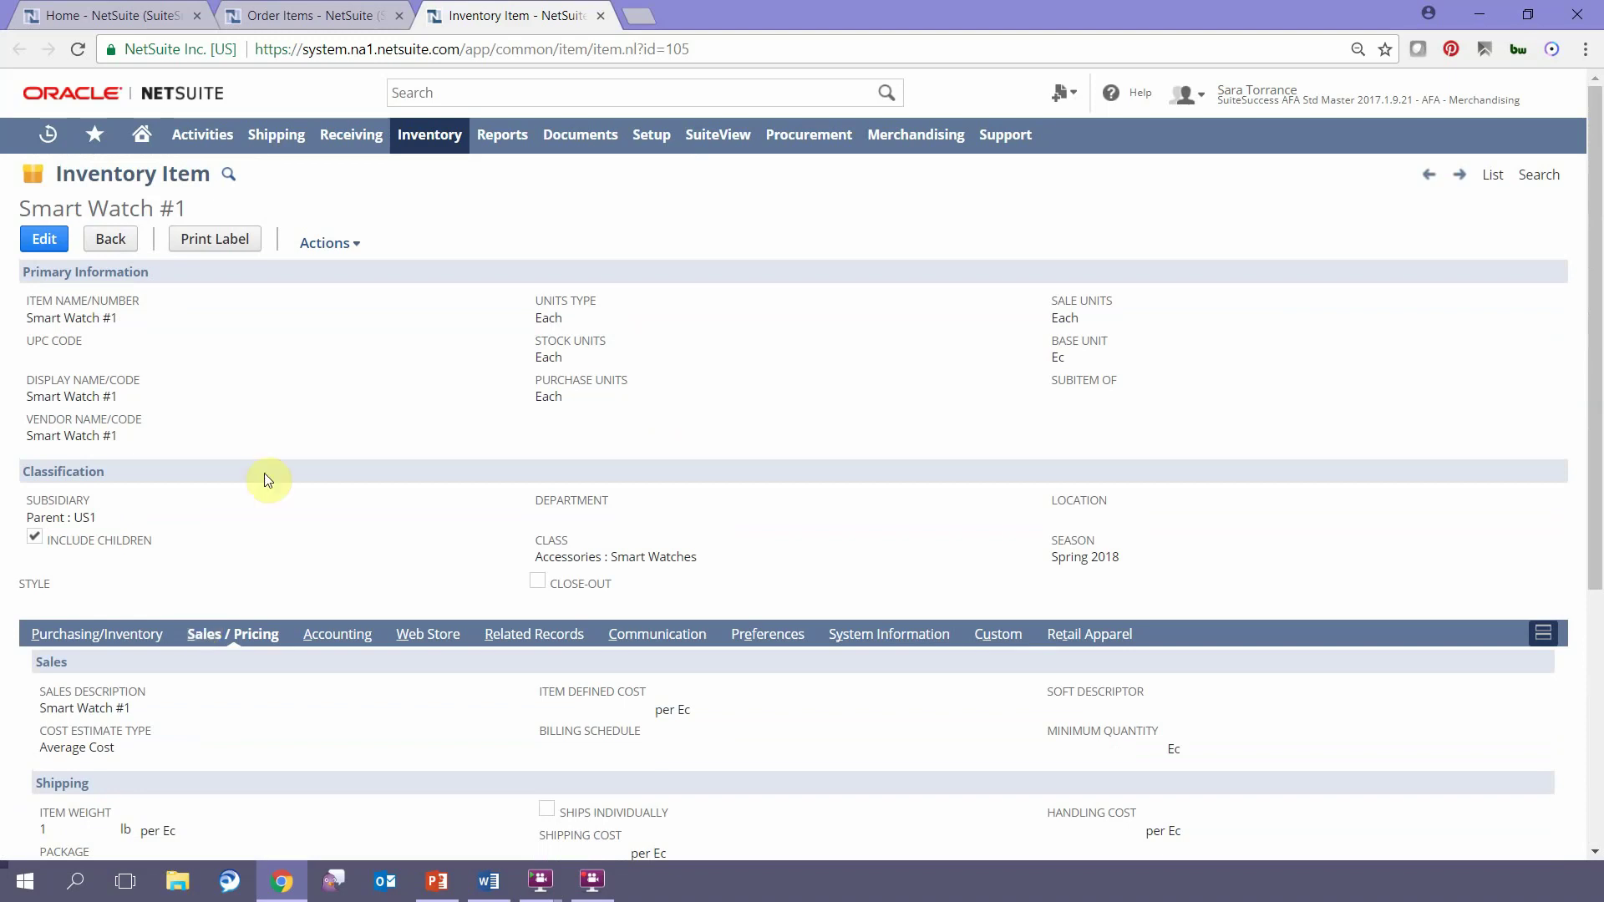
# Step: Search 'it: band' and open the Bandida Jacket item record in a new tab
pyautogui.click(460, 94)
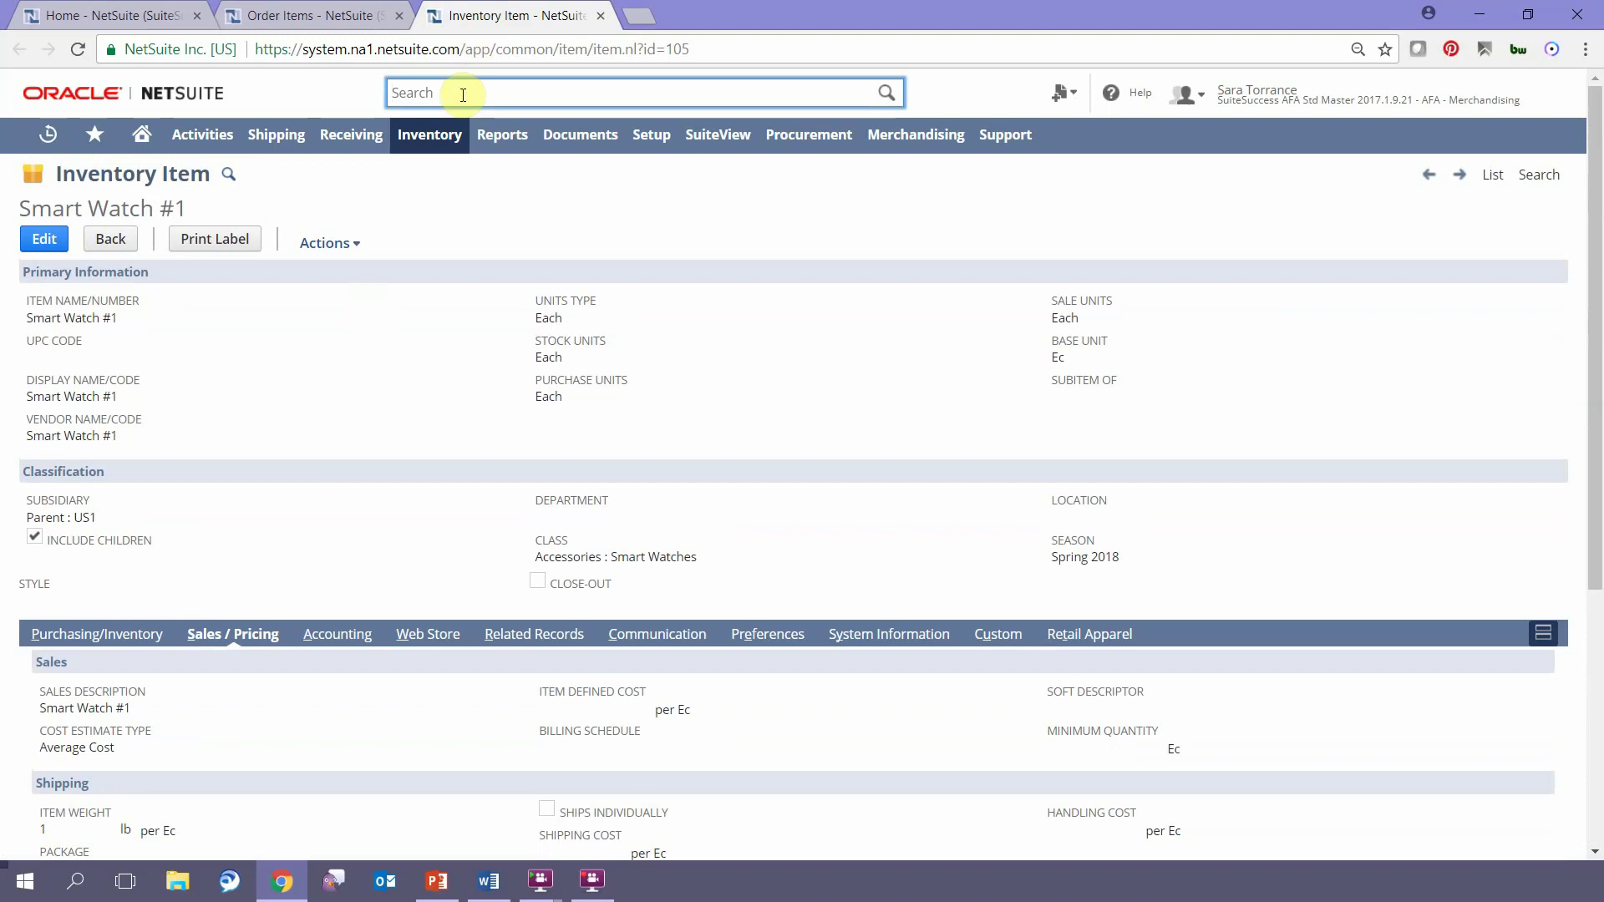
pyautogui.write('it: band')
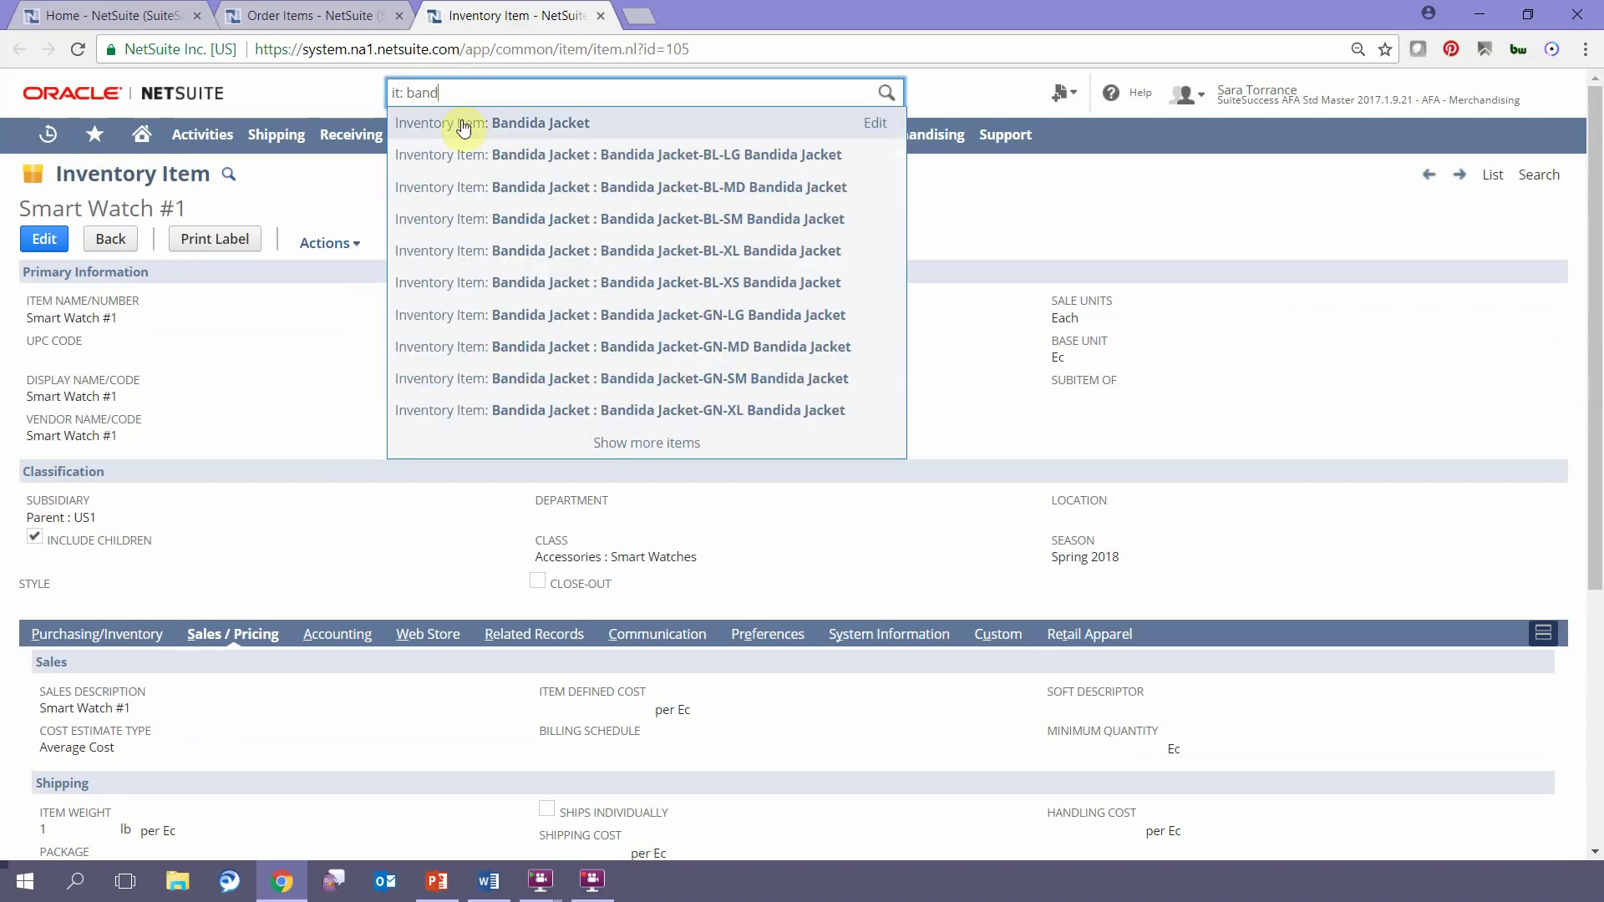
pyautogui.keyDown('ctrl'); pyautogui.click(459, 122); pyautogui.keyUp('ctrl')
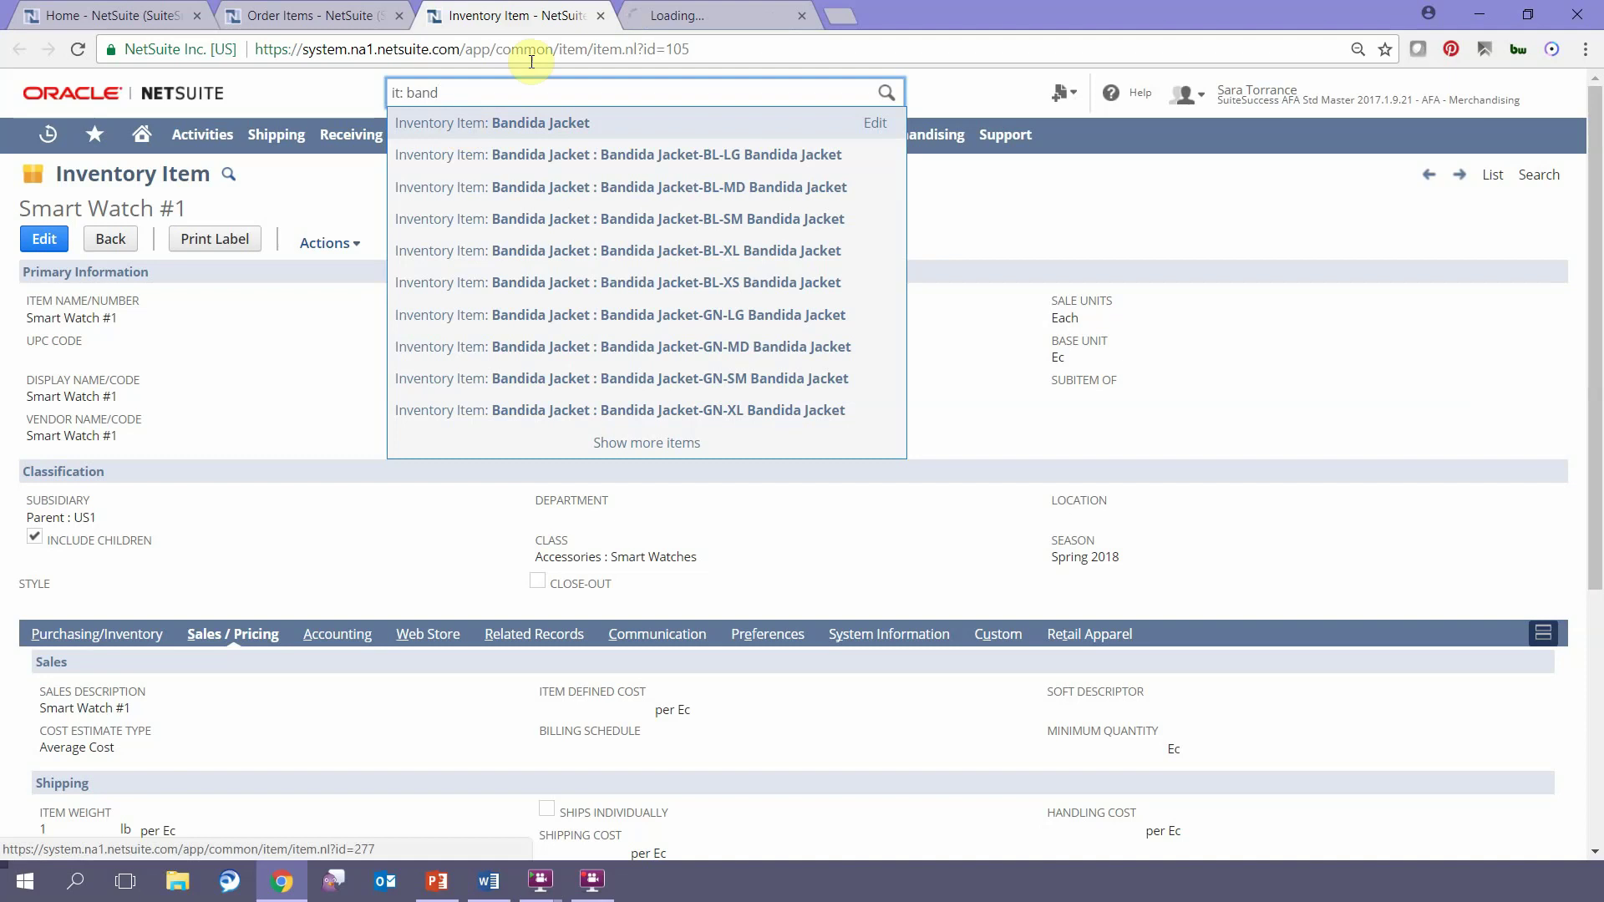
pyautogui.click(659, 18)
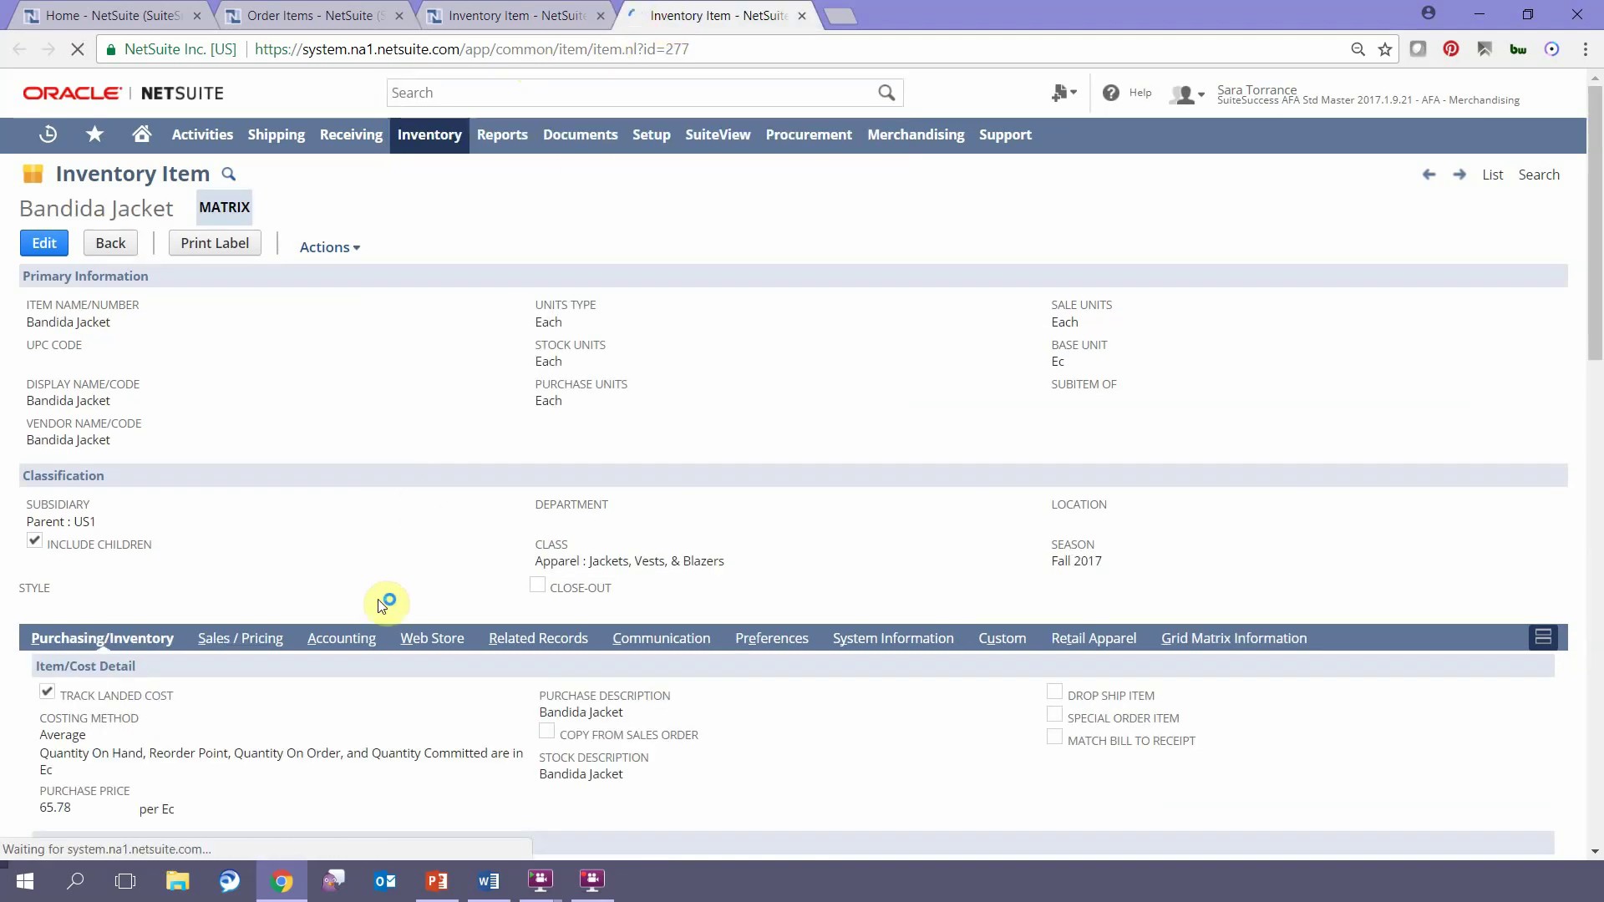
# Step: Review the Bandida Jacket's Accounting subtab and its colour/size matrix items
pyautogui.click(355, 638)
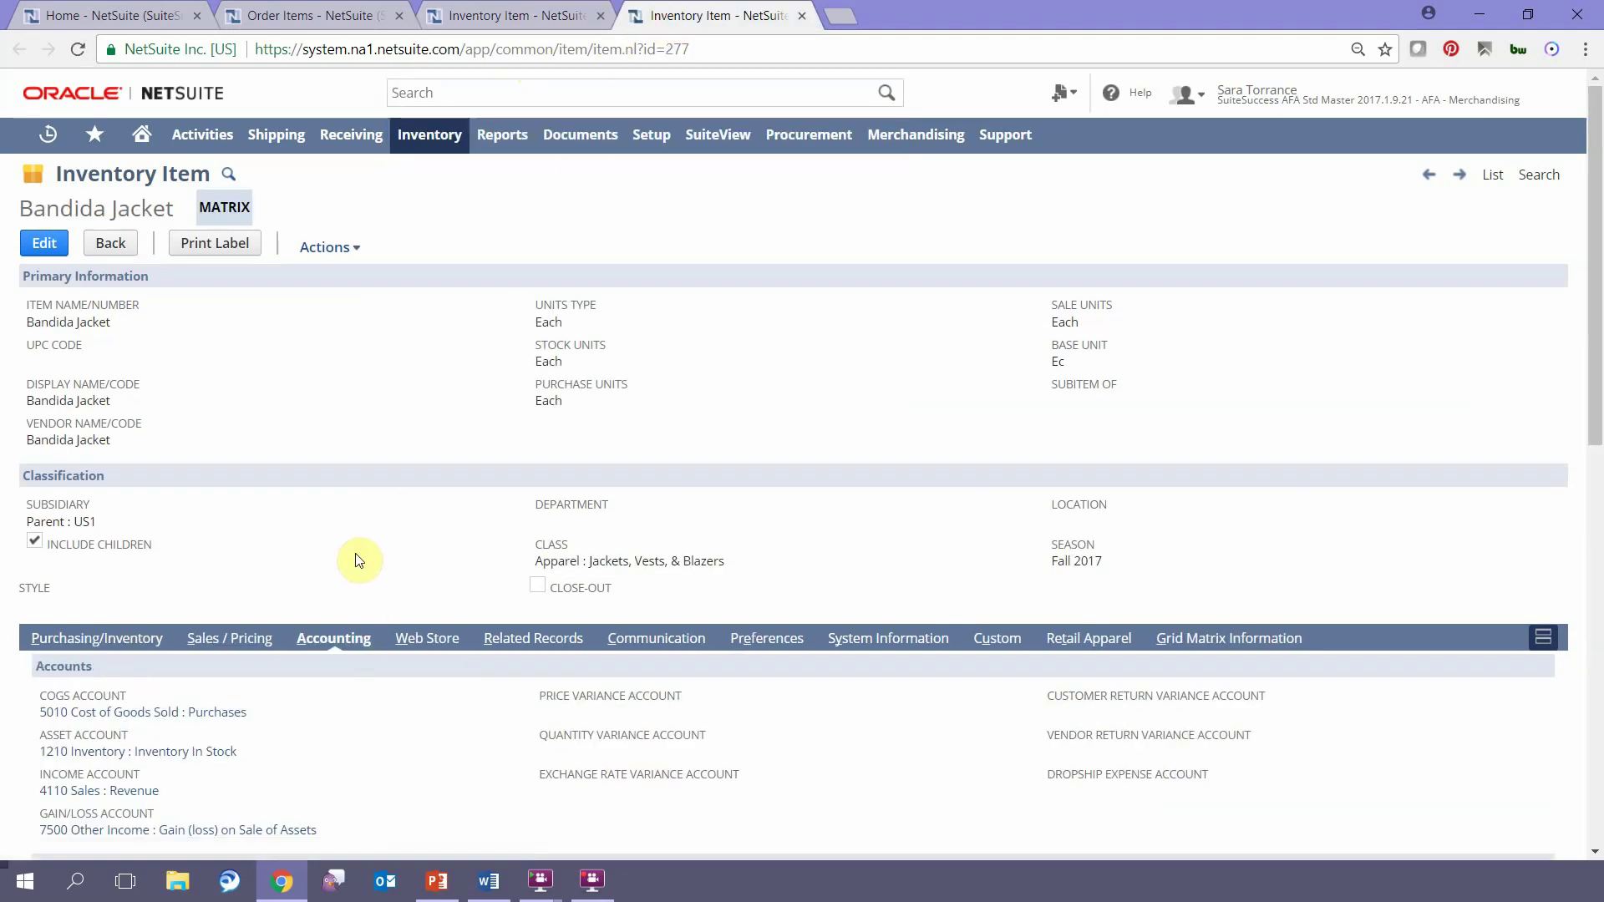
pyautogui.scroll(-9, 359, 558)
pyautogui.scroll(-2, 360, 562)
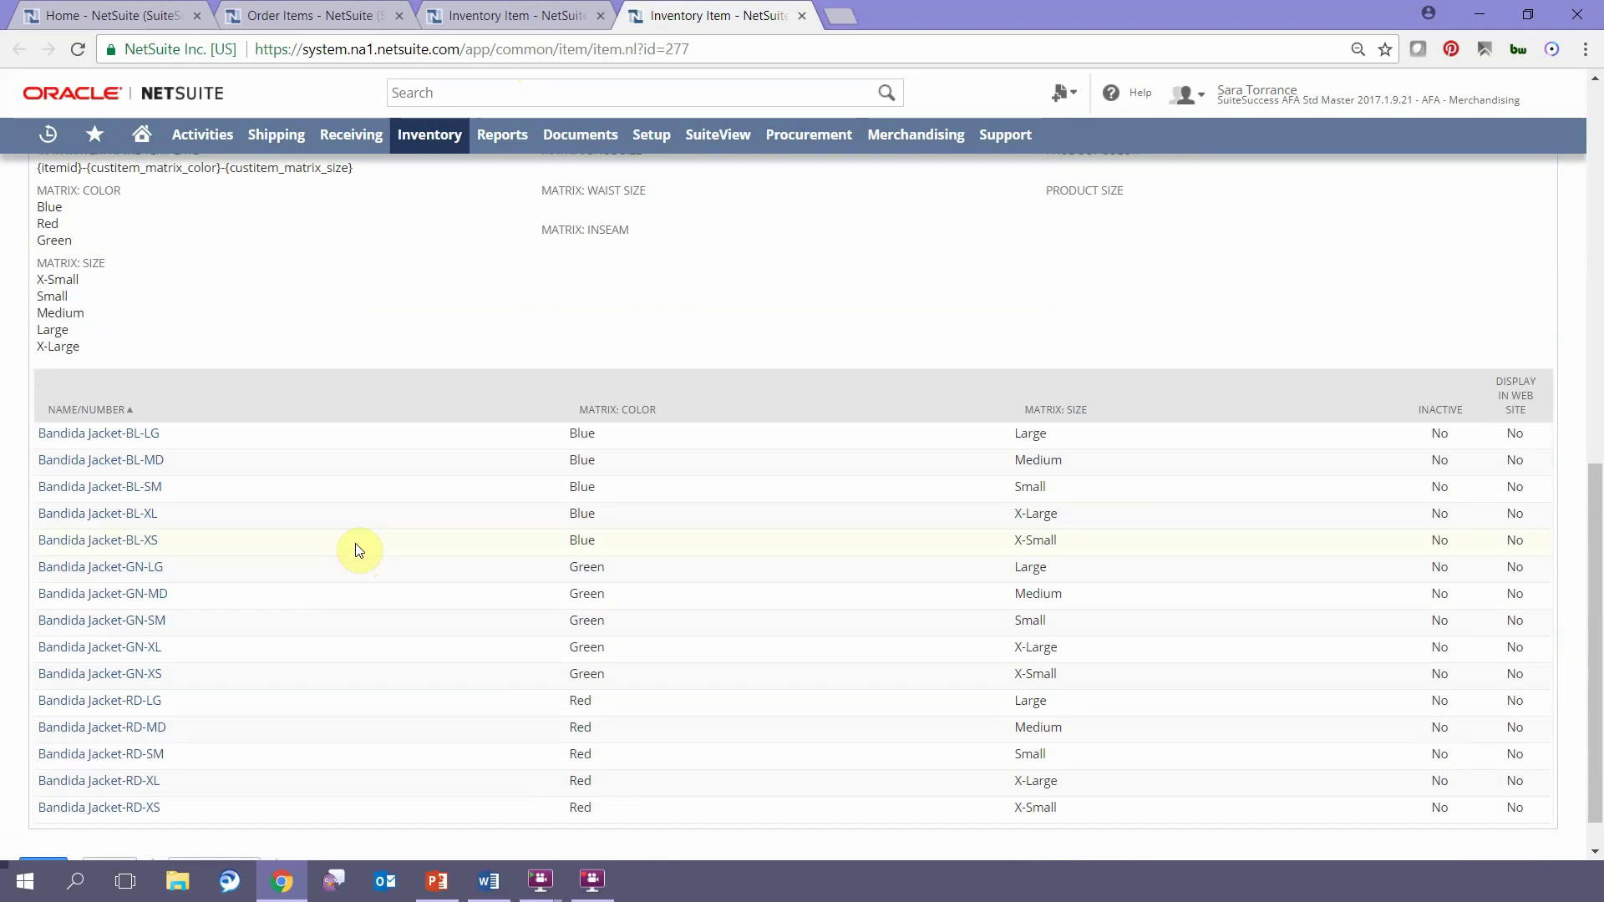
pyautogui.scroll(6, 355, 555)
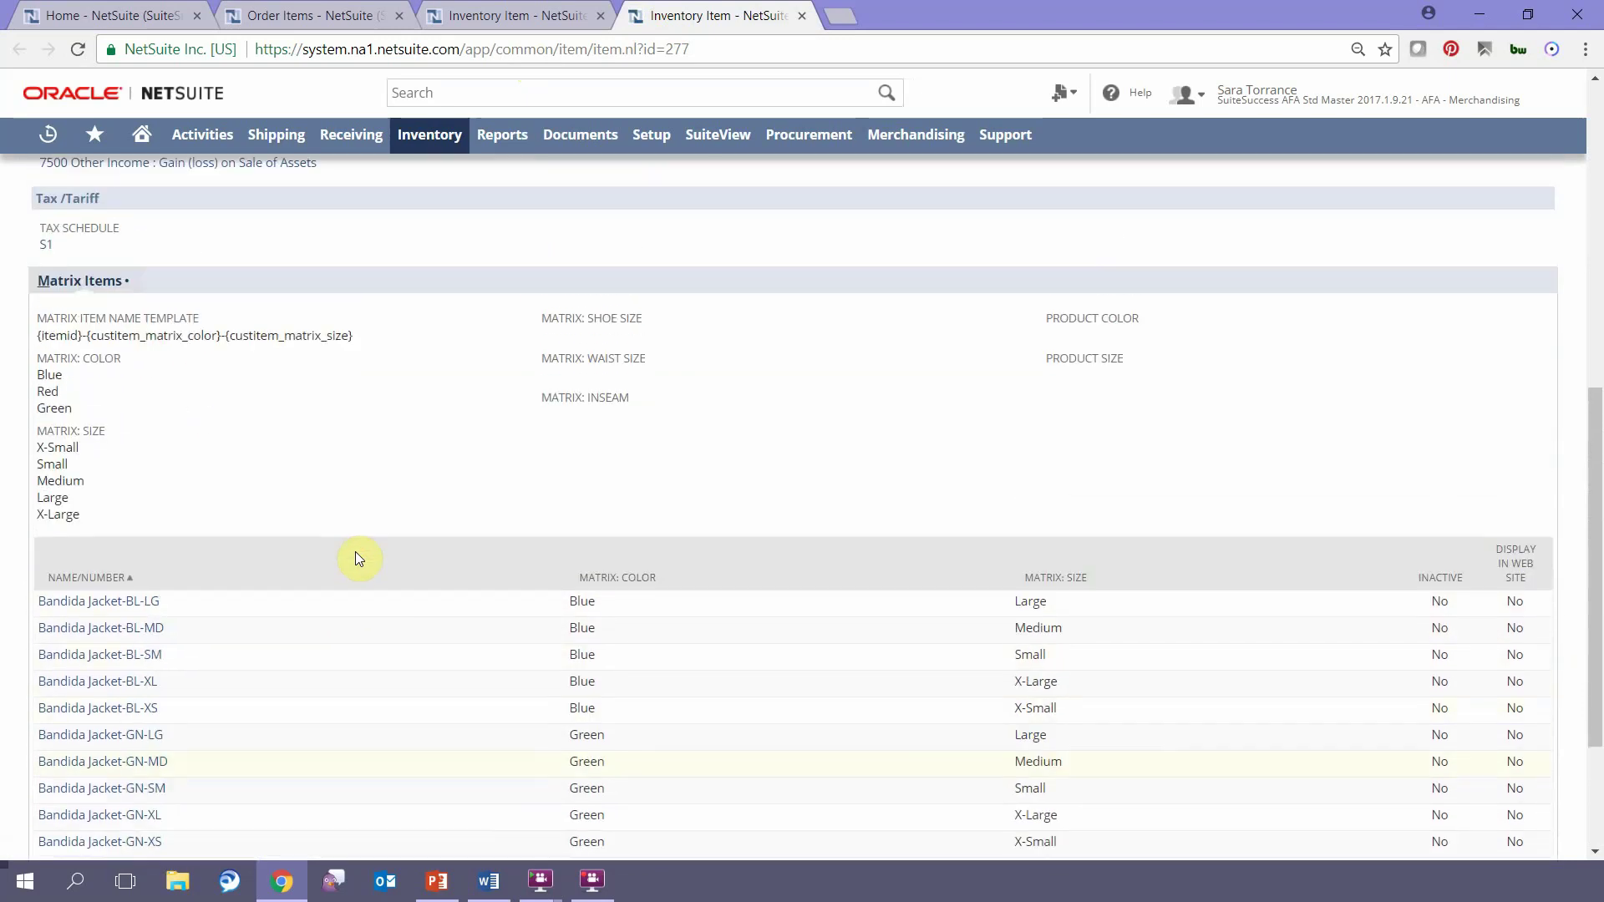
pyautogui.scroll(4, 359, 558)
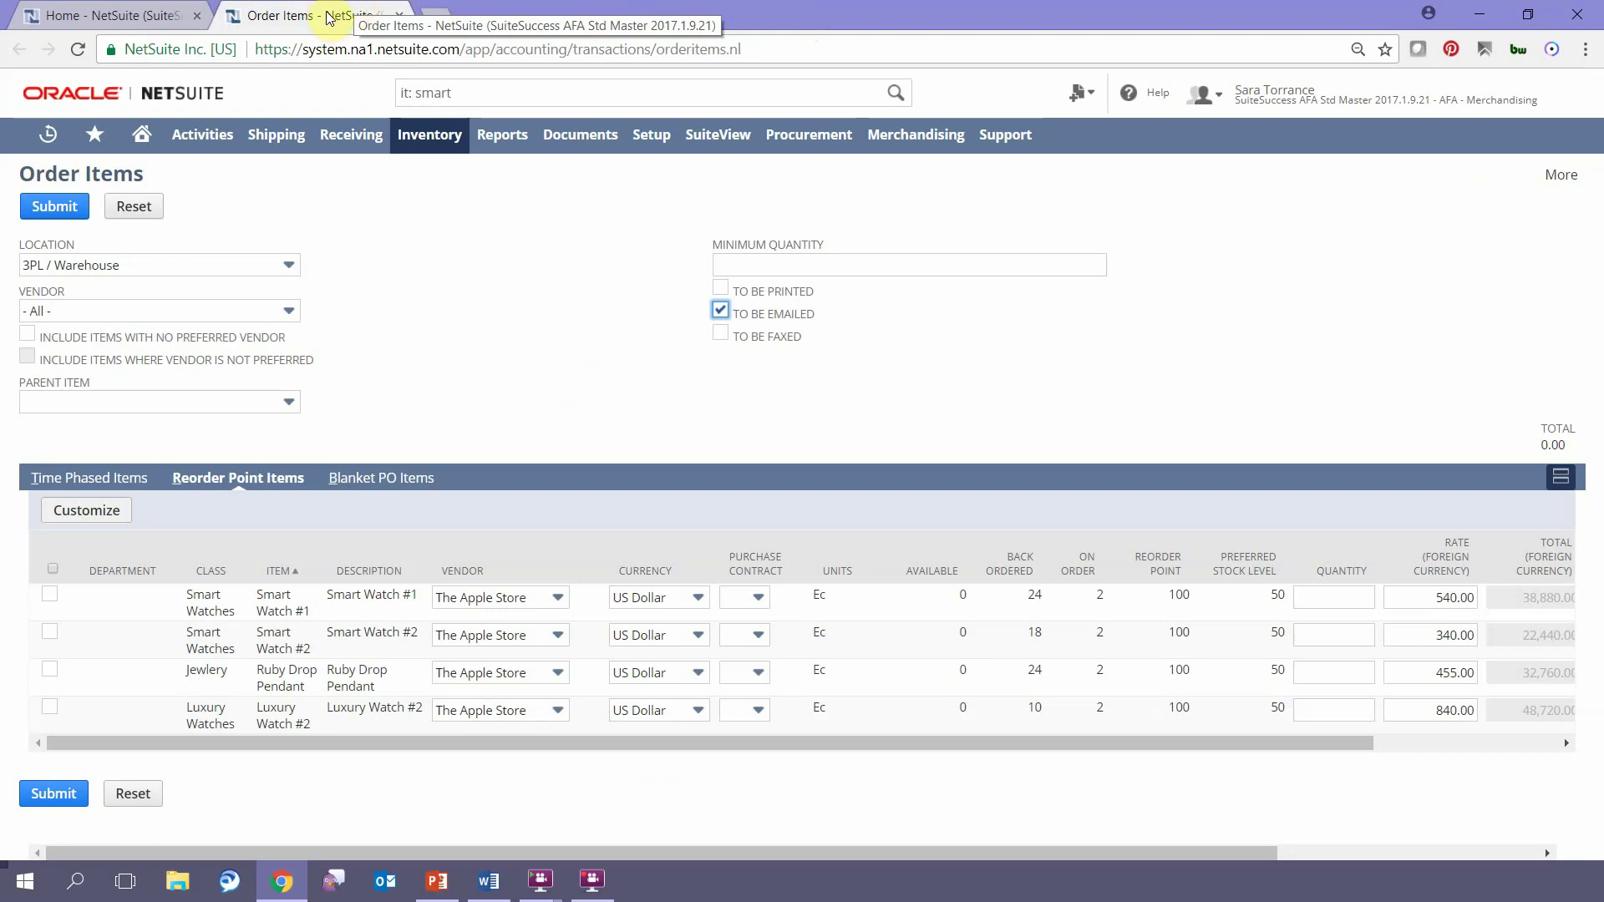
# Step: Select all four reorder point items and submit them as a 142,800.00 purchase order to The Apple Store
pyautogui.click(55, 572)
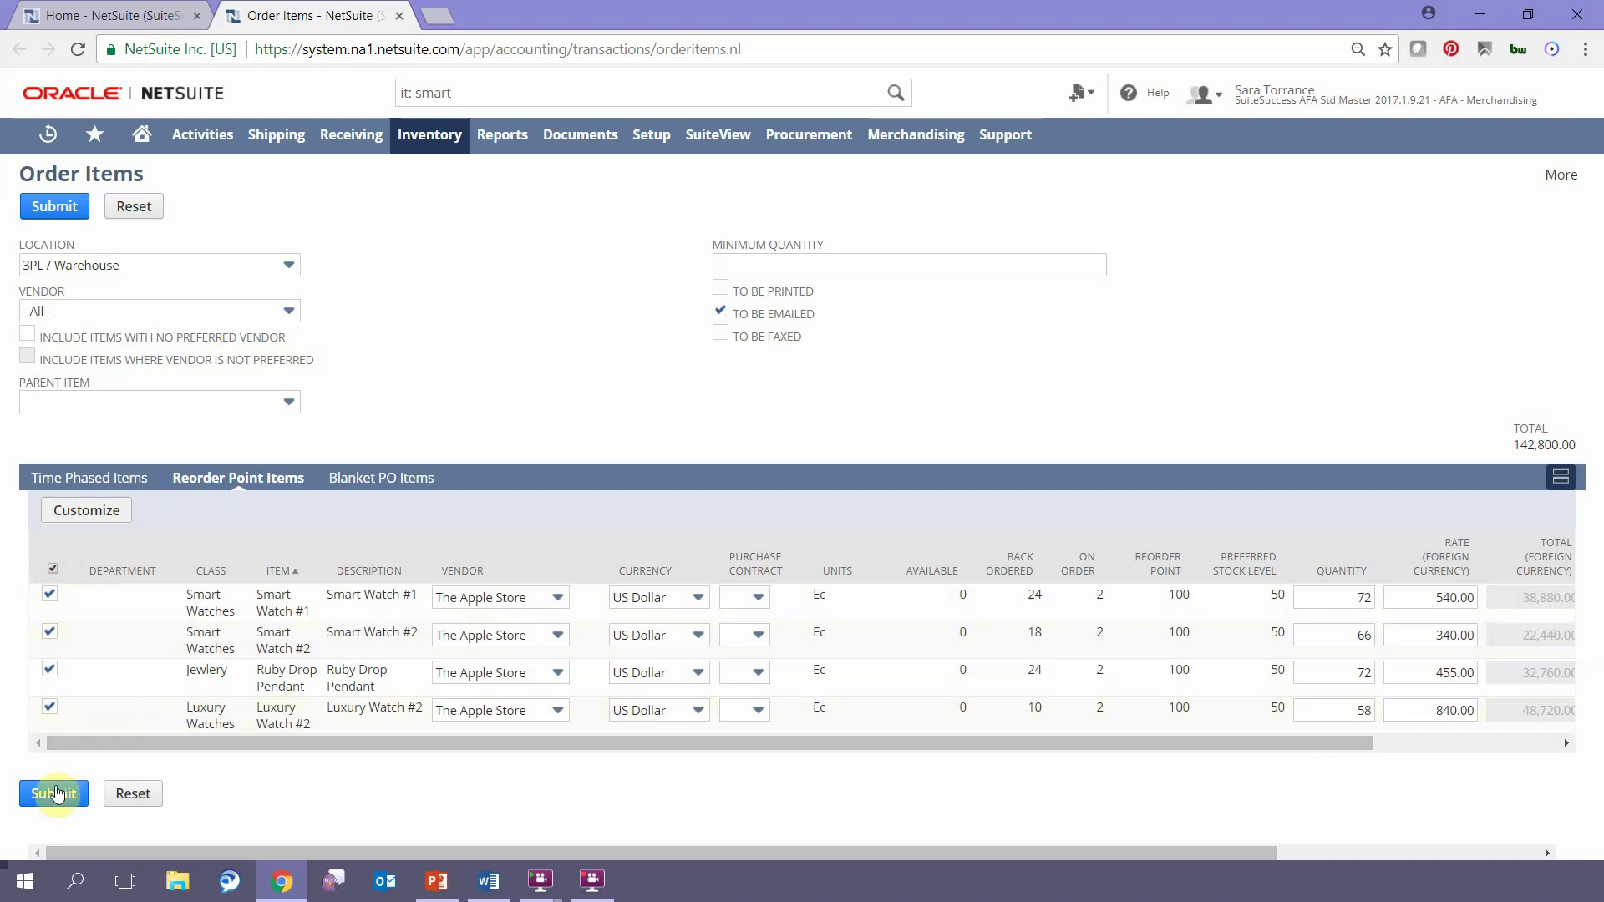
pyautogui.click(55, 800)
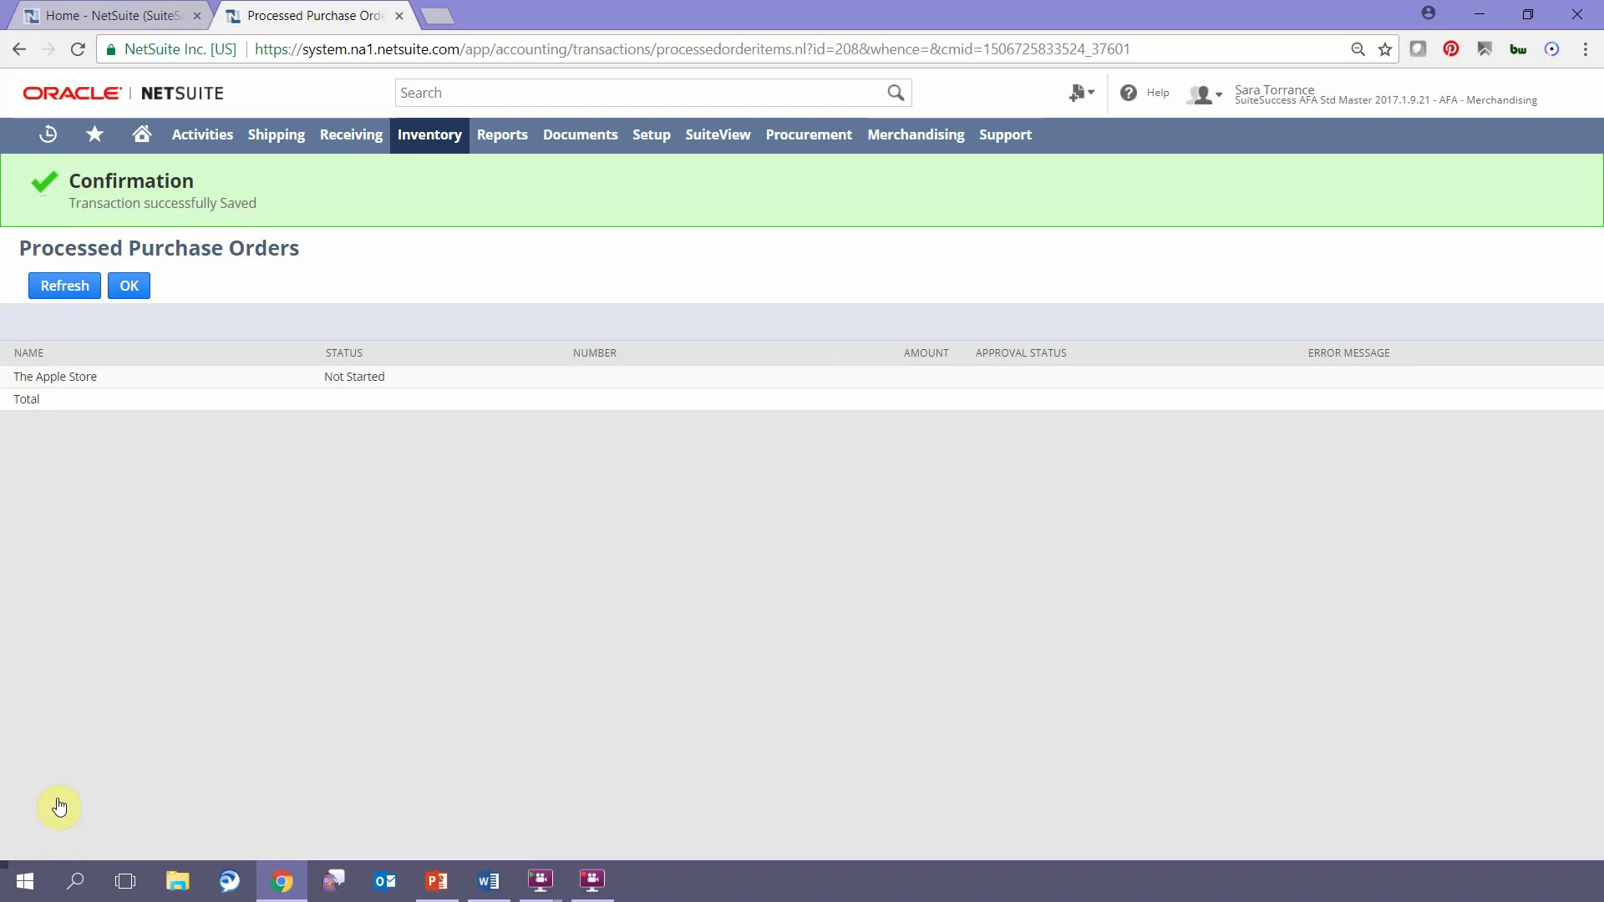
# Step: Refresh the processing status until The Apple Store order shows Complete, then open approved PO 245 in a new tab
pyautogui.click(52, 287)
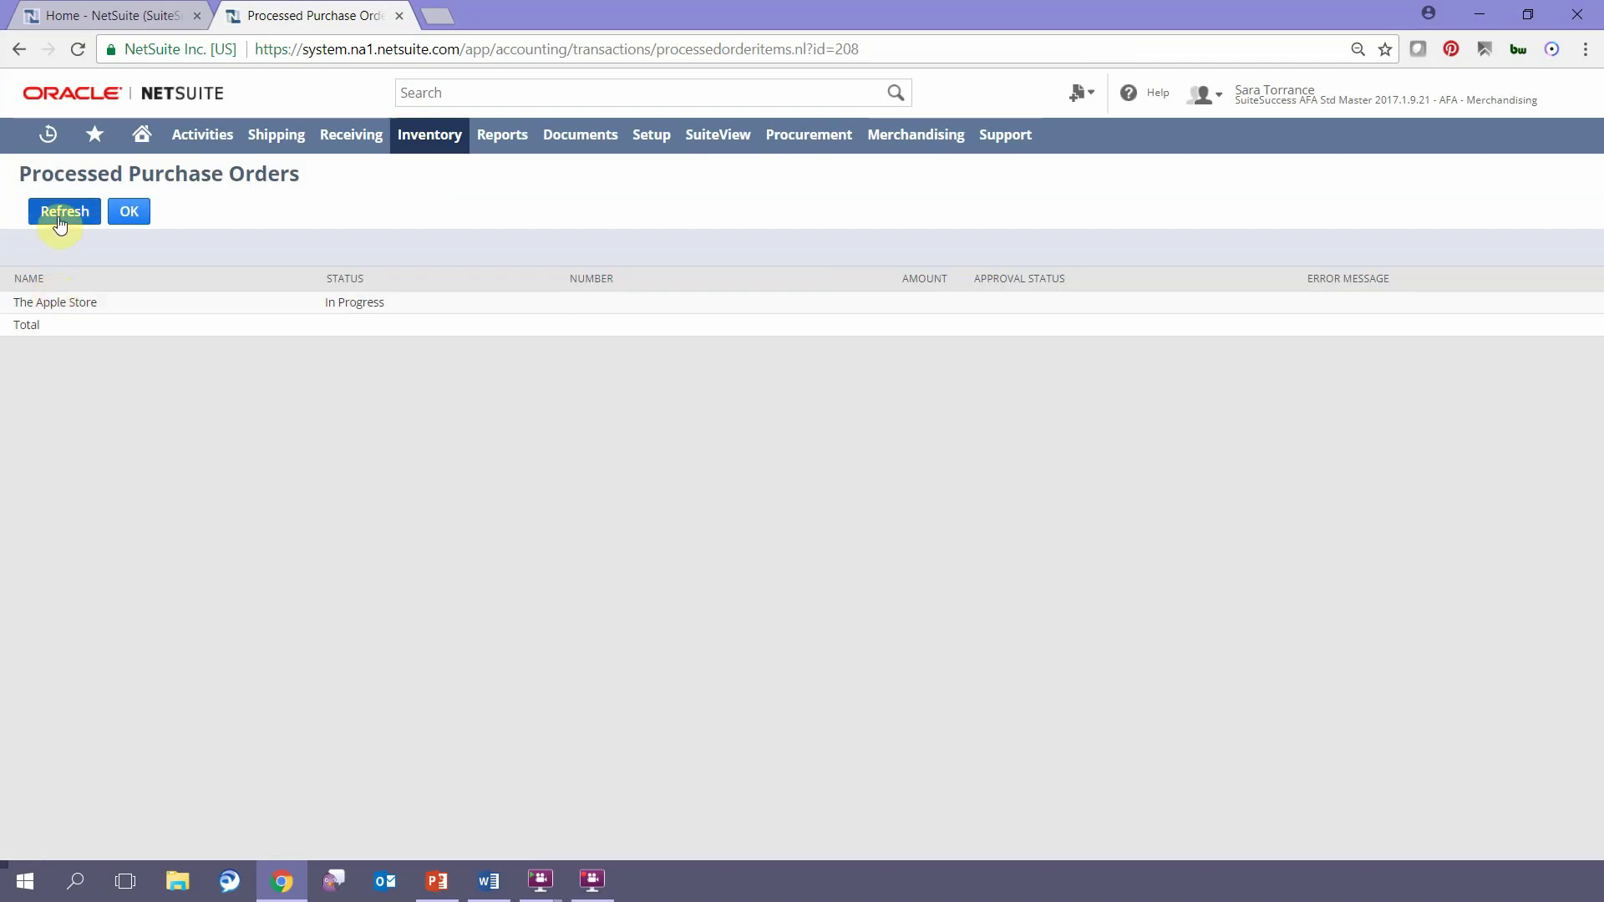
pyautogui.click(59, 220)
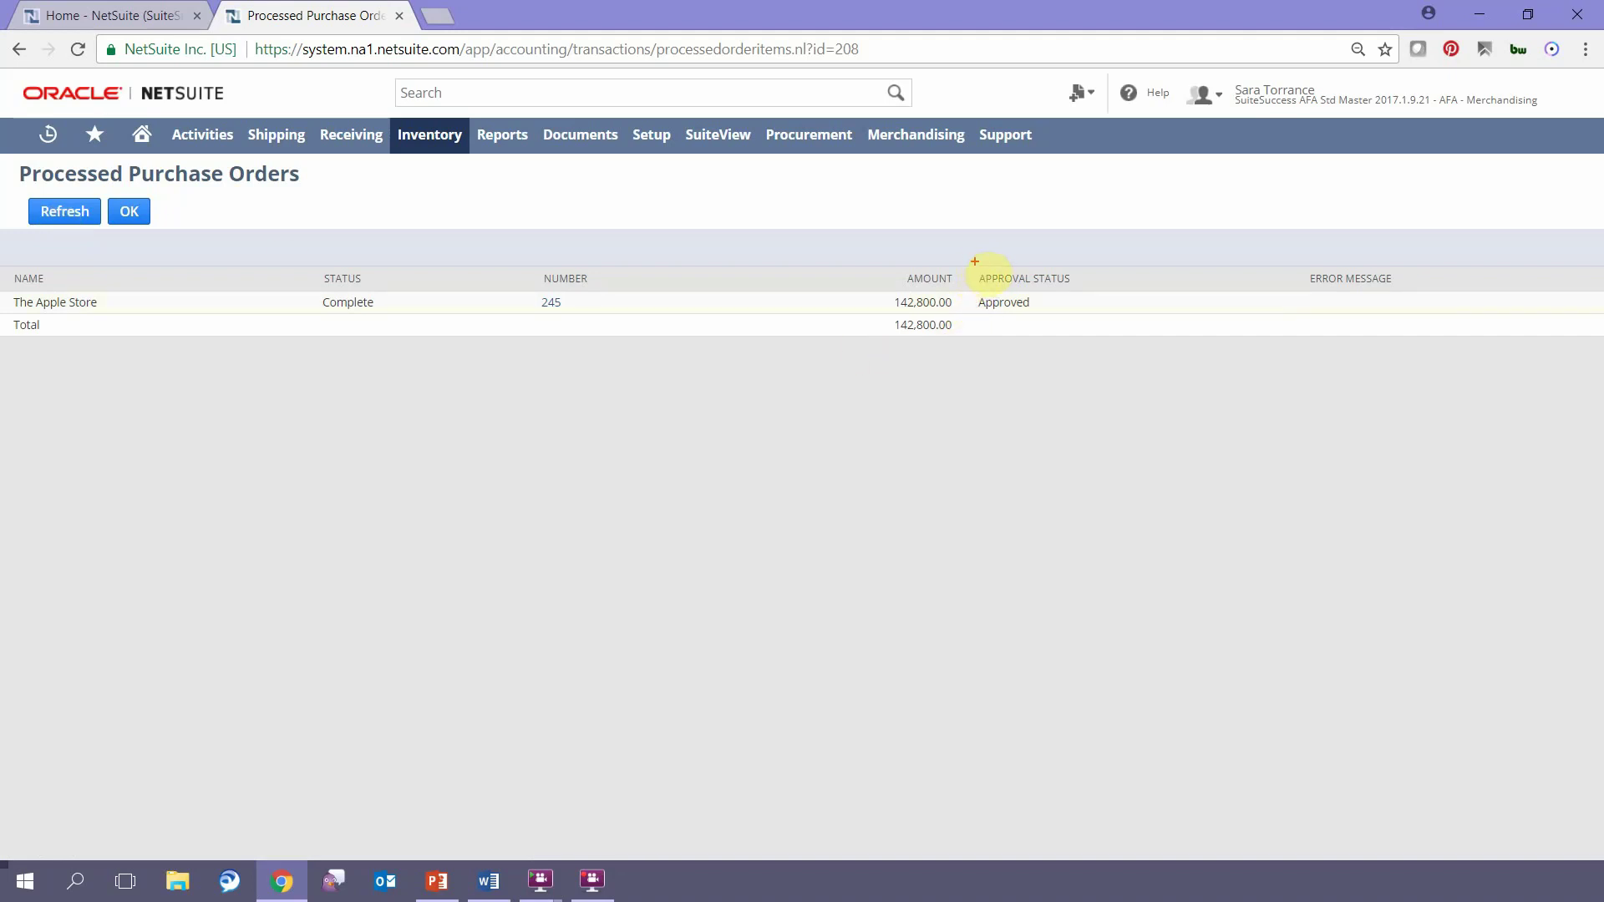
pyautogui.moveTo(974, 262); pyautogui.dragTo(1087, 321)
pyautogui.moveTo(527, 260); pyautogui.dragTo(621, 327)
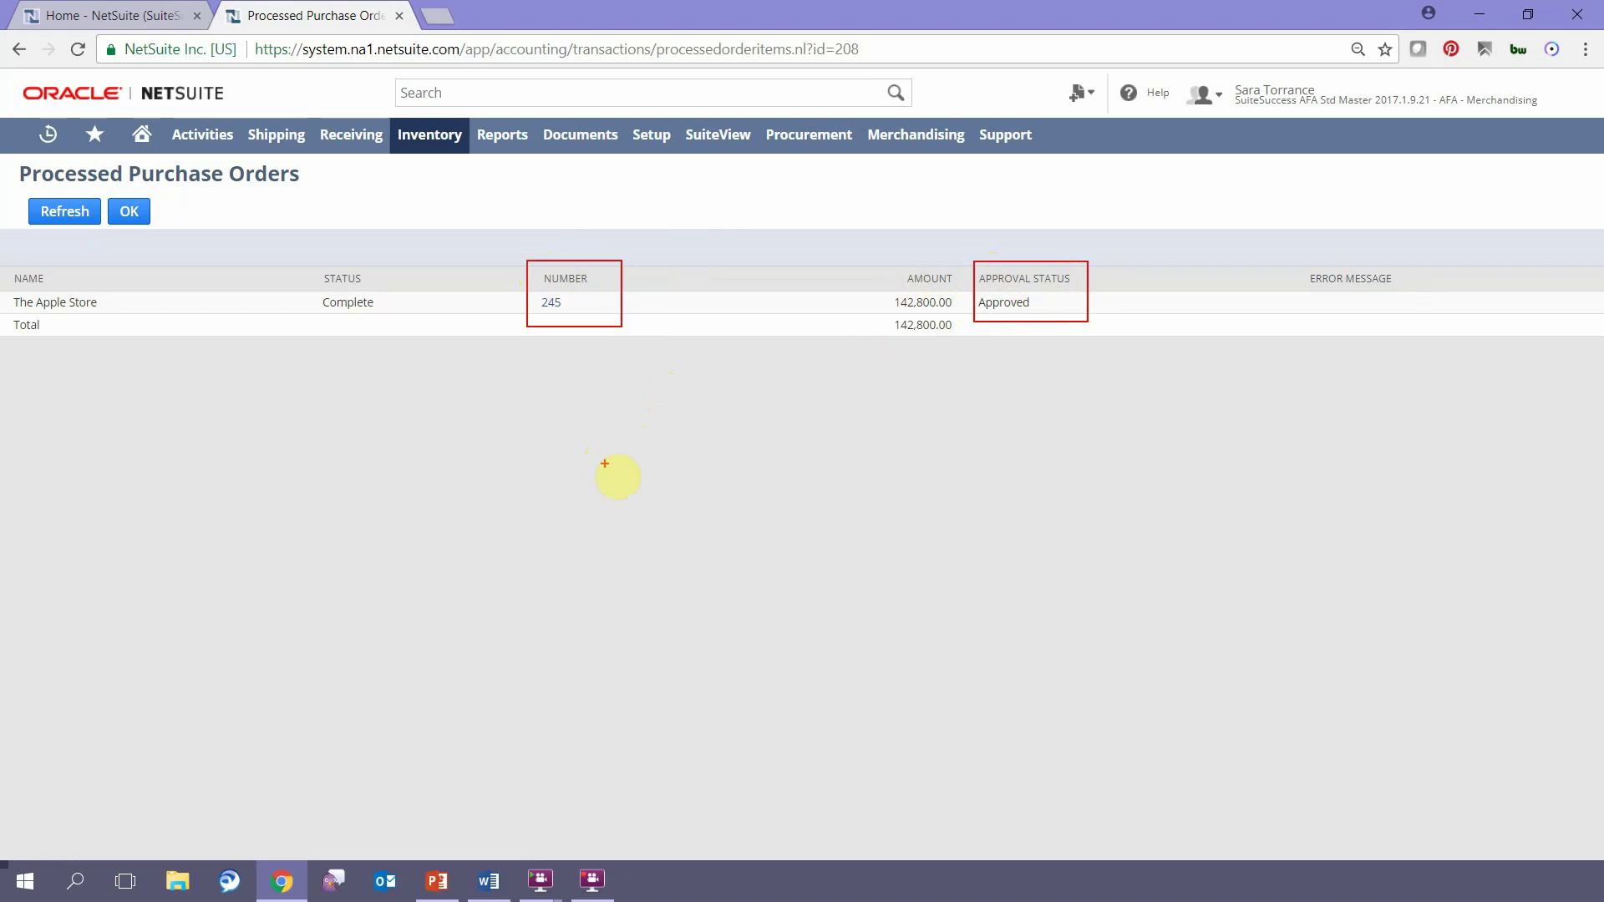
pyautogui.press('Escape')
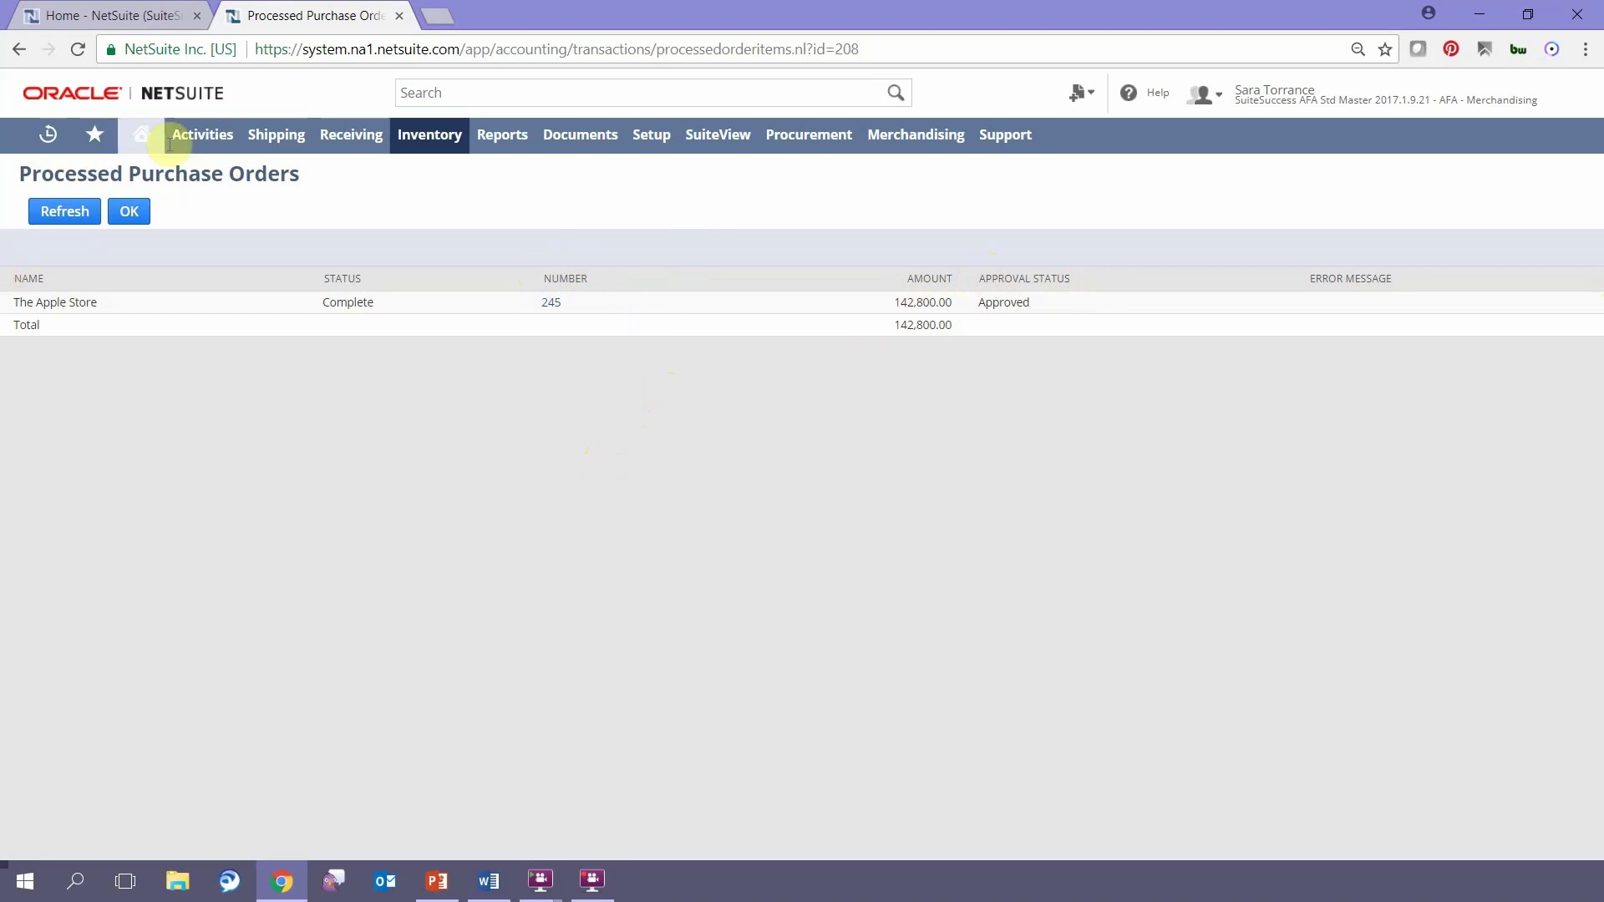
pyautogui.keyDown('ctrl'); pyautogui.click(554, 306); pyautogui.keyUp('ctrl')
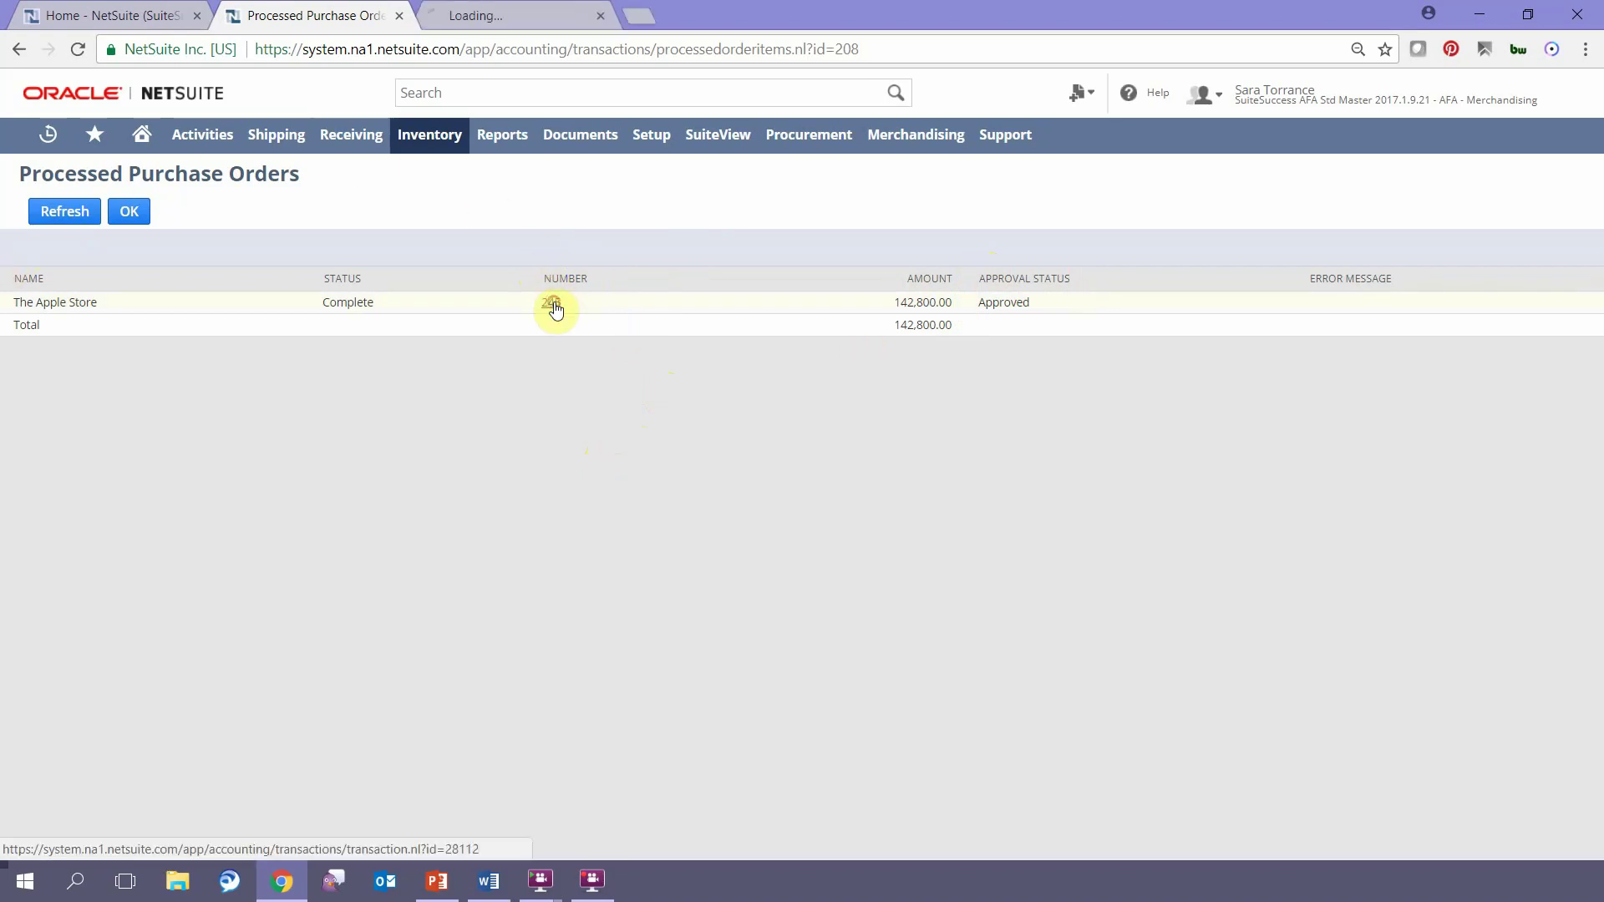
# Step: On PO 245's page, review the messages sent and the linked receipts and bills
pyautogui.click(494, 16)
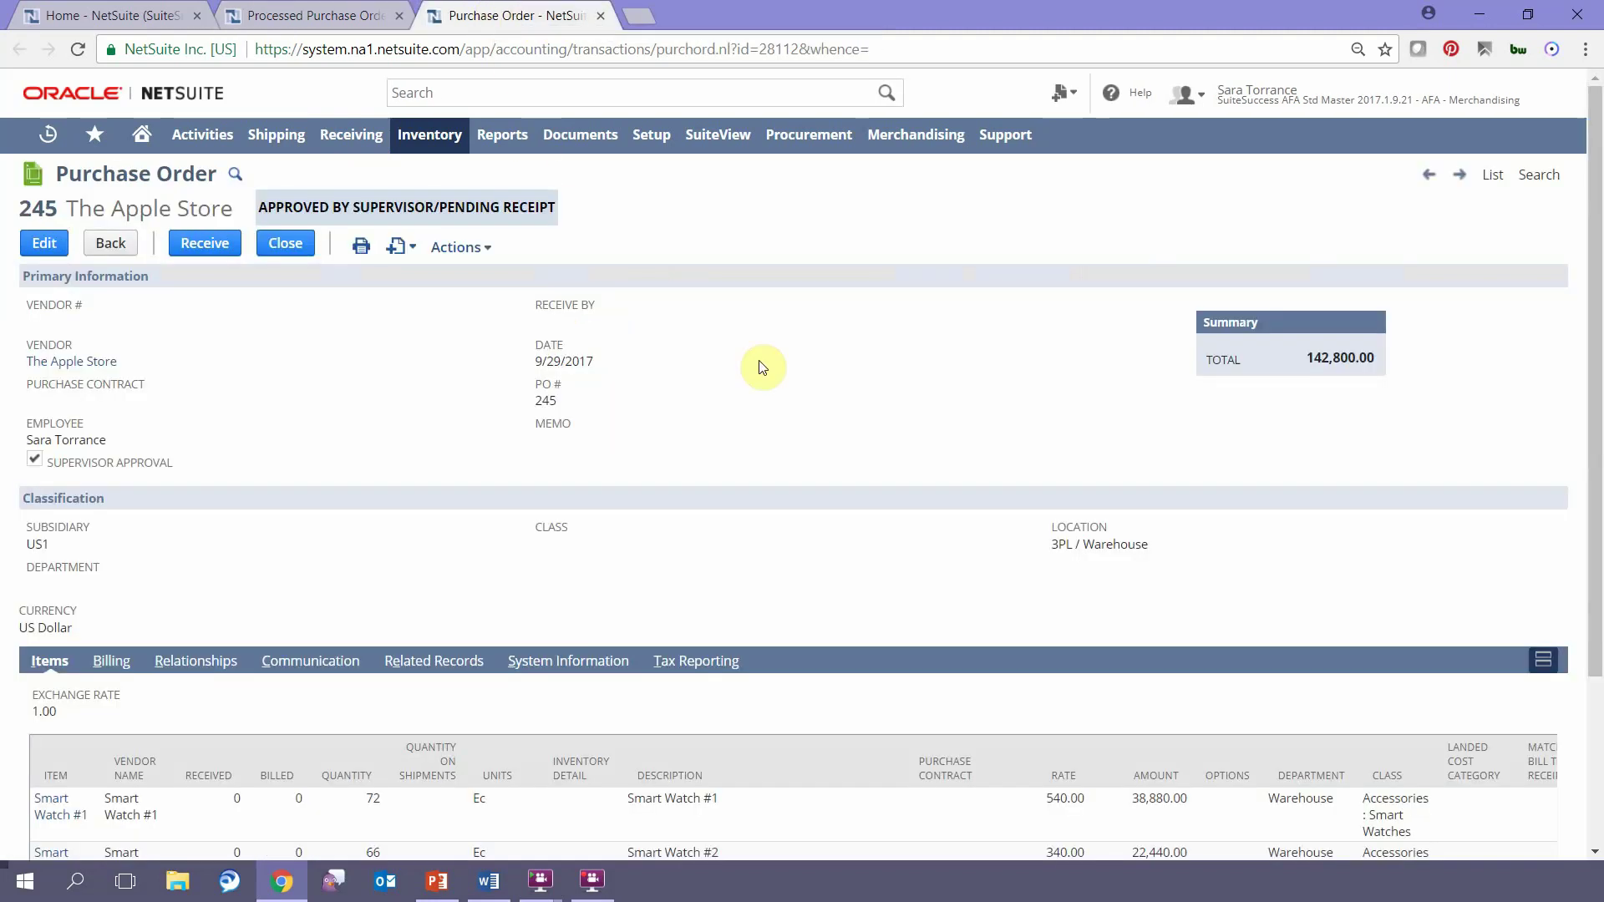
pyautogui.scroll(-3, 762, 366)
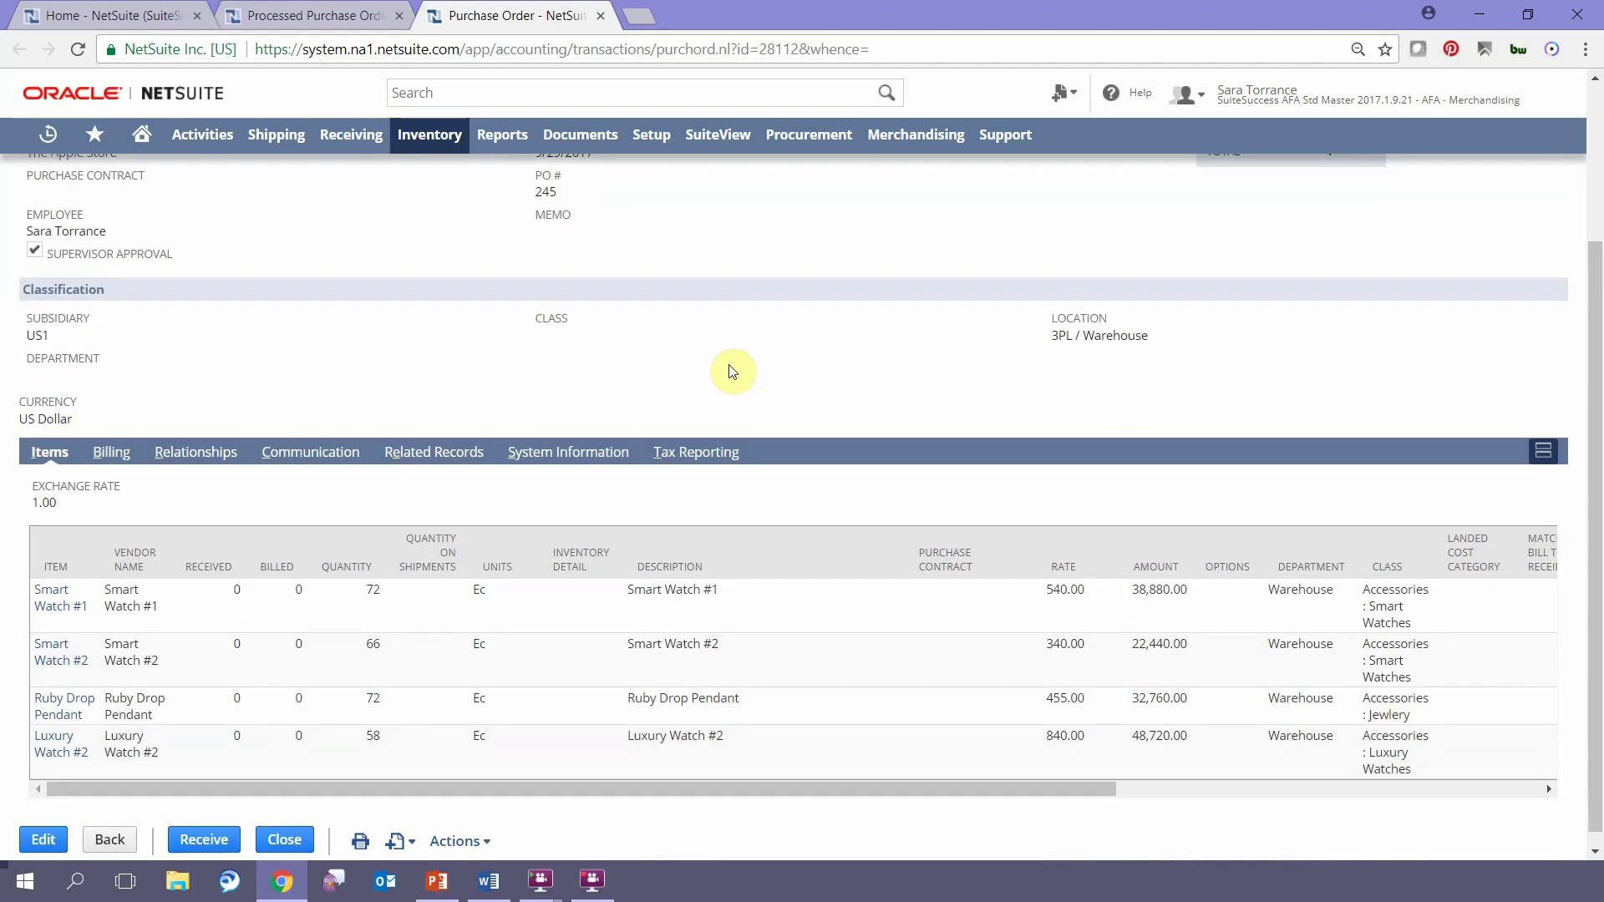
pyautogui.scroll(2, 714, 383)
pyautogui.scroll(1, 714, 383)
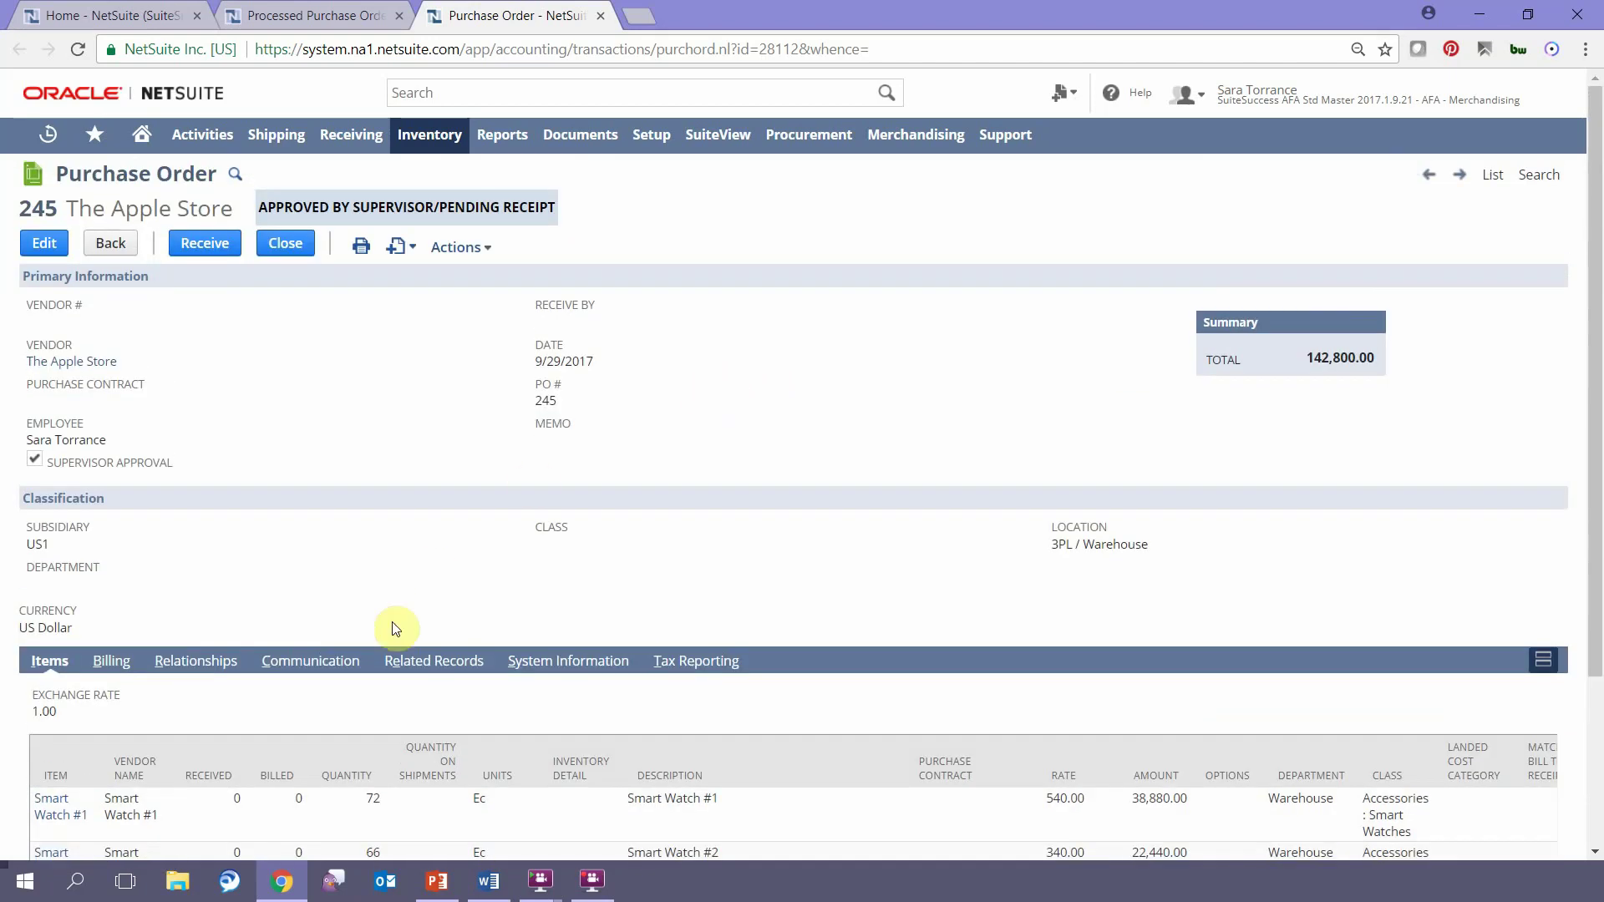
pyautogui.click(326, 661)
pyautogui.scroll(-2, 365, 571)
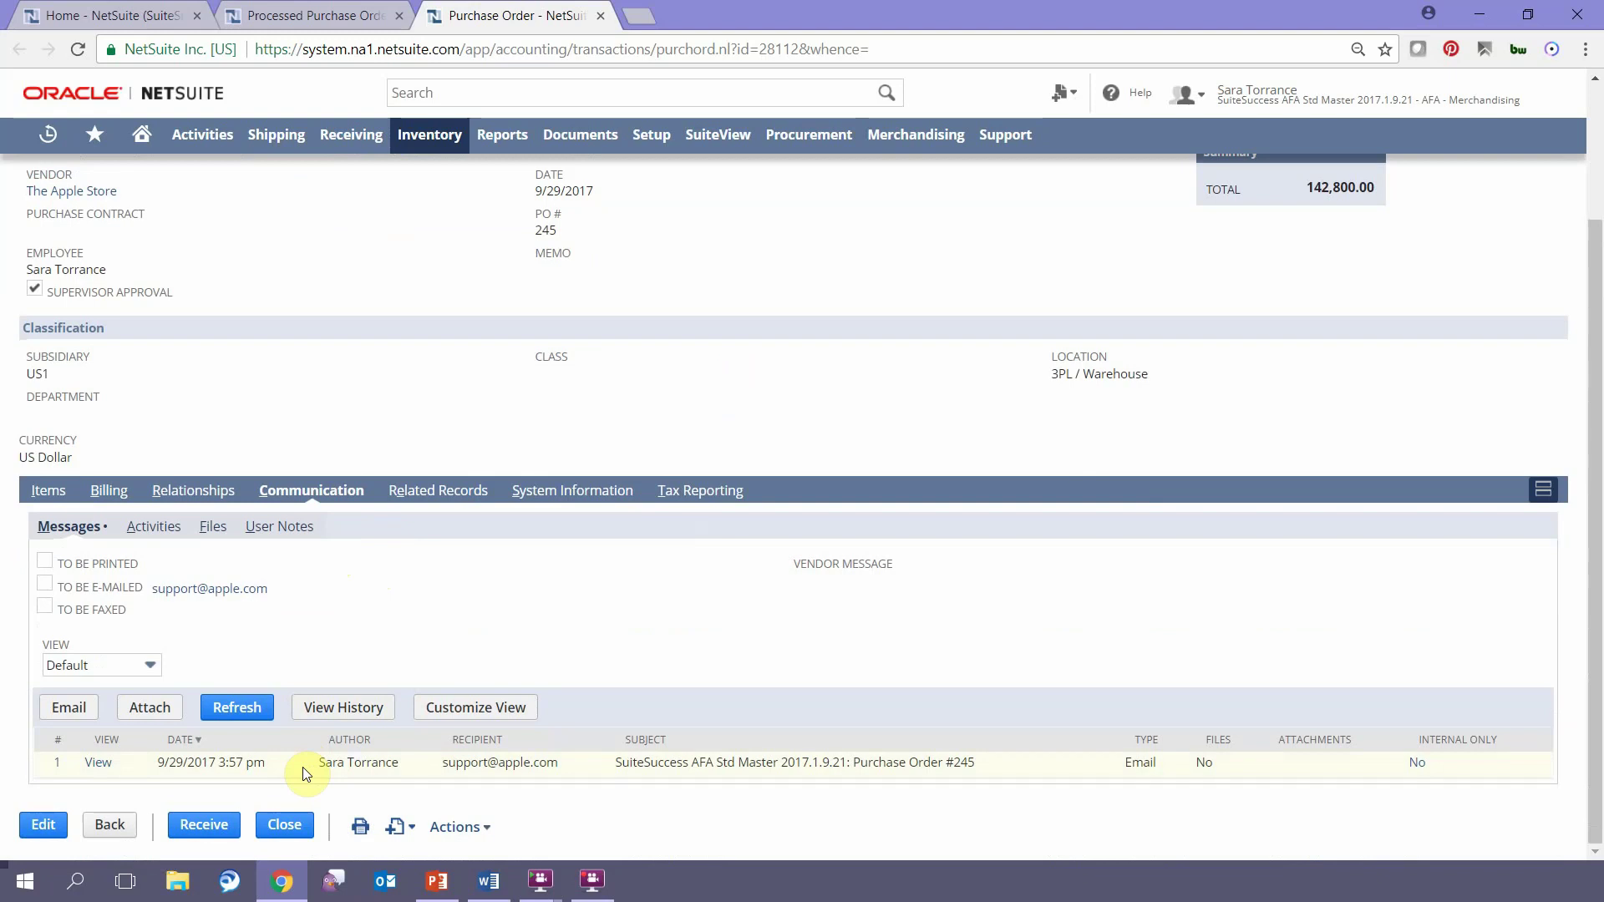
pyautogui.click(429, 491)
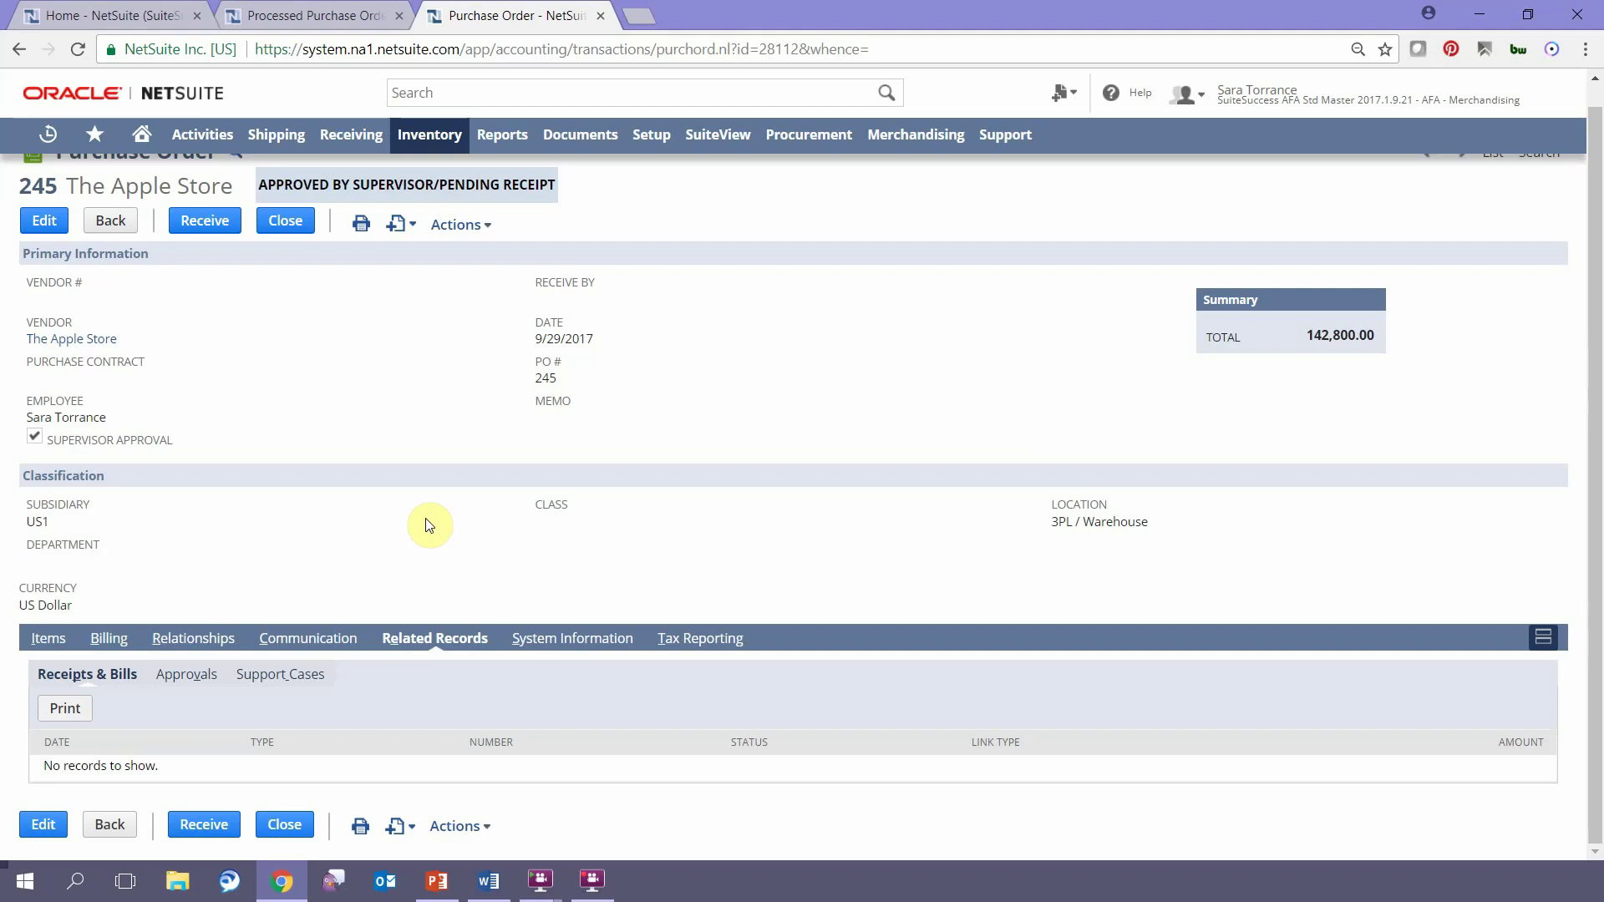
pyautogui.scroll(1, 426, 520)
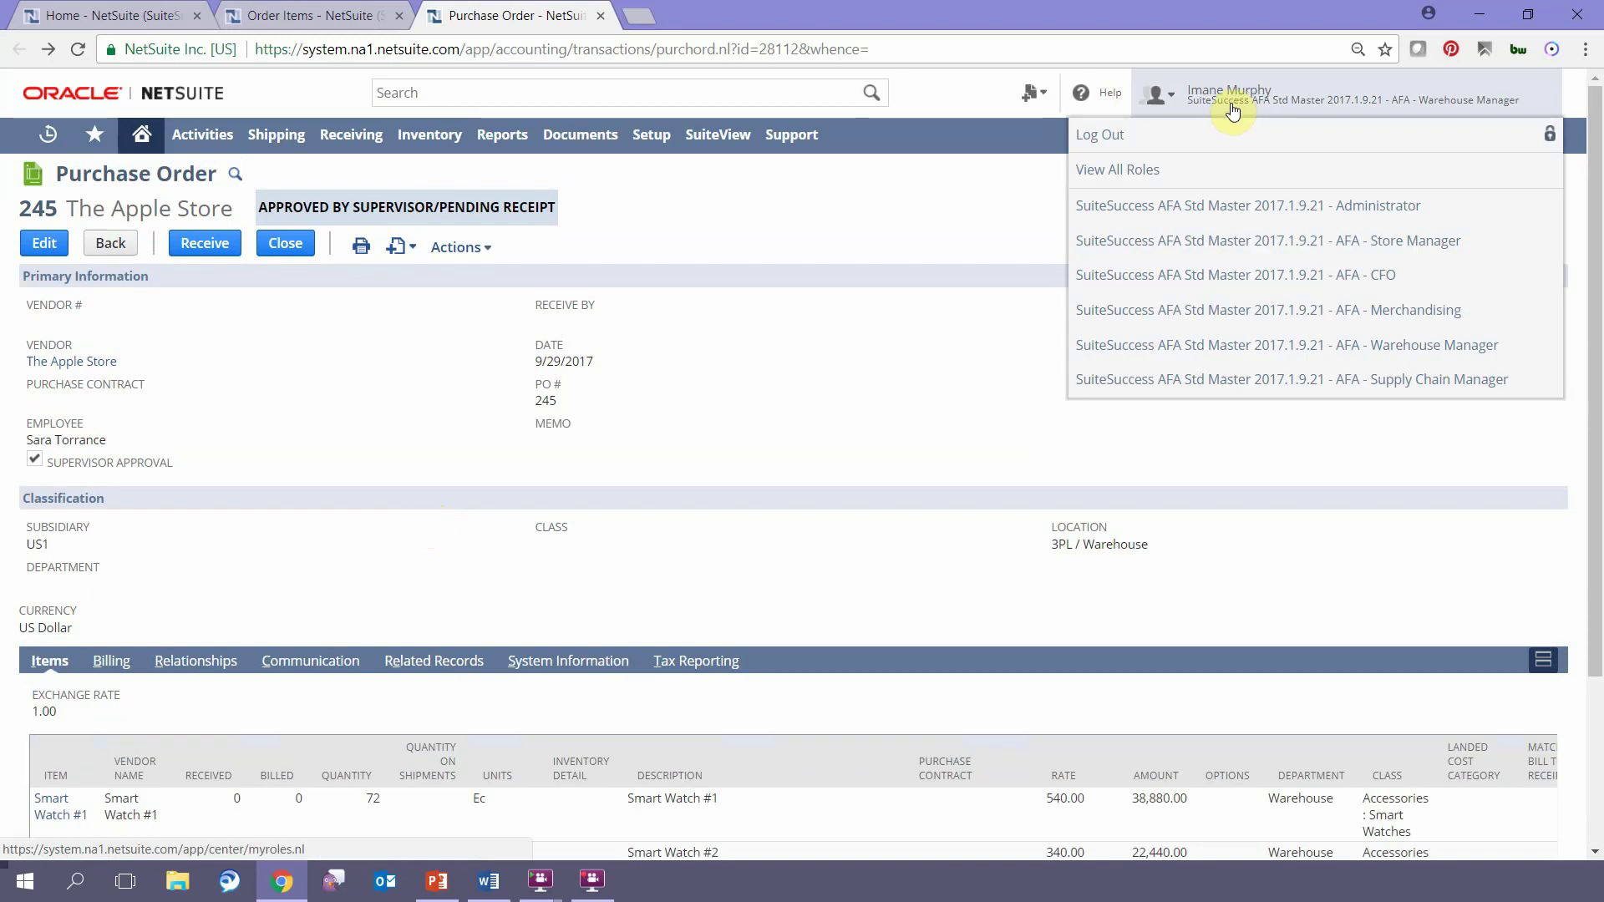
# Step: Switch to the AFA - Warehouse Manager role and scroll through its Home dashboard KPIs
pyautogui.click(1211, 342)
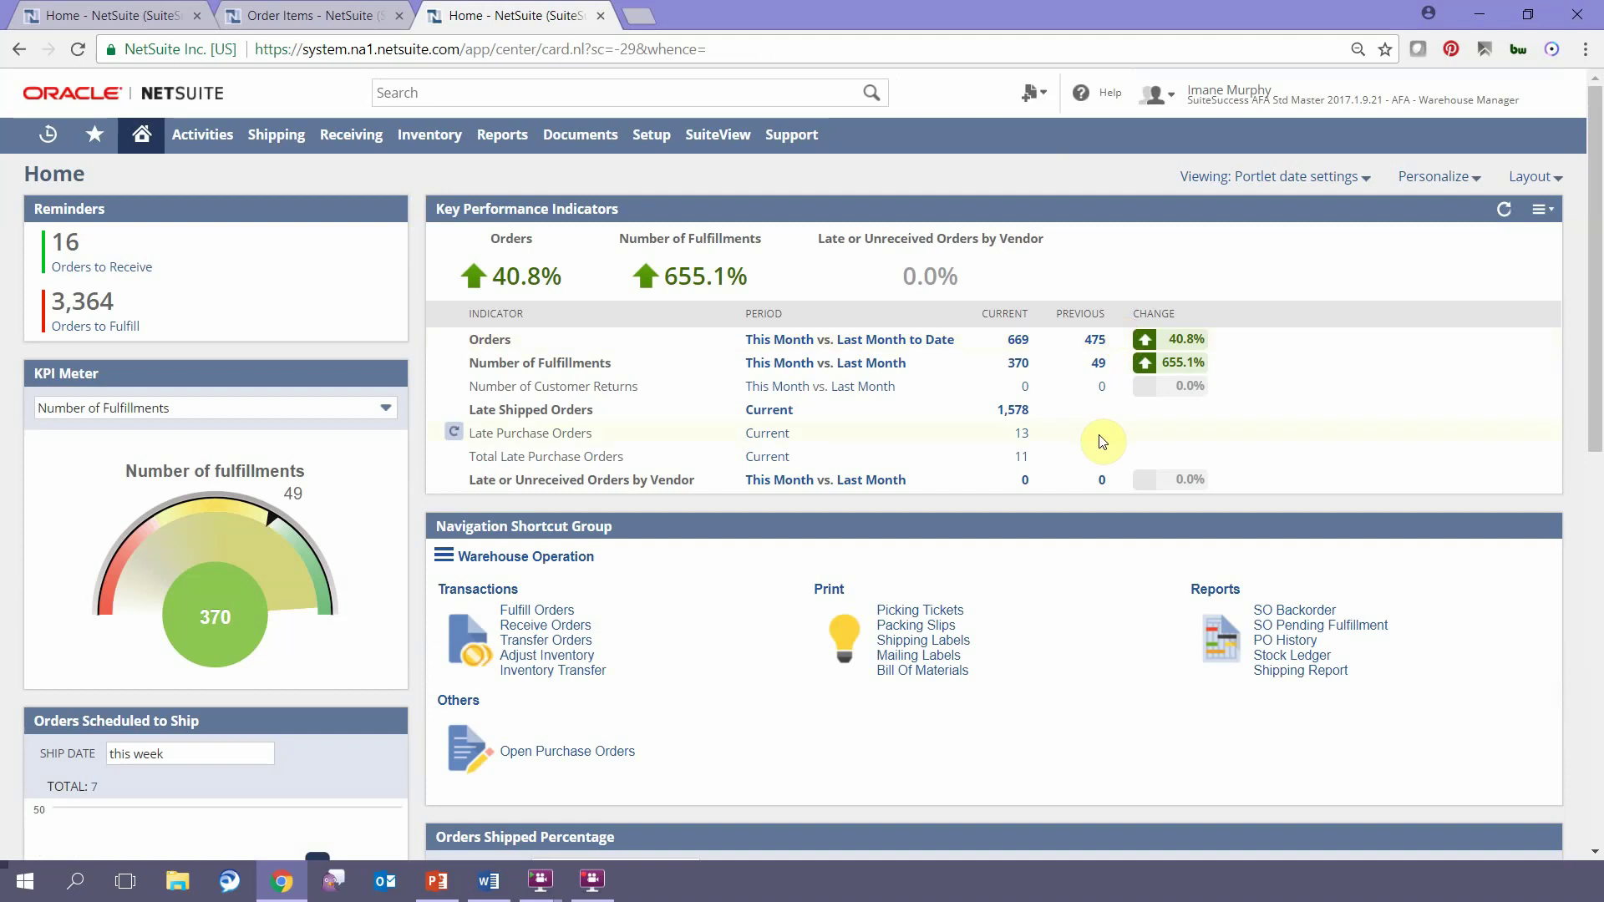
pyautogui.scroll(-1, 1103, 430)
pyautogui.scroll(-5, 1098, 434)
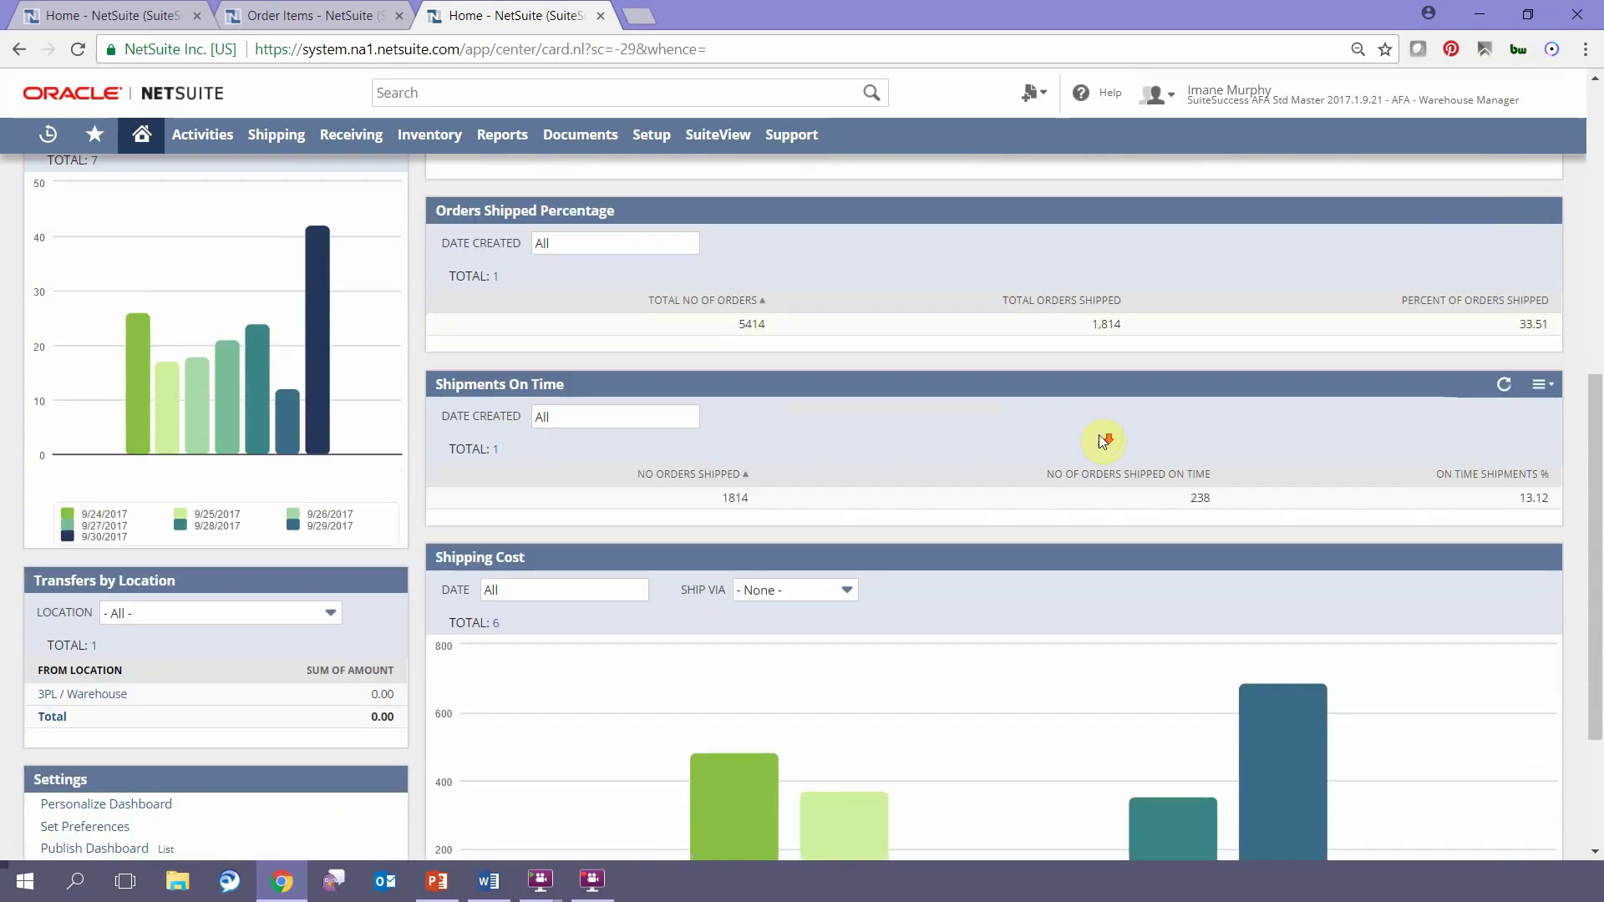
pyautogui.scroll(6, 1099, 434)
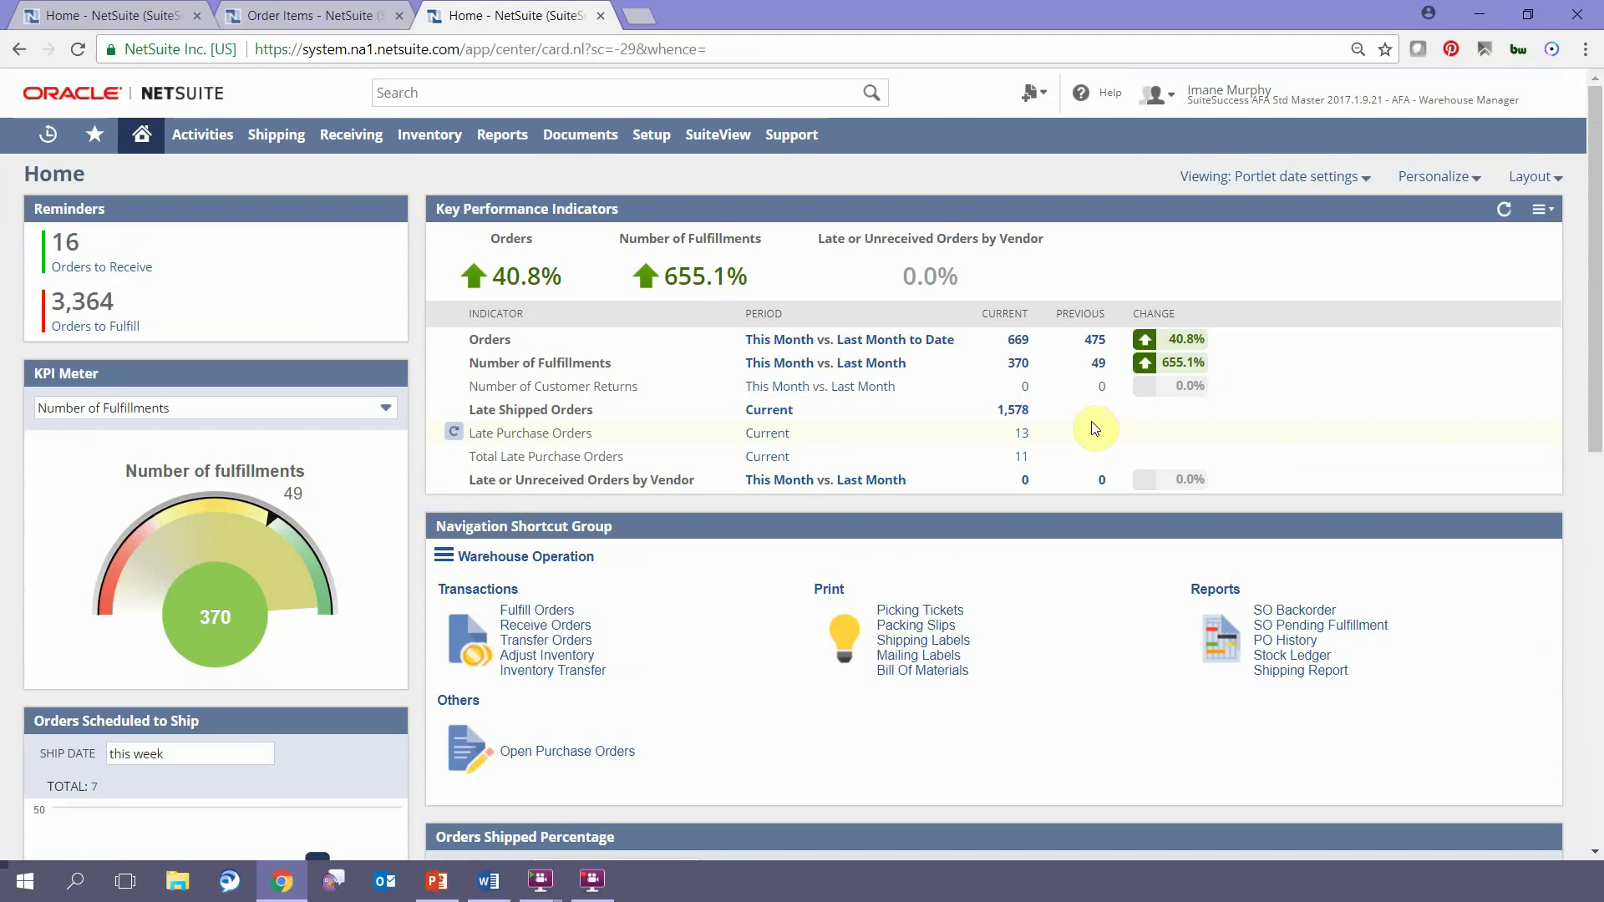
# Step: Filter Orders to Fulfill to Transfer Order and open the 10/8/2017 Transfer Order 3
pyautogui.click(123, 331)
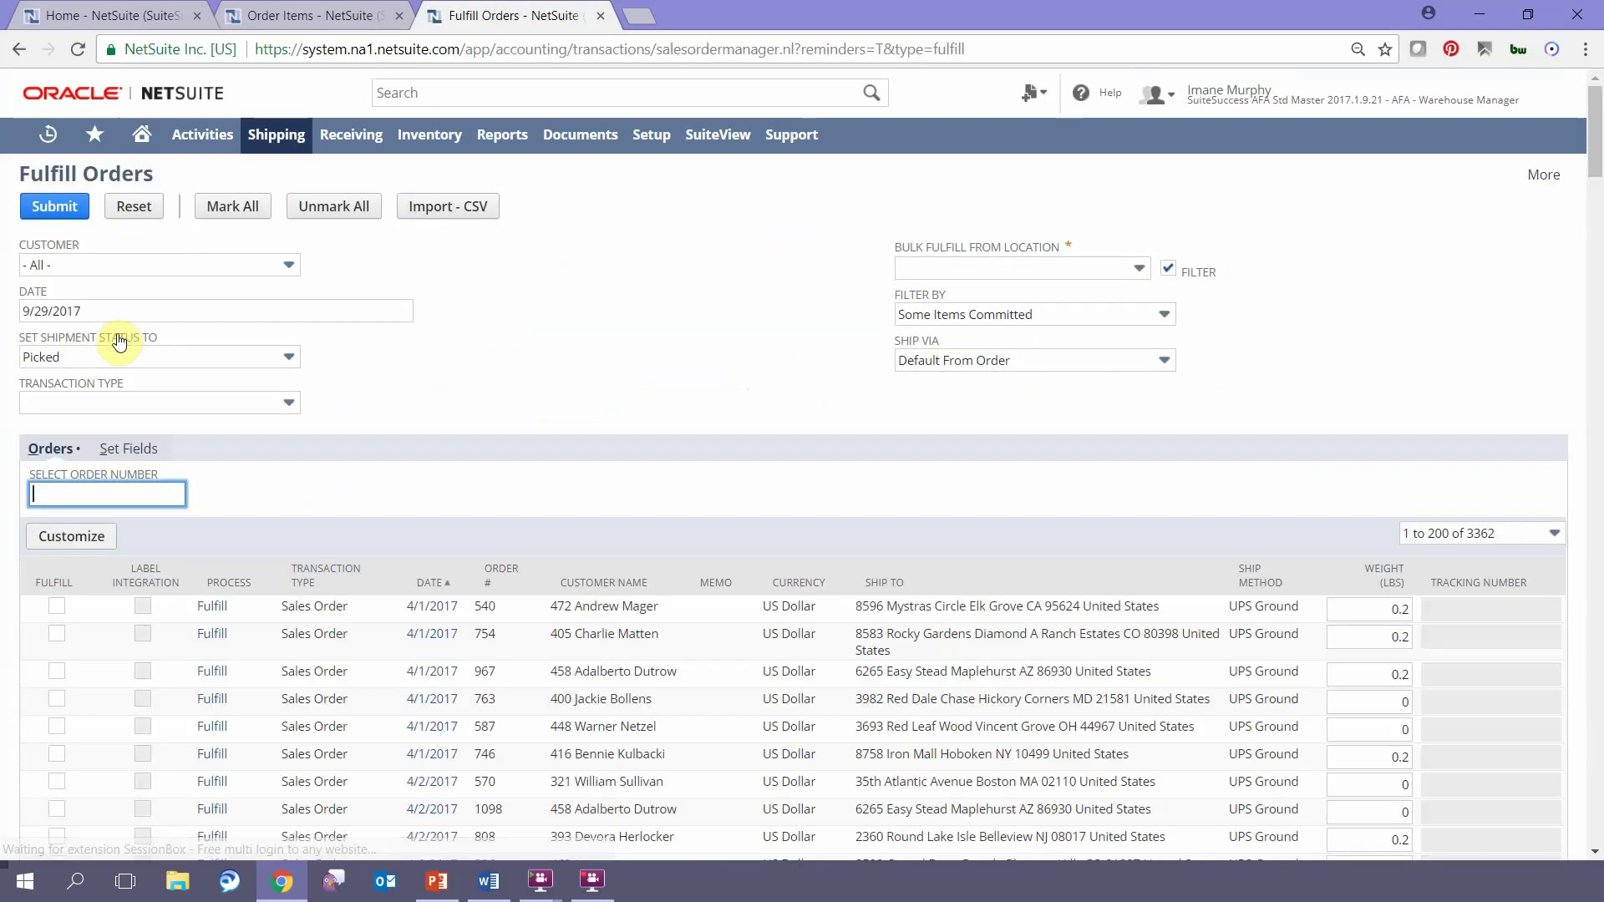
pyautogui.click(115, 405)
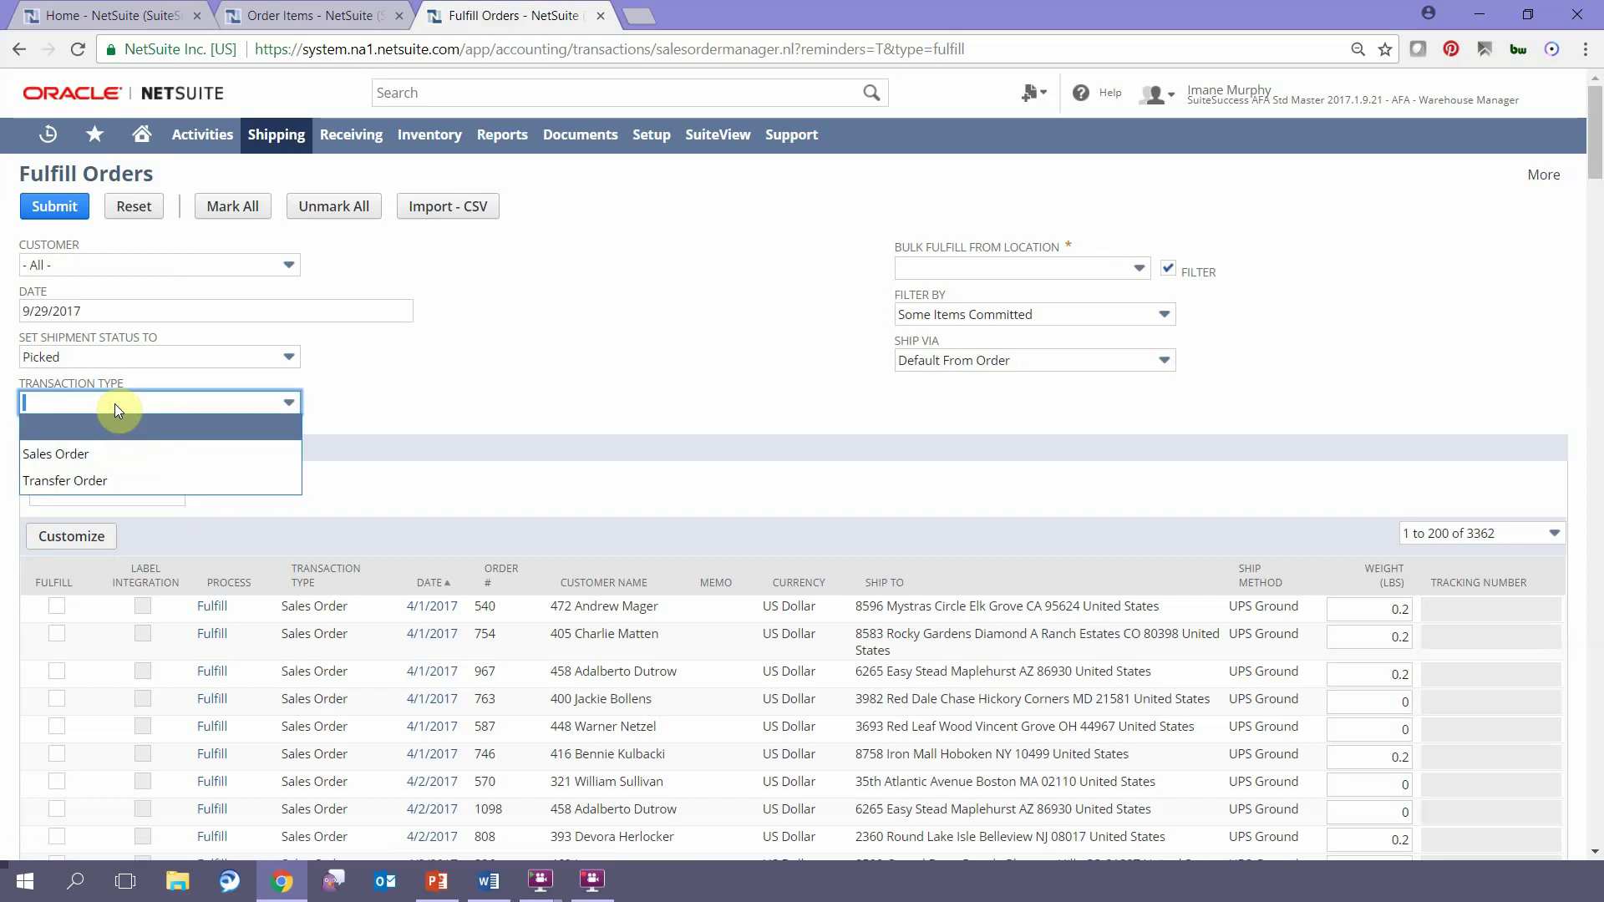
pyautogui.click(84, 481)
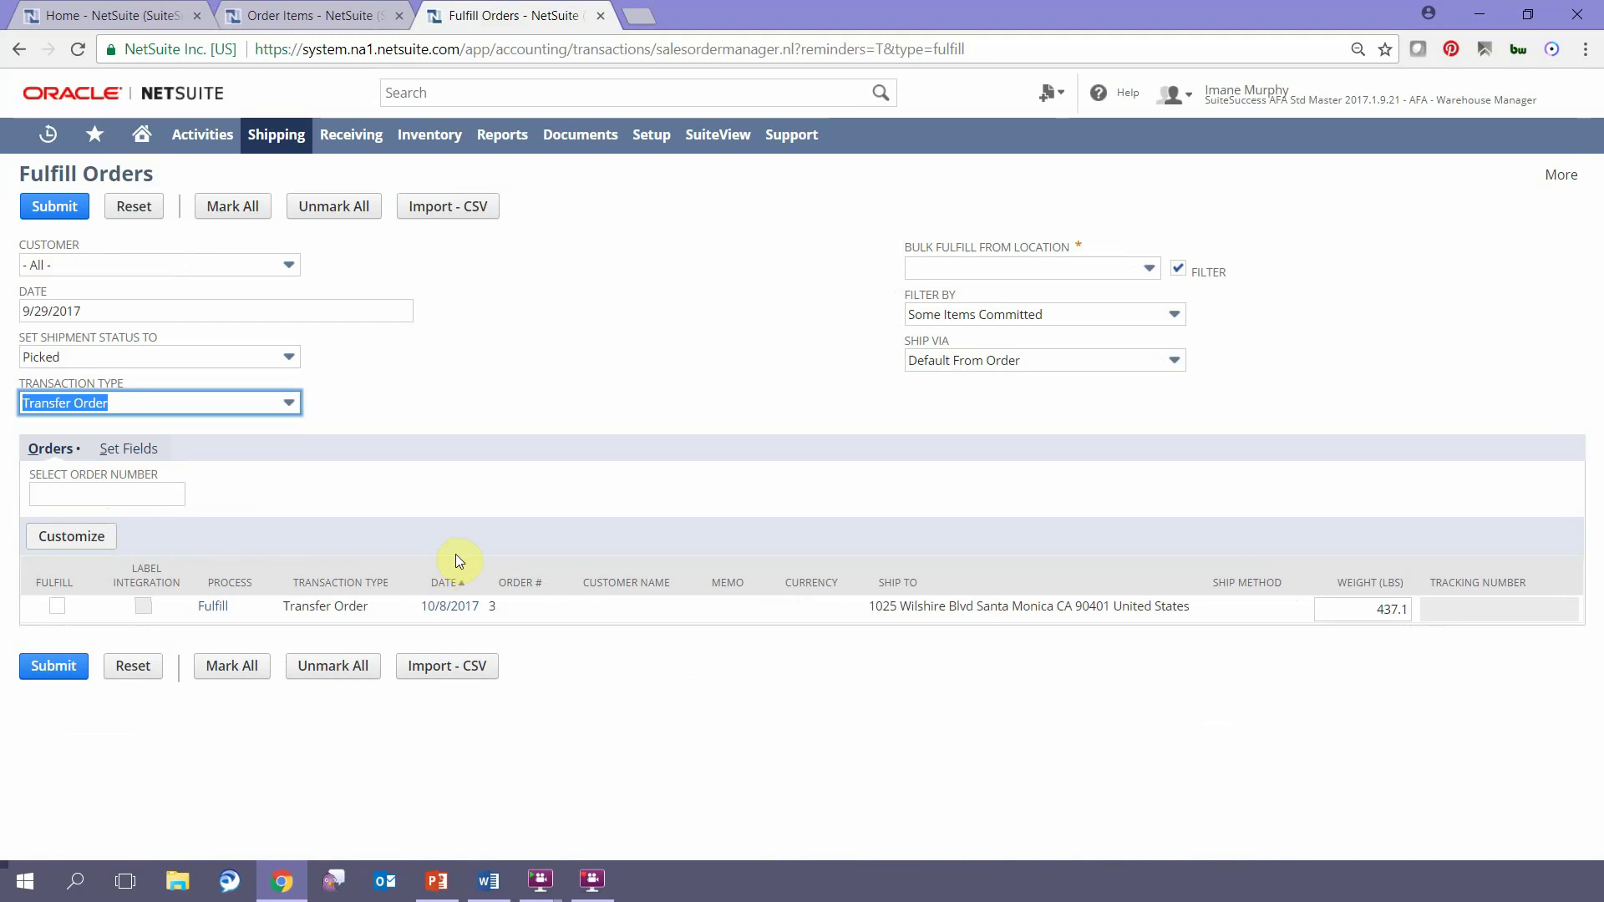
pyautogui.click(456, 605)
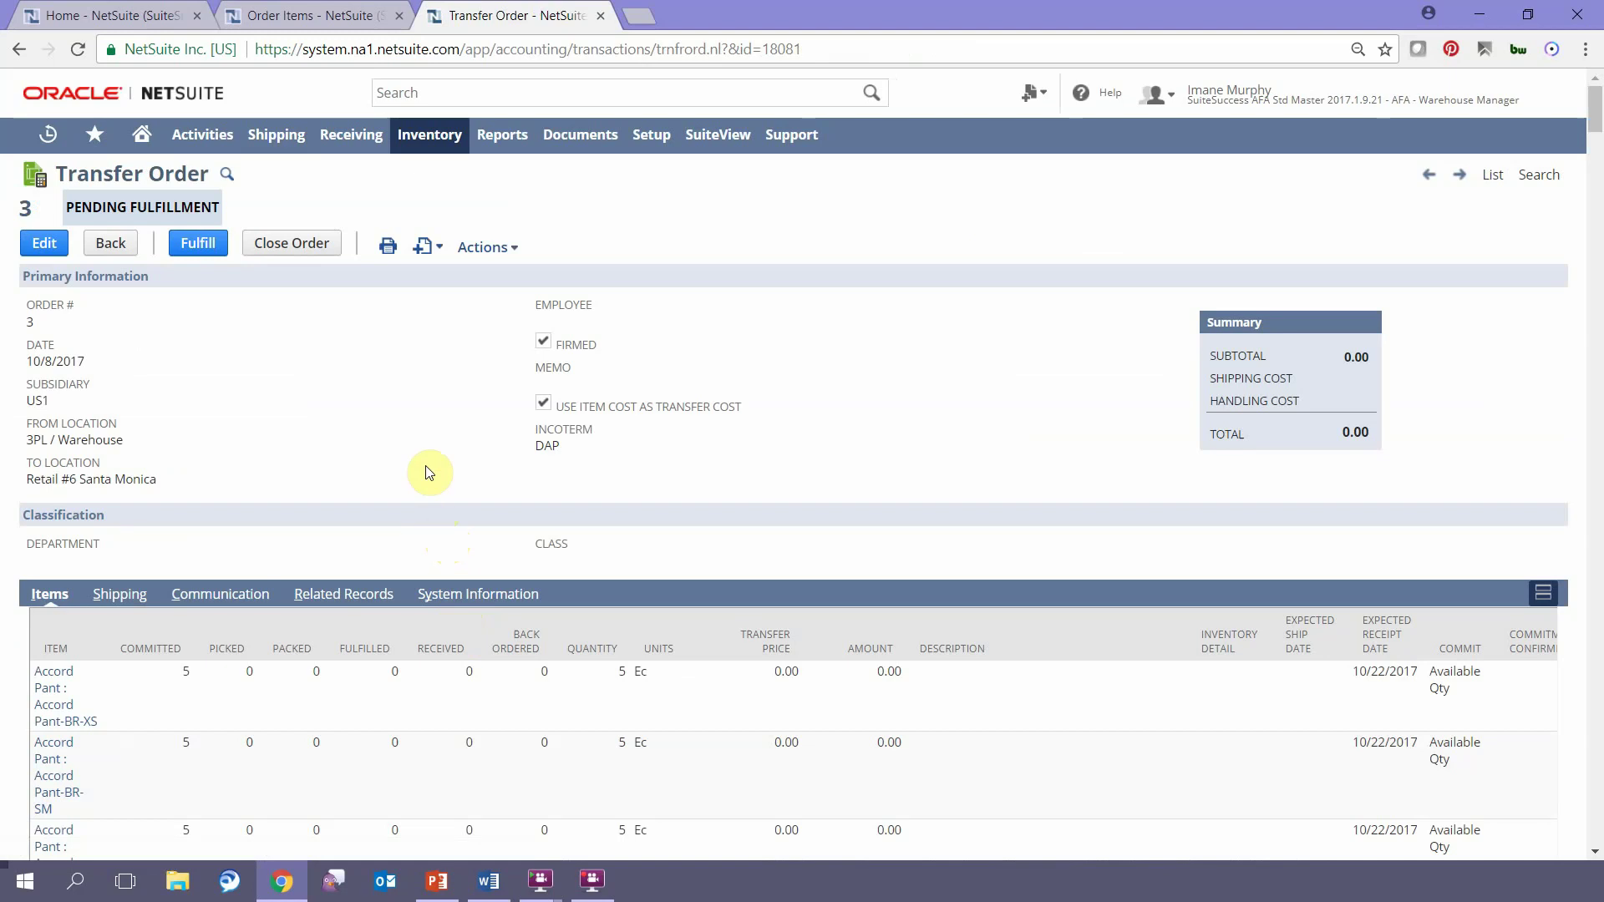
pyautogui.scroll(-9, 428, 474)
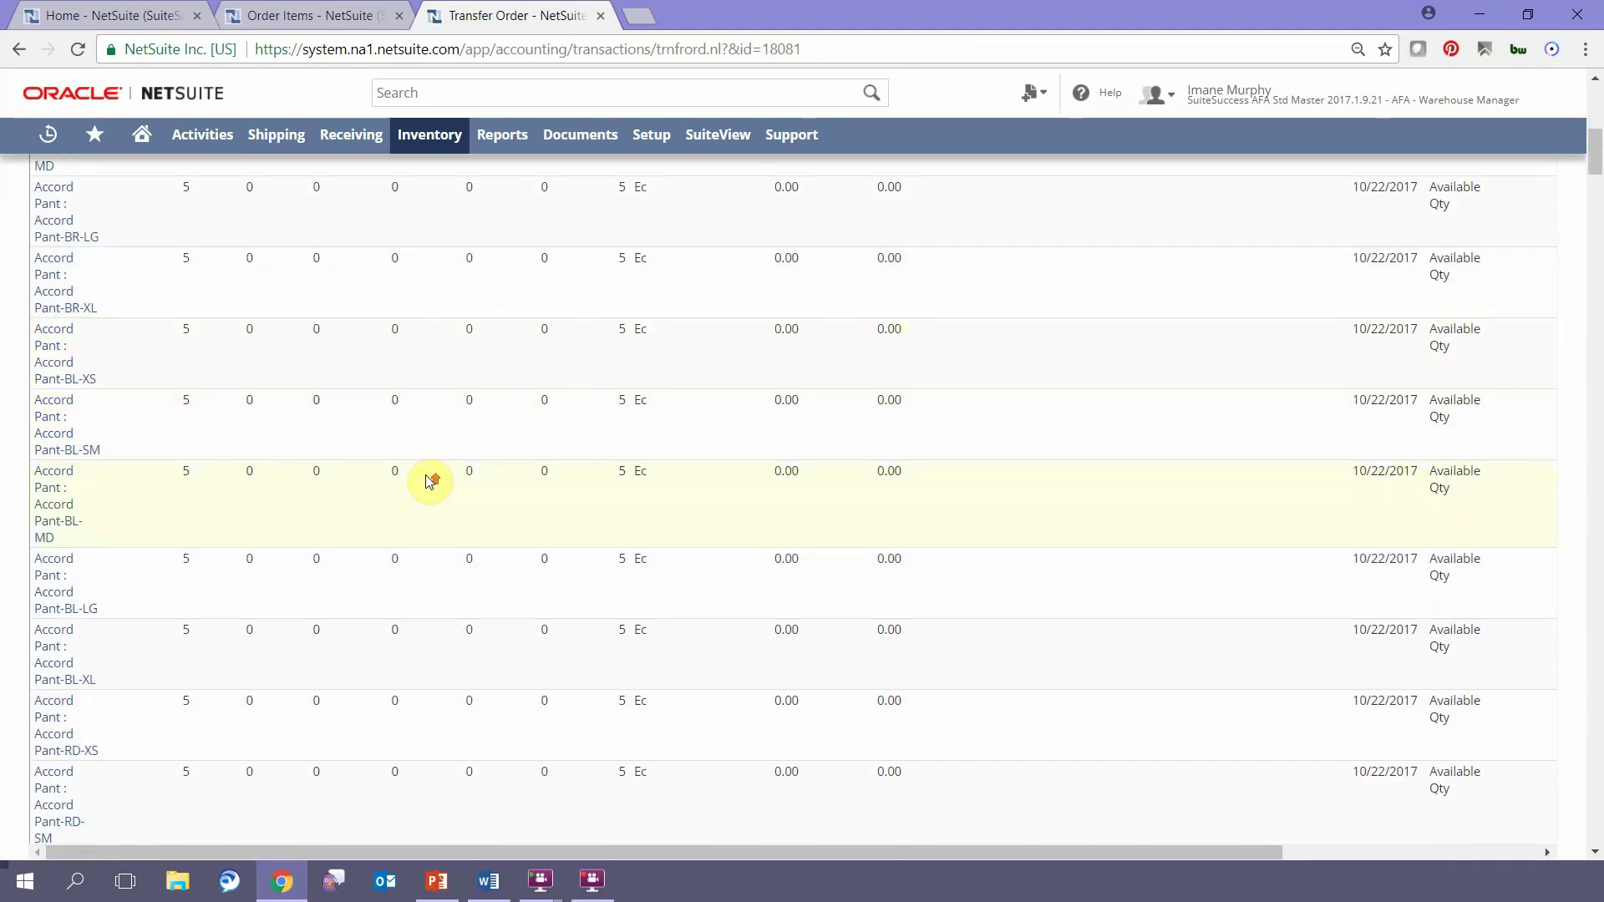
pyautogui.scroll(9, 428, 478)
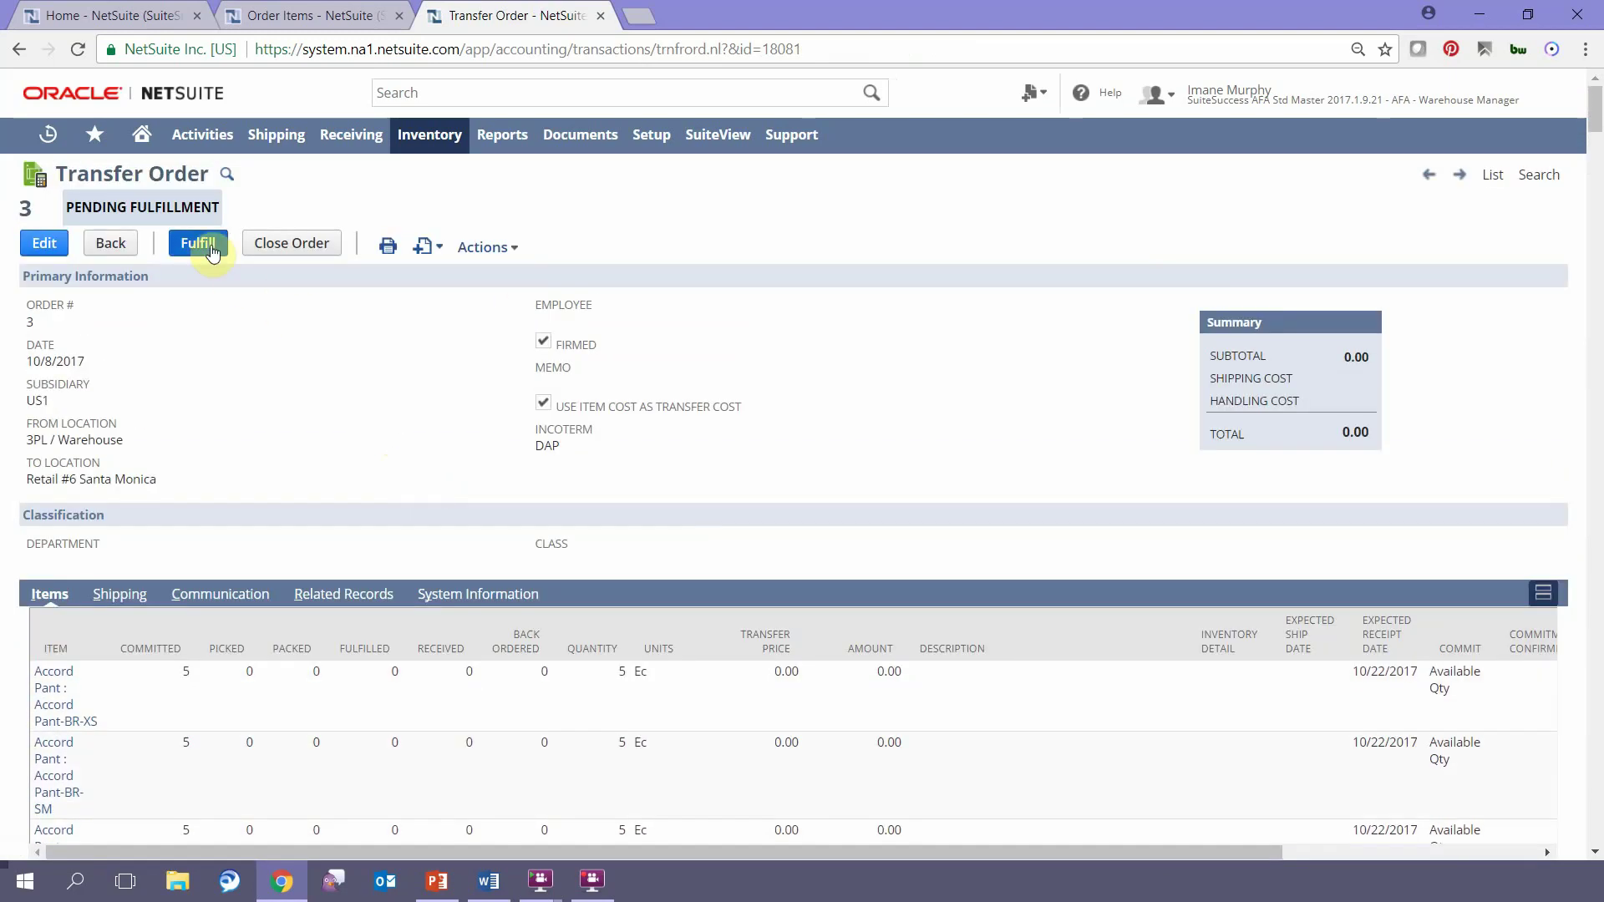
# Step: Fulfill Transfer Order 3 with status changed from Picked to Shipped, and Save & Print
pyautogui.click(201, 244)
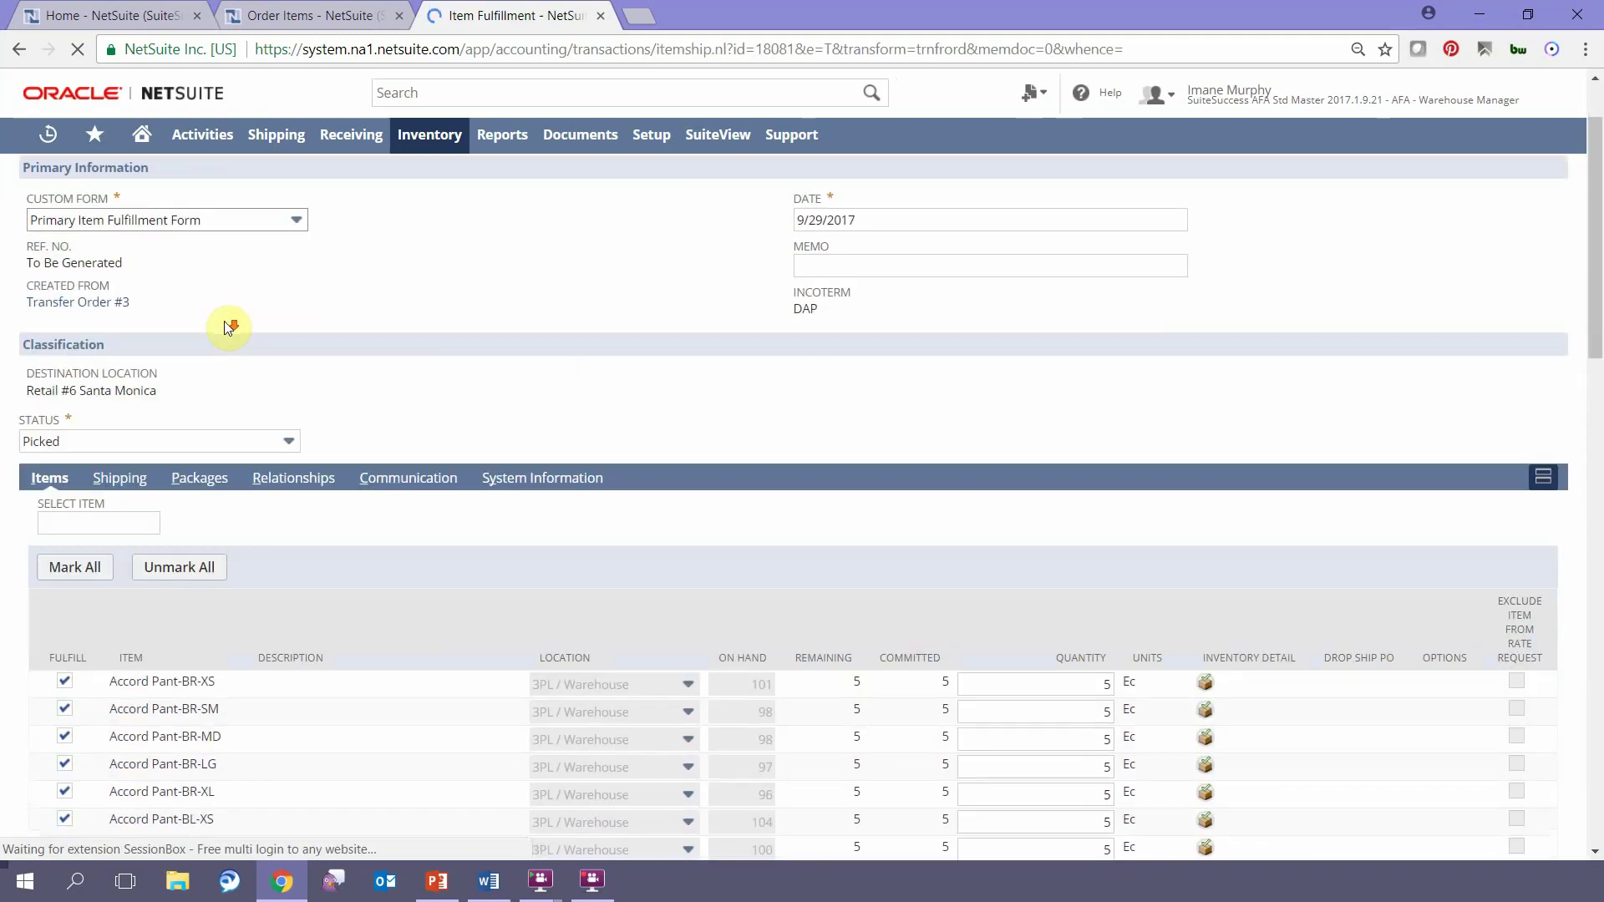
pyautogui.scroll(-3, 222, 326)
pyautogui.click(218, 336)
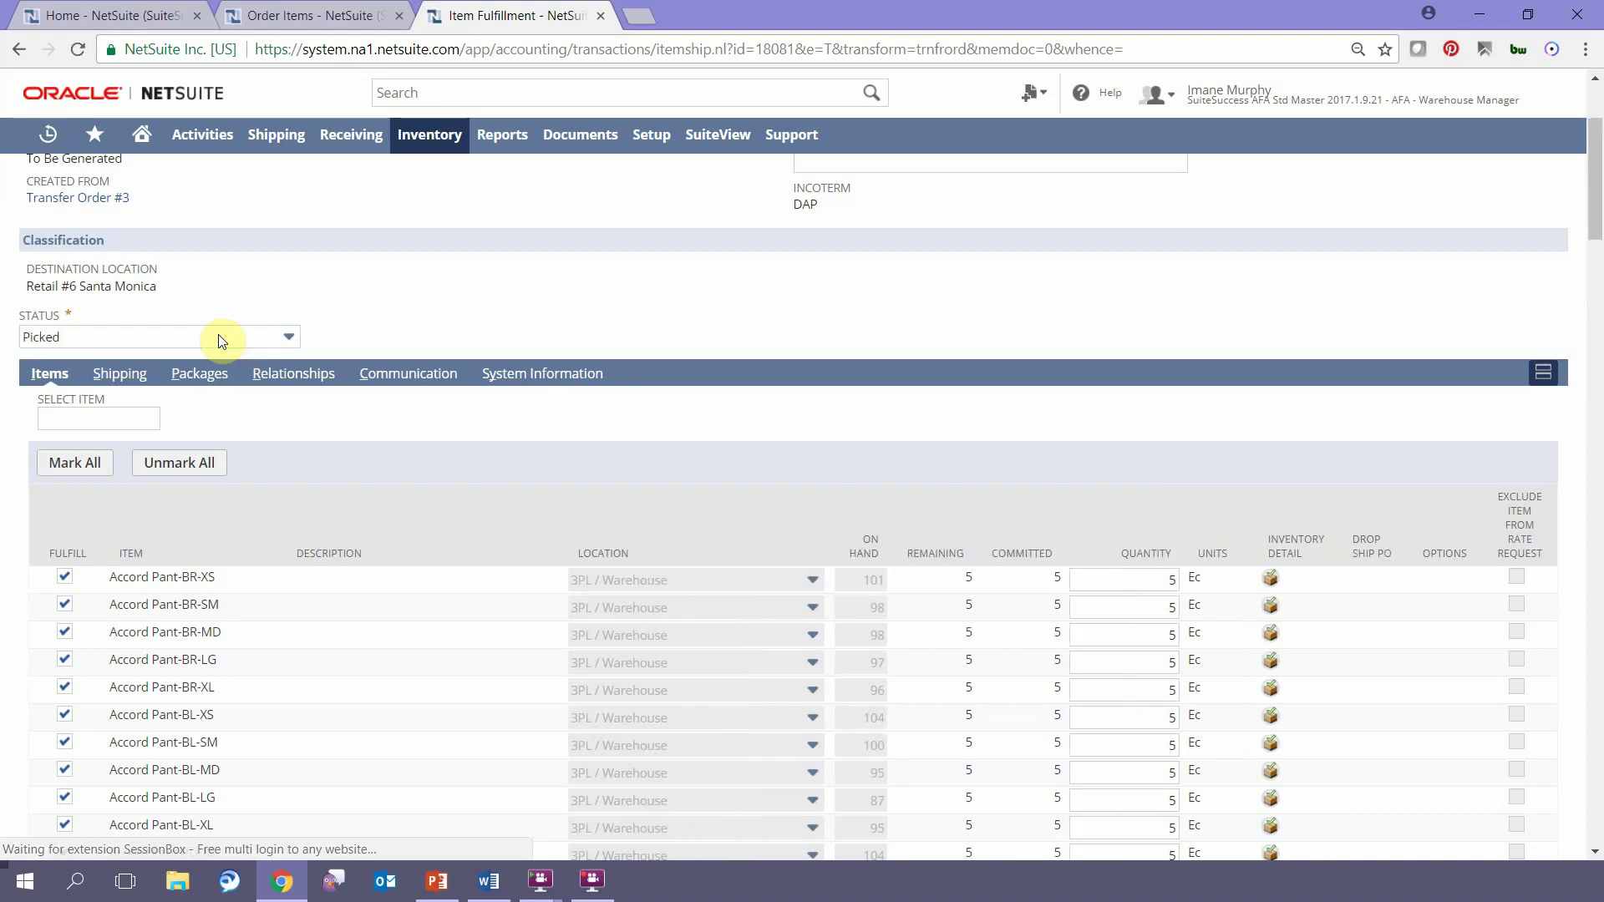
pyautogui.click(218, 336)
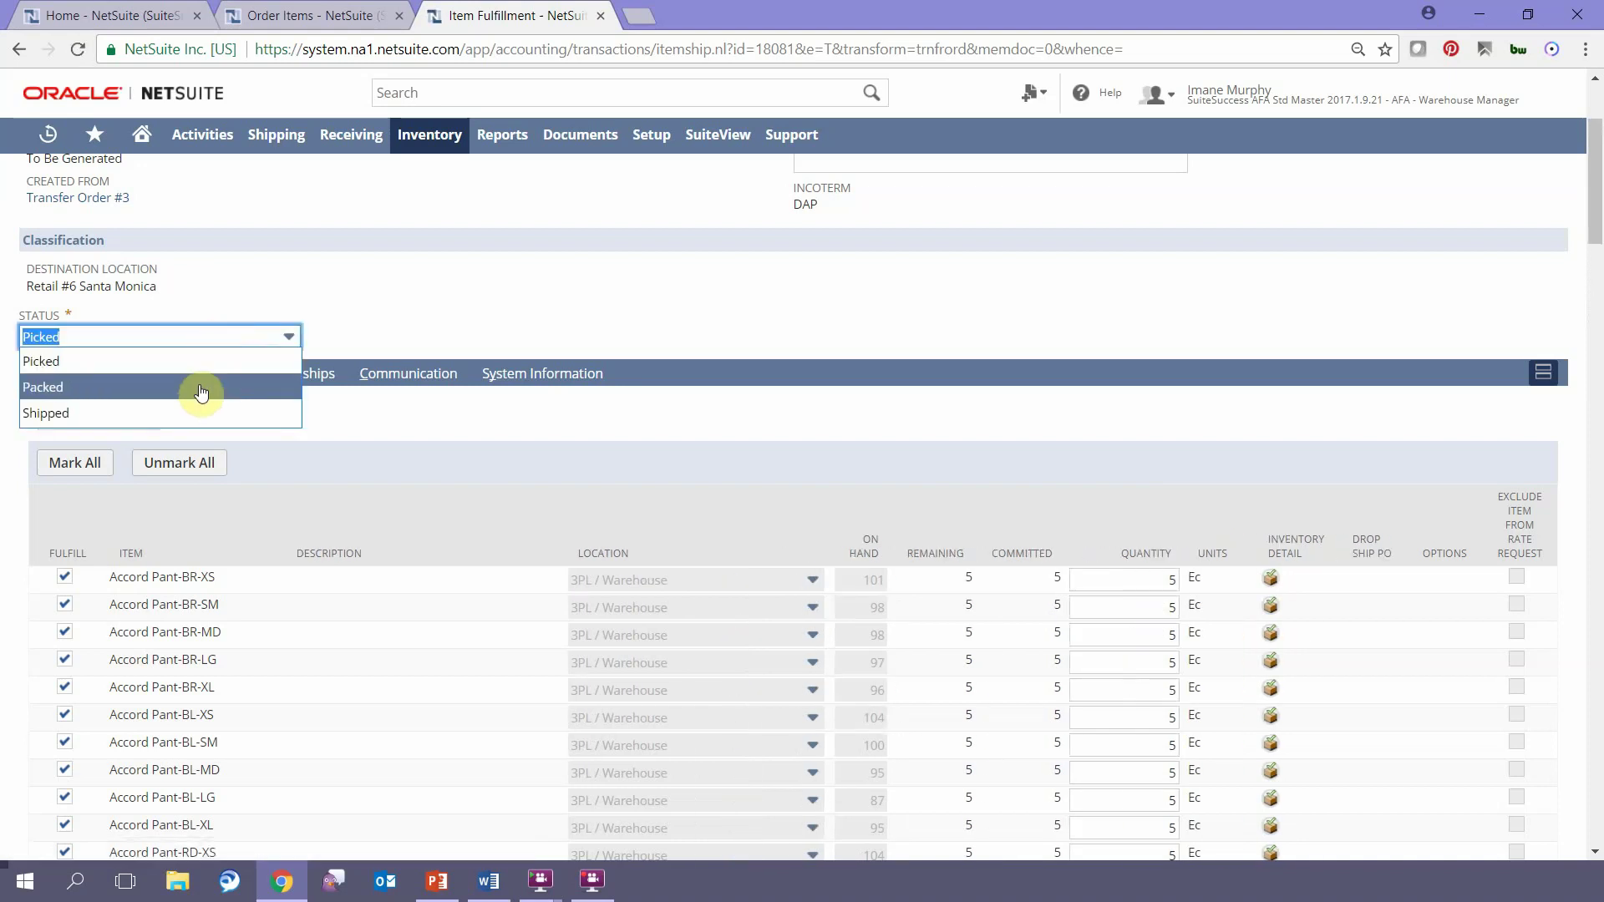
pyautogui.click(190, 415)
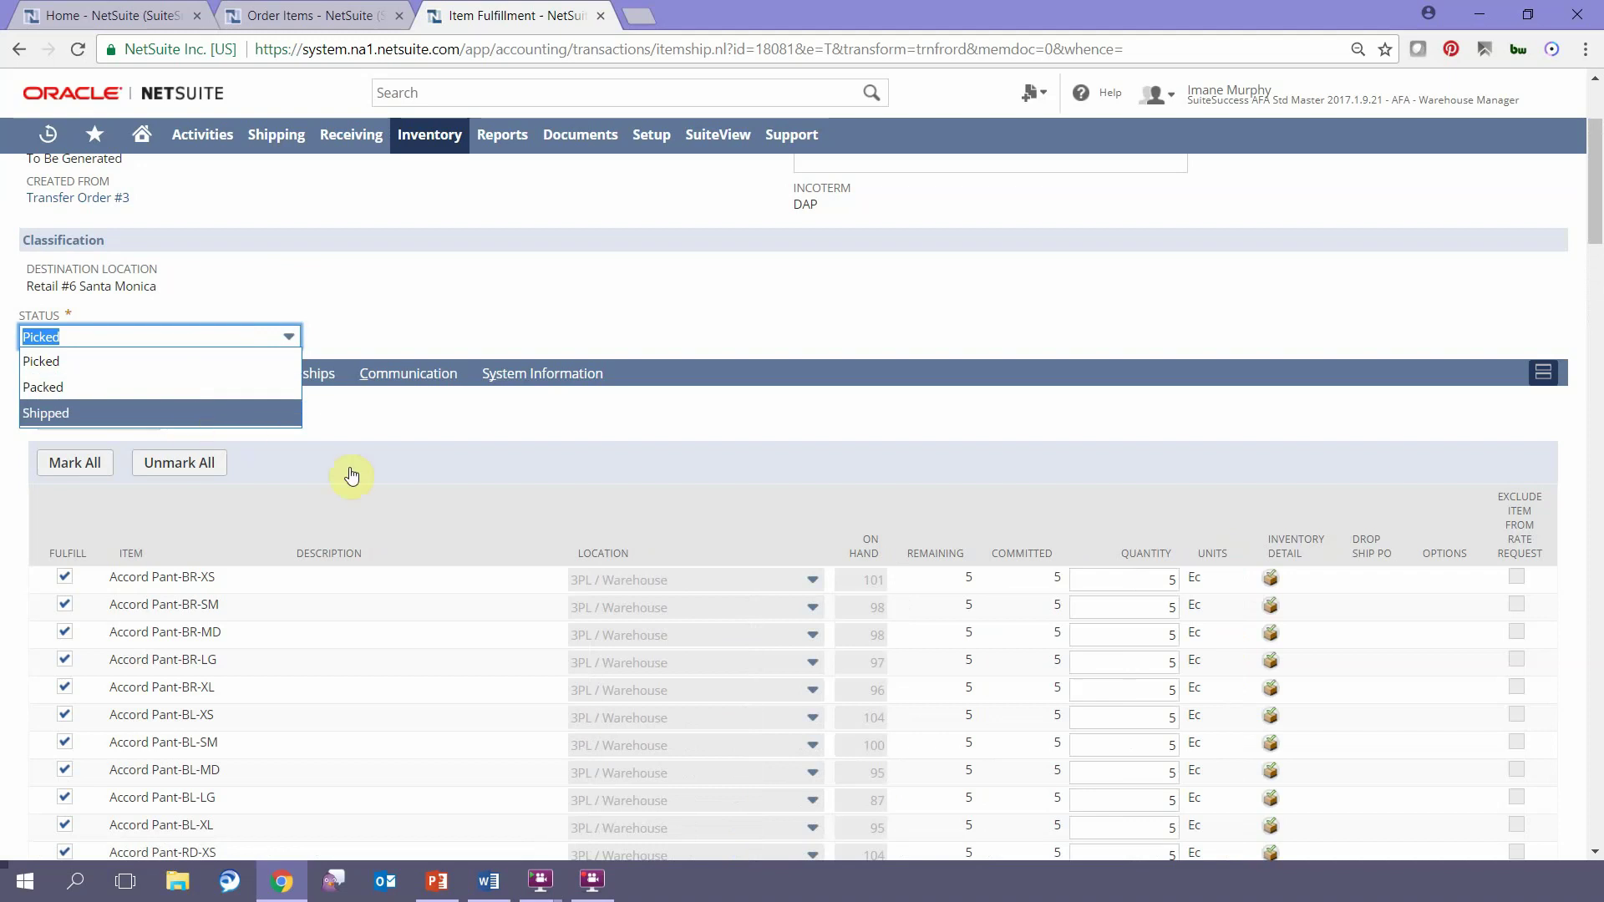
pyautogui.scroll(3, 454, 487)
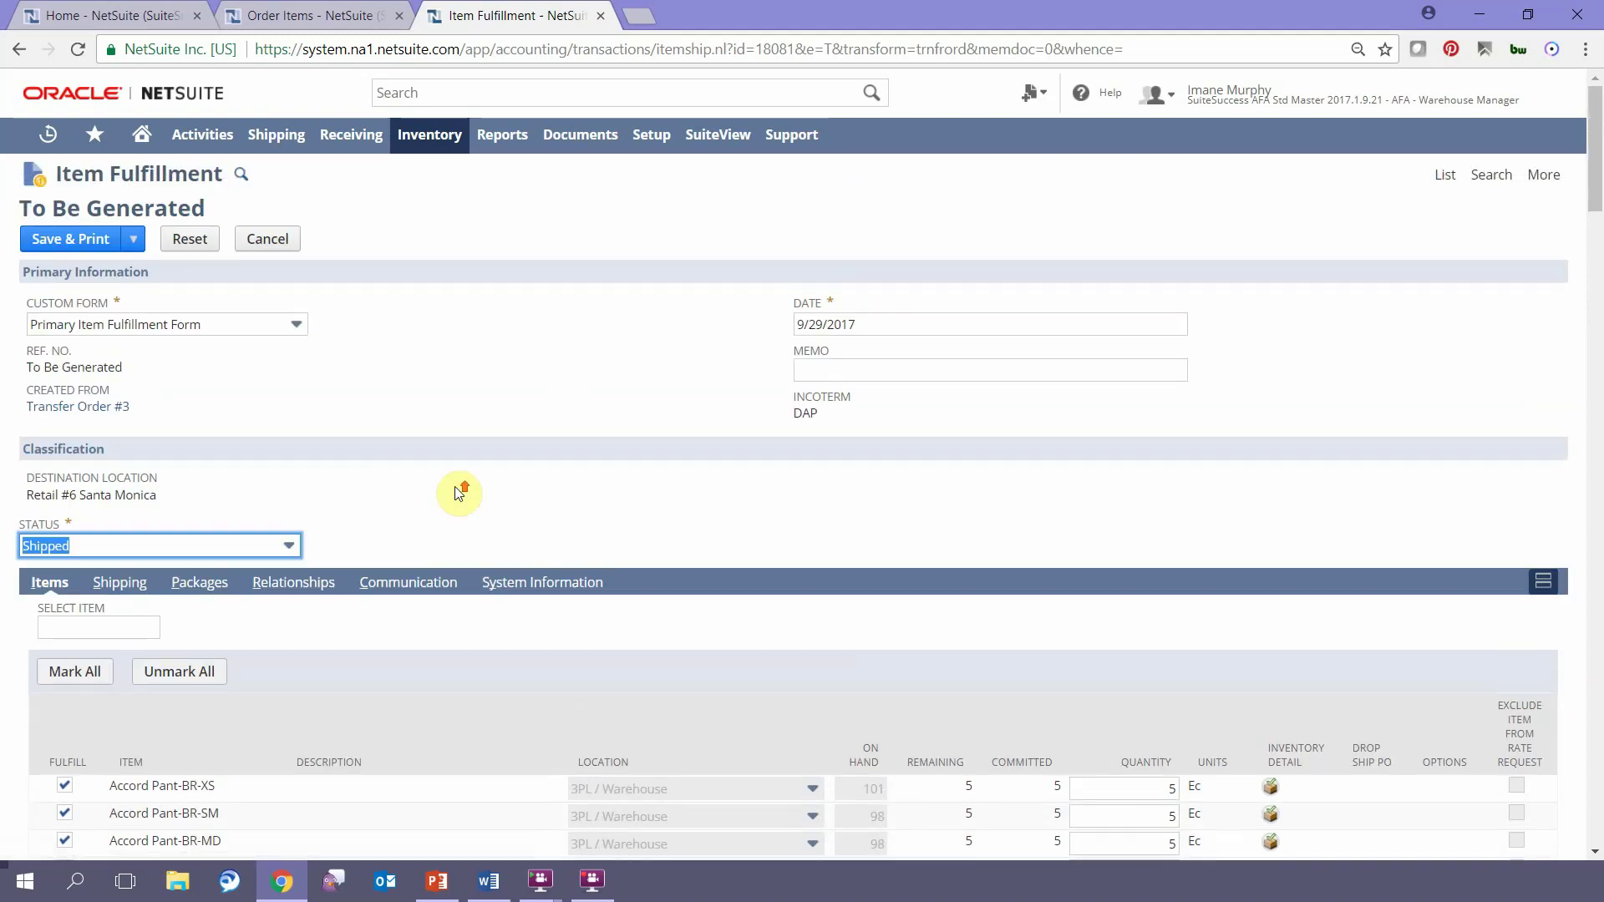
pyautogui.click(71, 241)
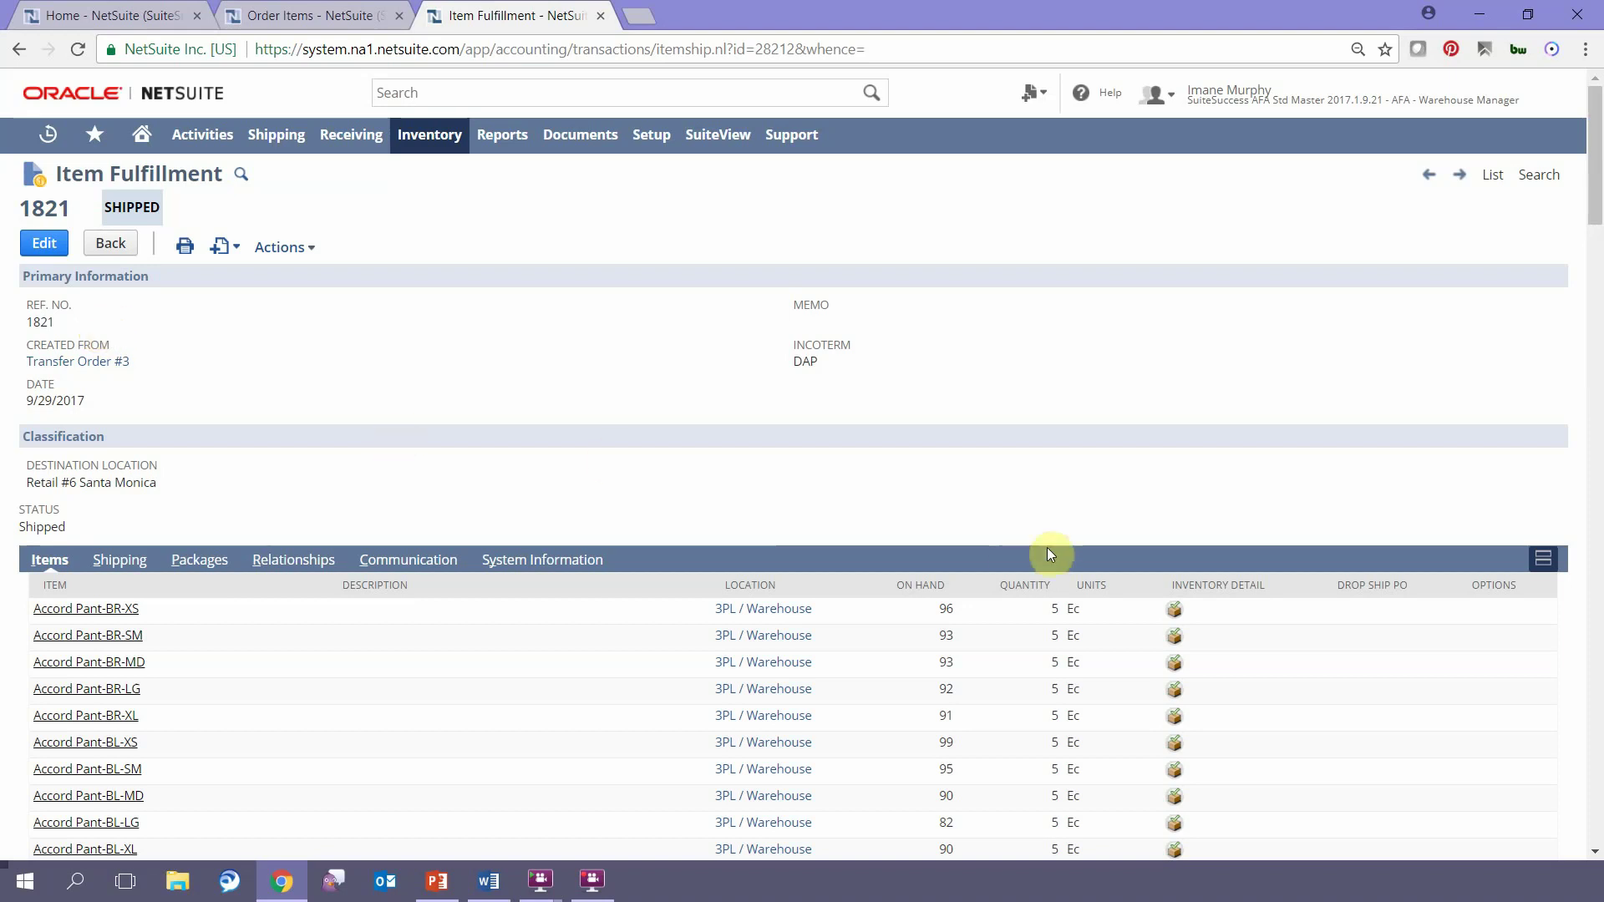
# Step: Switch to the AFA - CFO role and open item fulfillment 1821 via global search
pyautogui.moveTo(1203, 104)
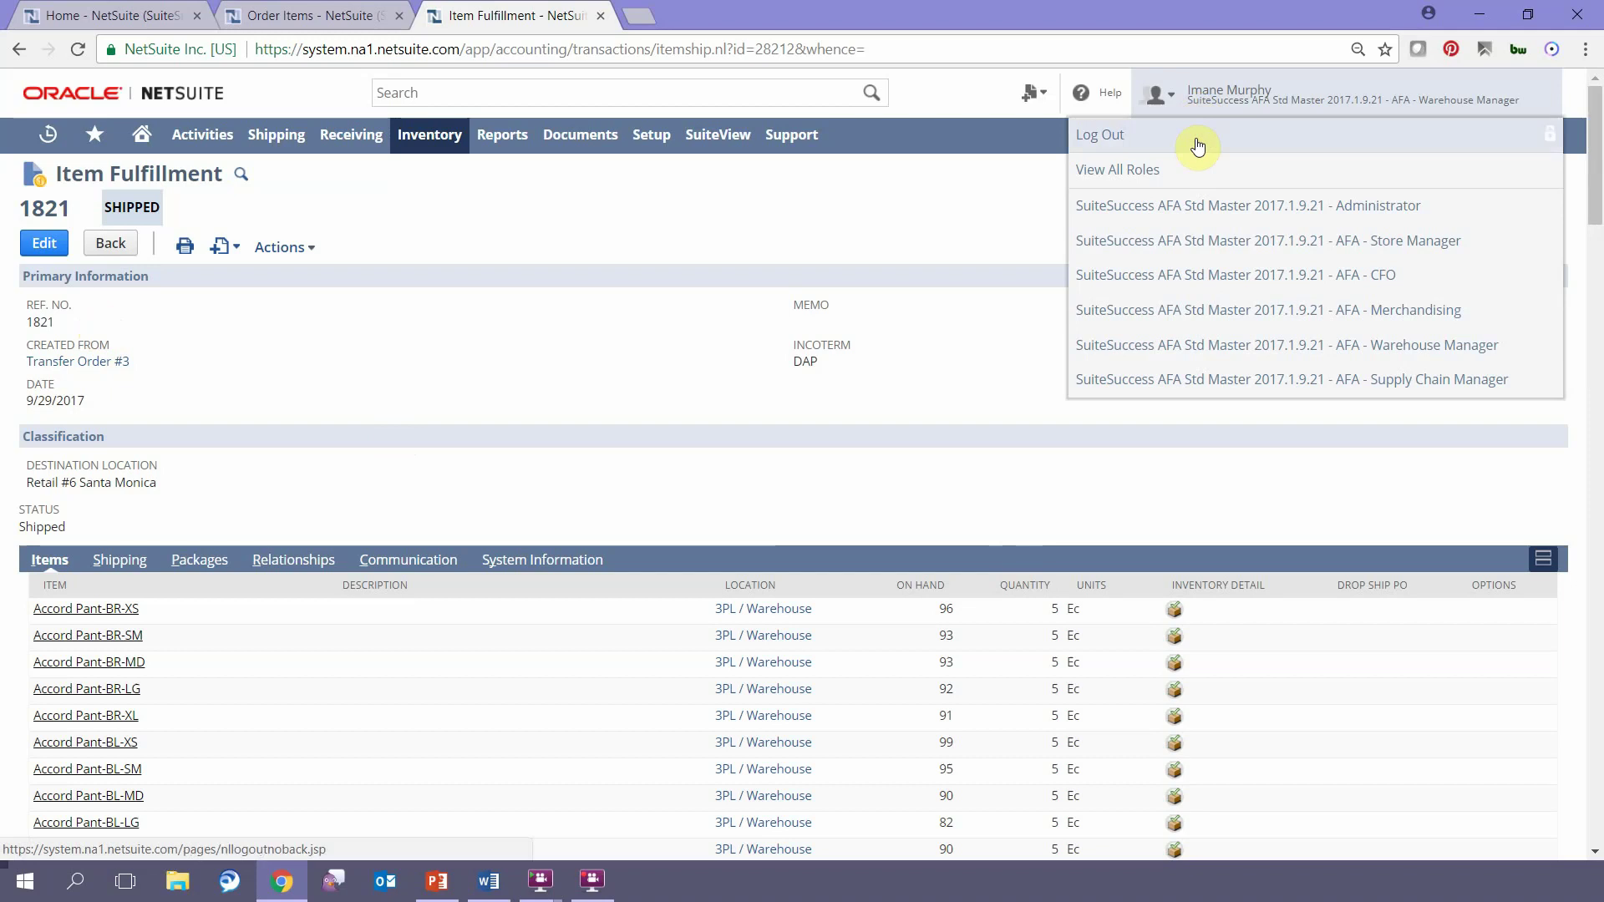
pyautogui.click(1193, 276)
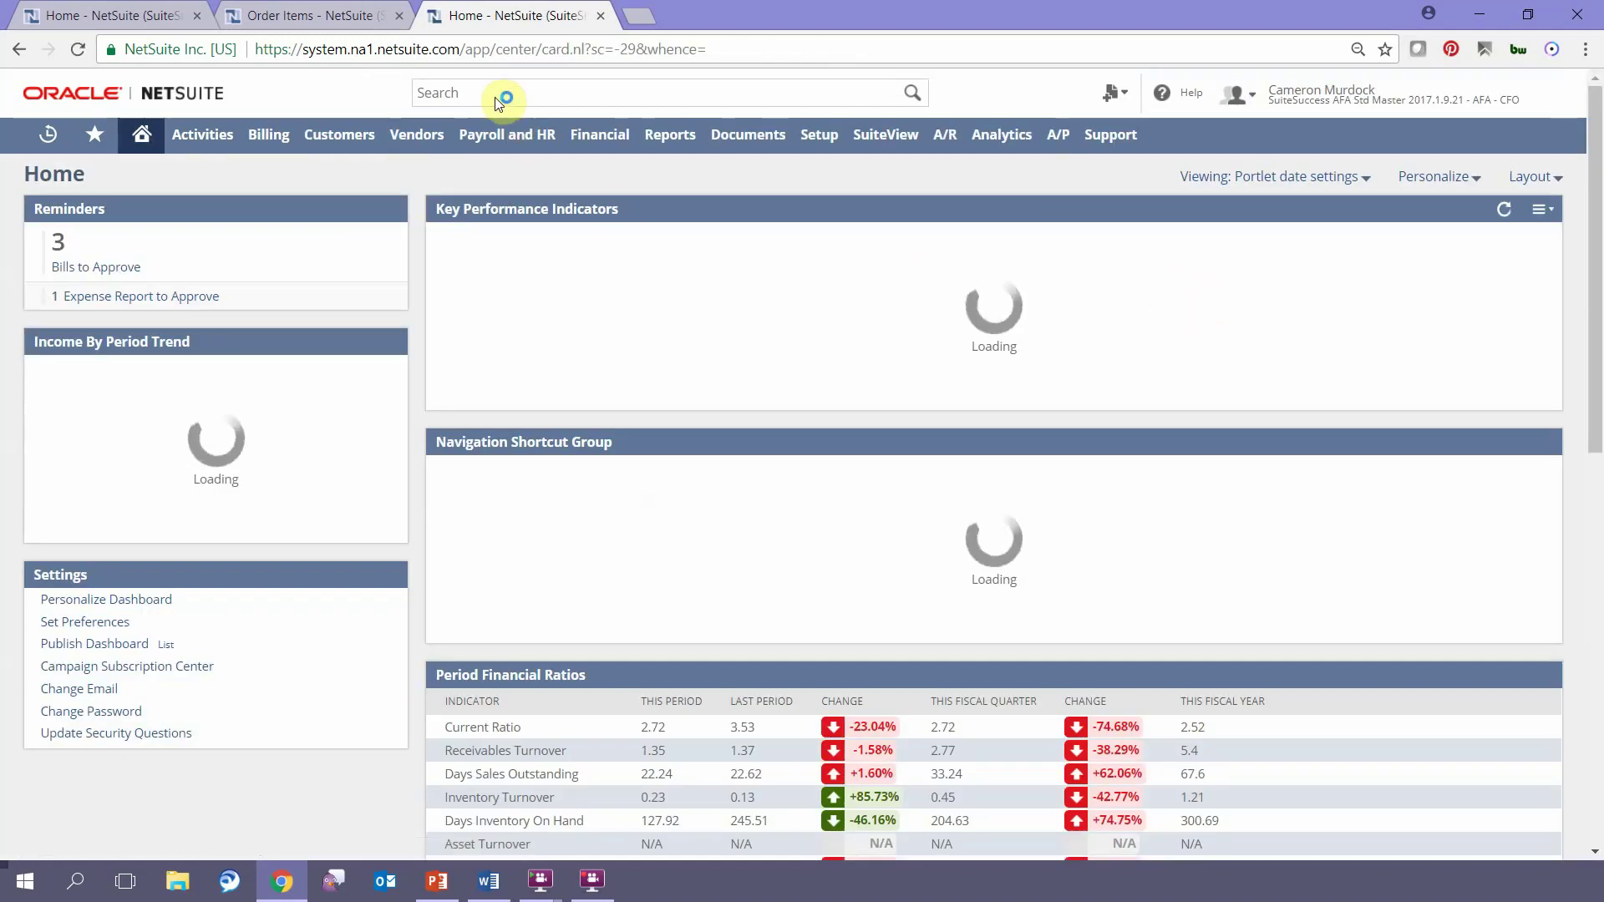
pyautogui.click(497, 99)
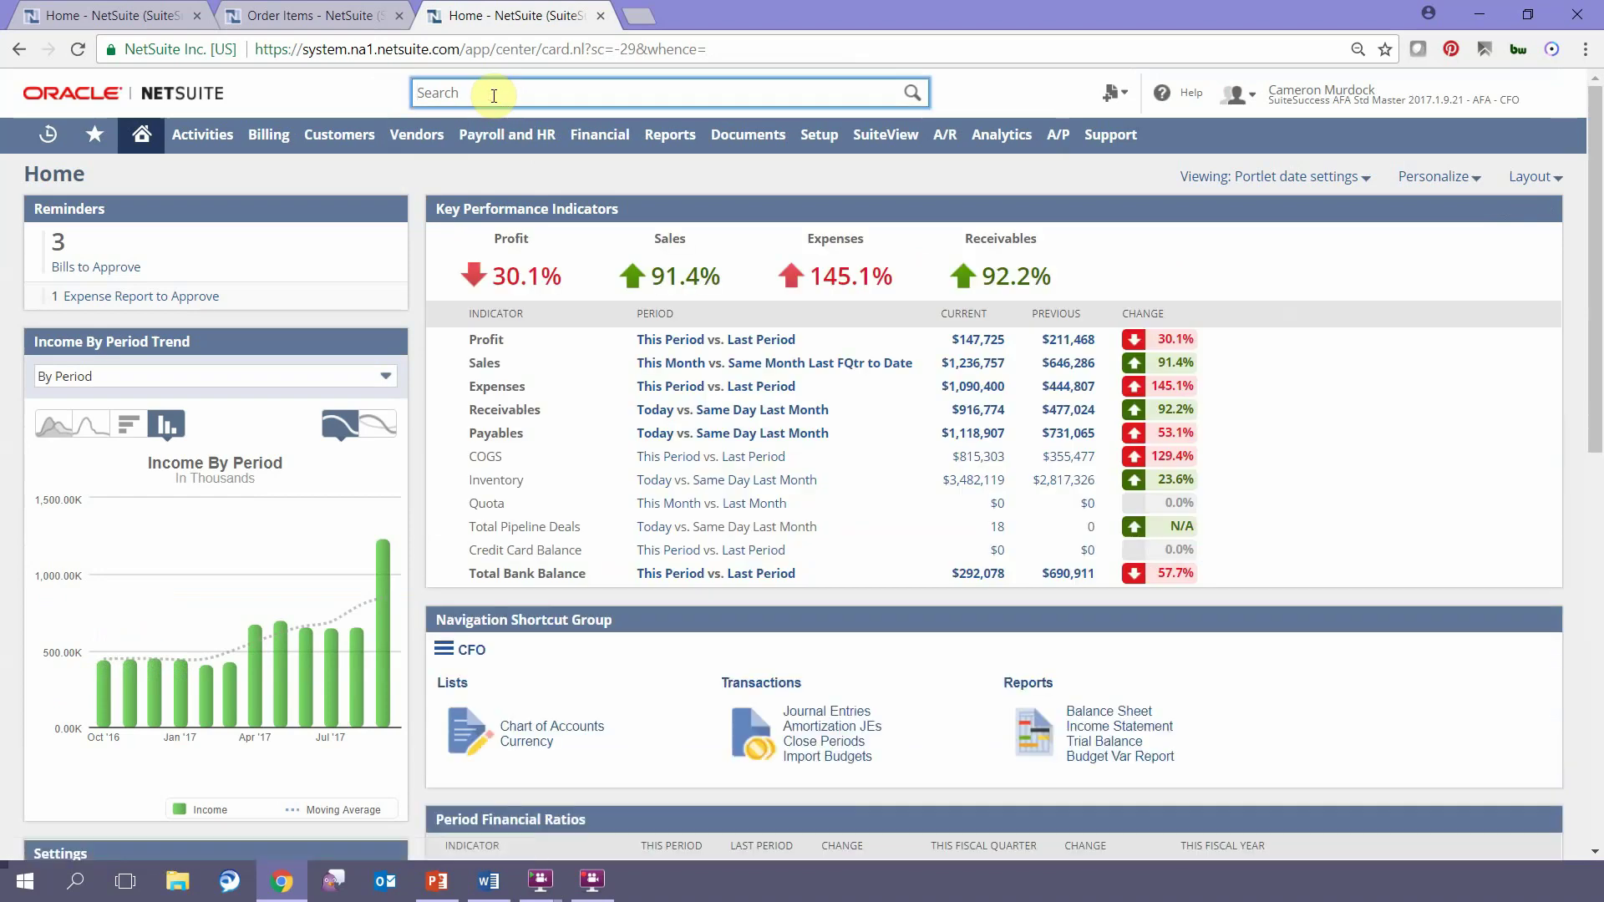
pyautogui.write('1821')
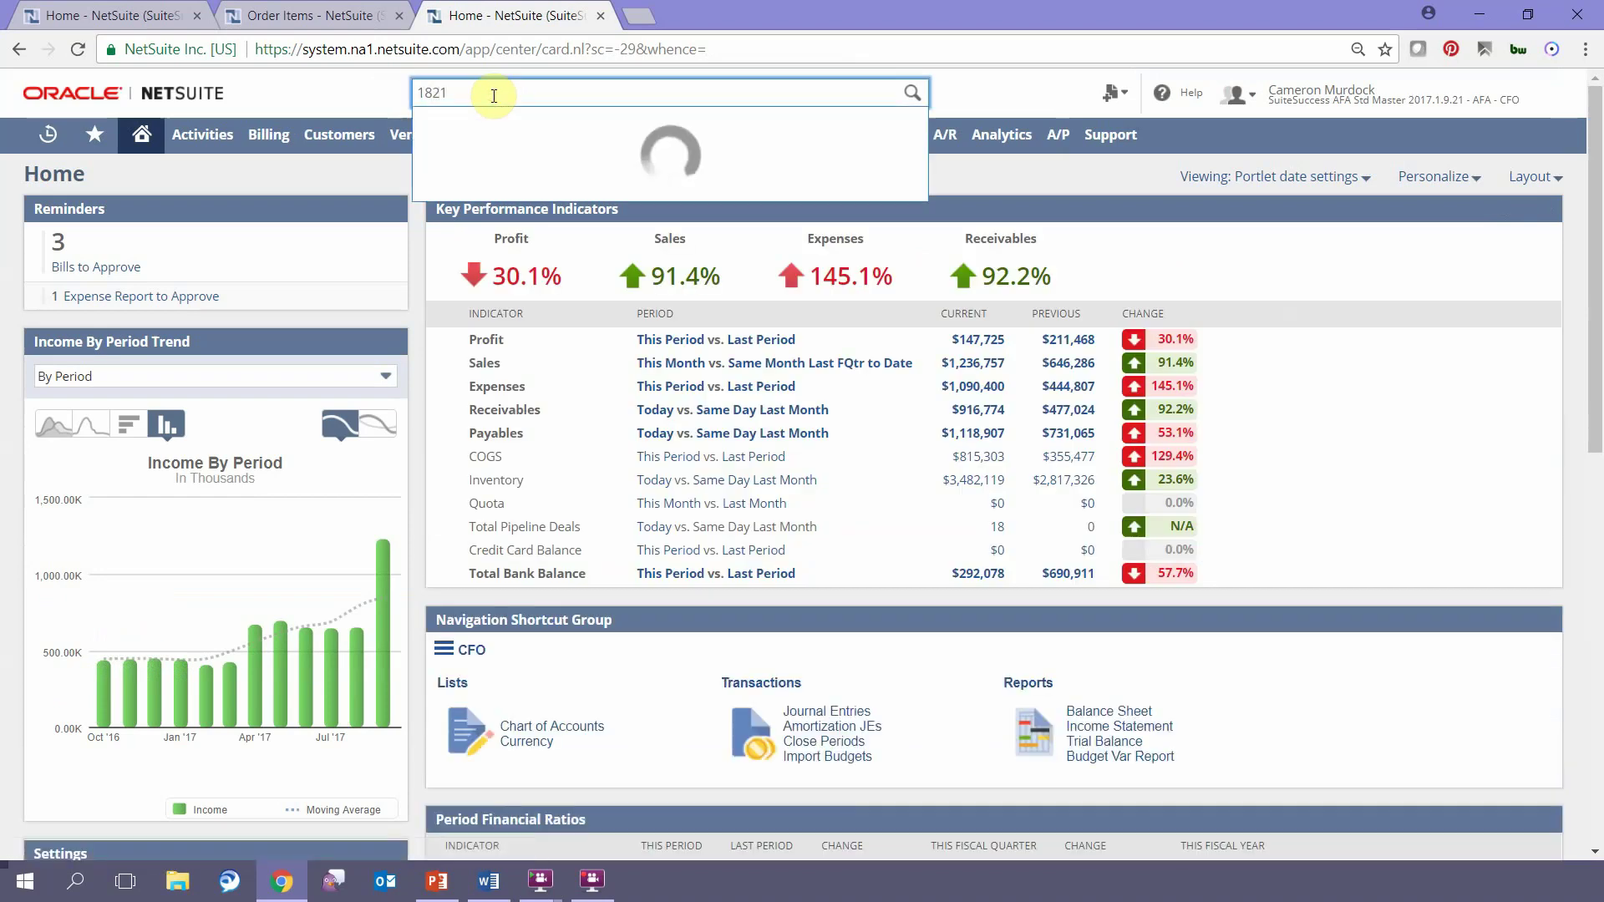
pyautogui.click(500, 164)
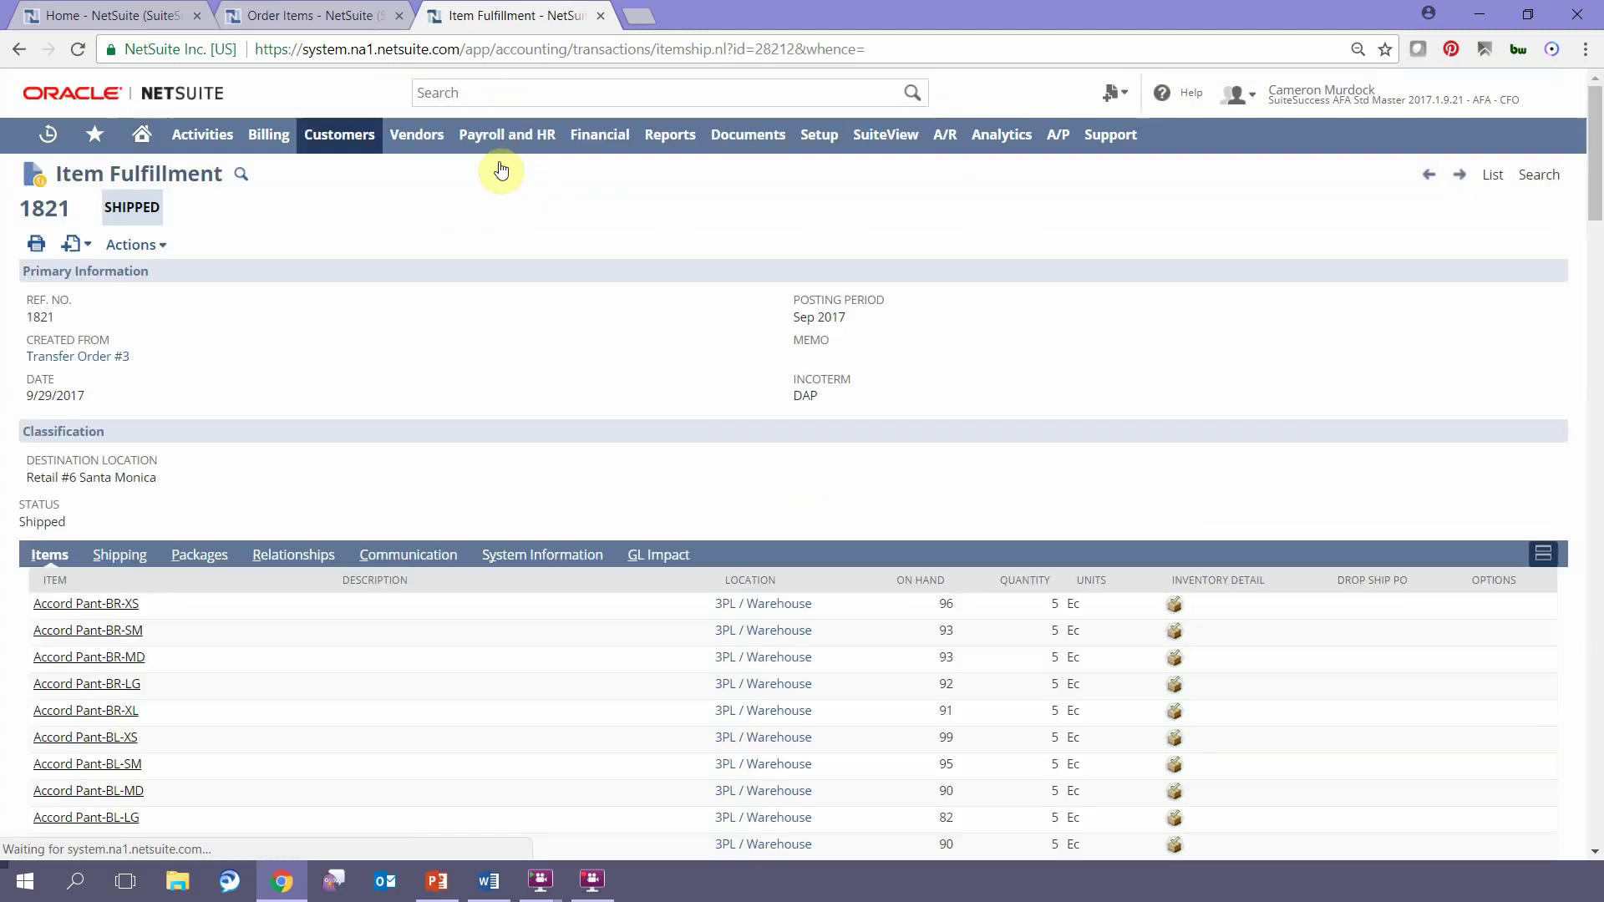
# Step: Review the fulfillment's GL Impact moving stock to 1230 Inventory In Transit, then go back
pyautogui.moveTo(155, 244)
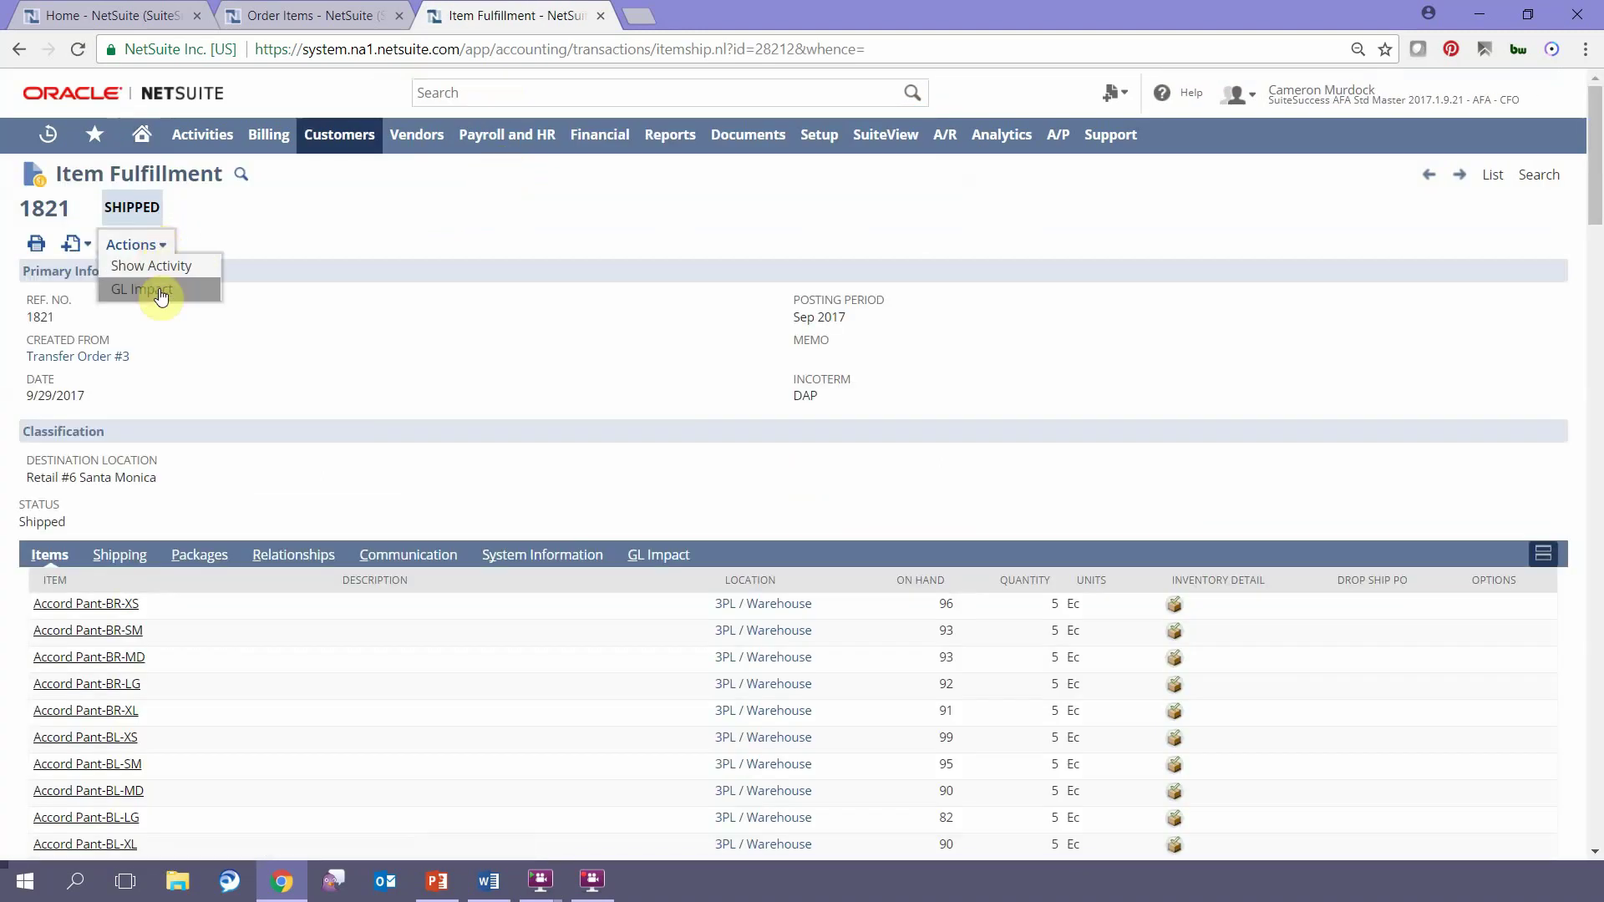
pyautogui.click(160, 290)
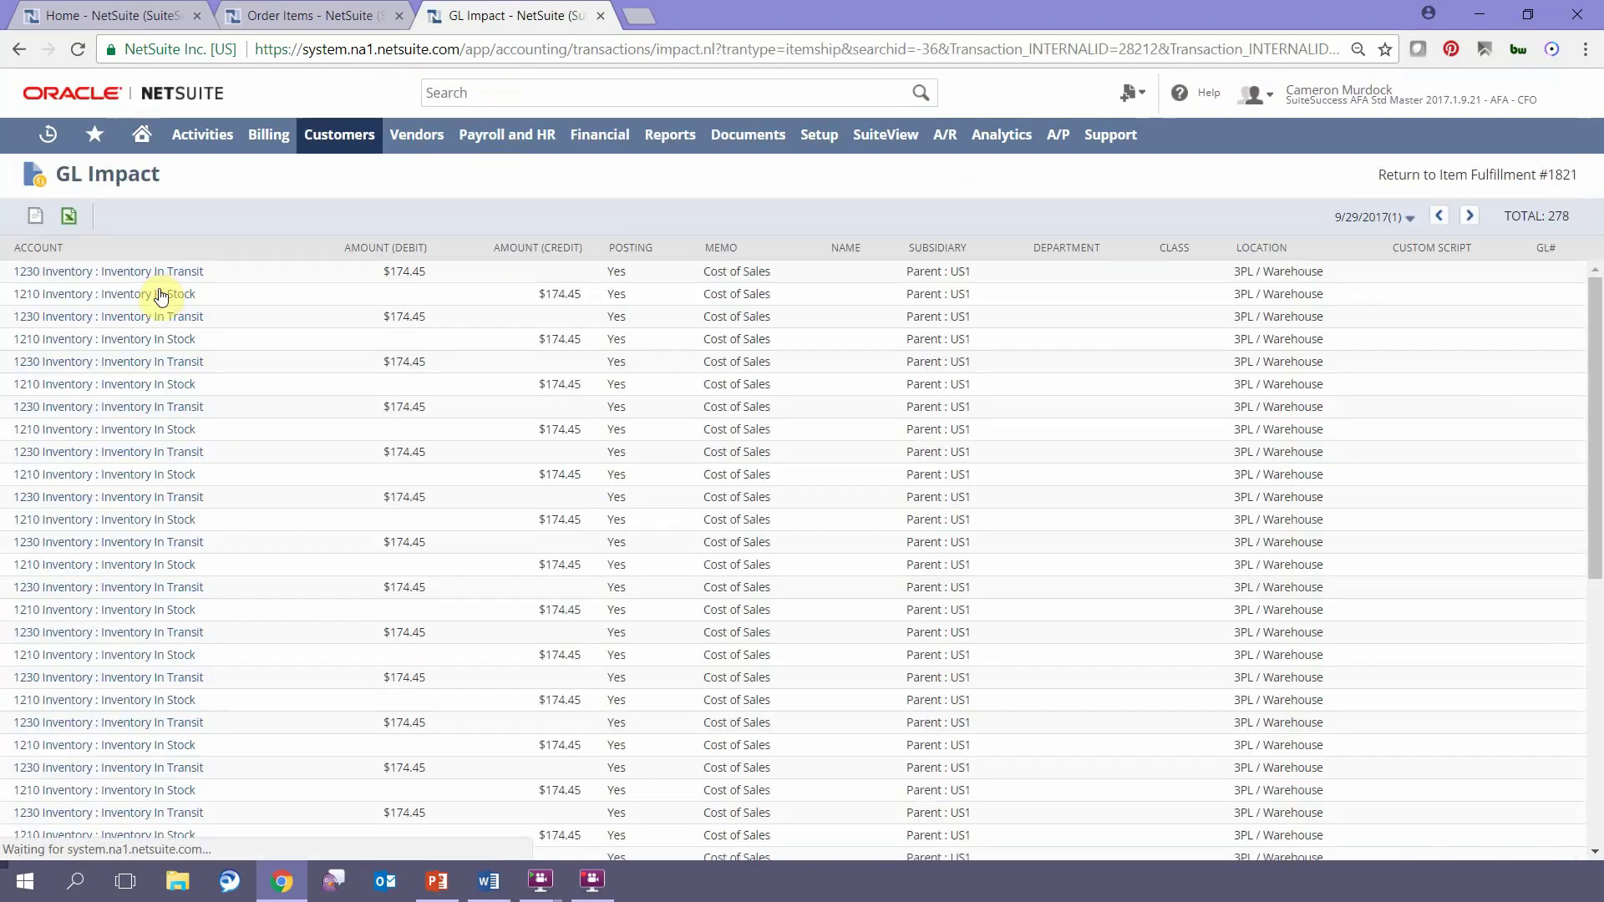
pyautogui.scroll(-10, 161, 292)
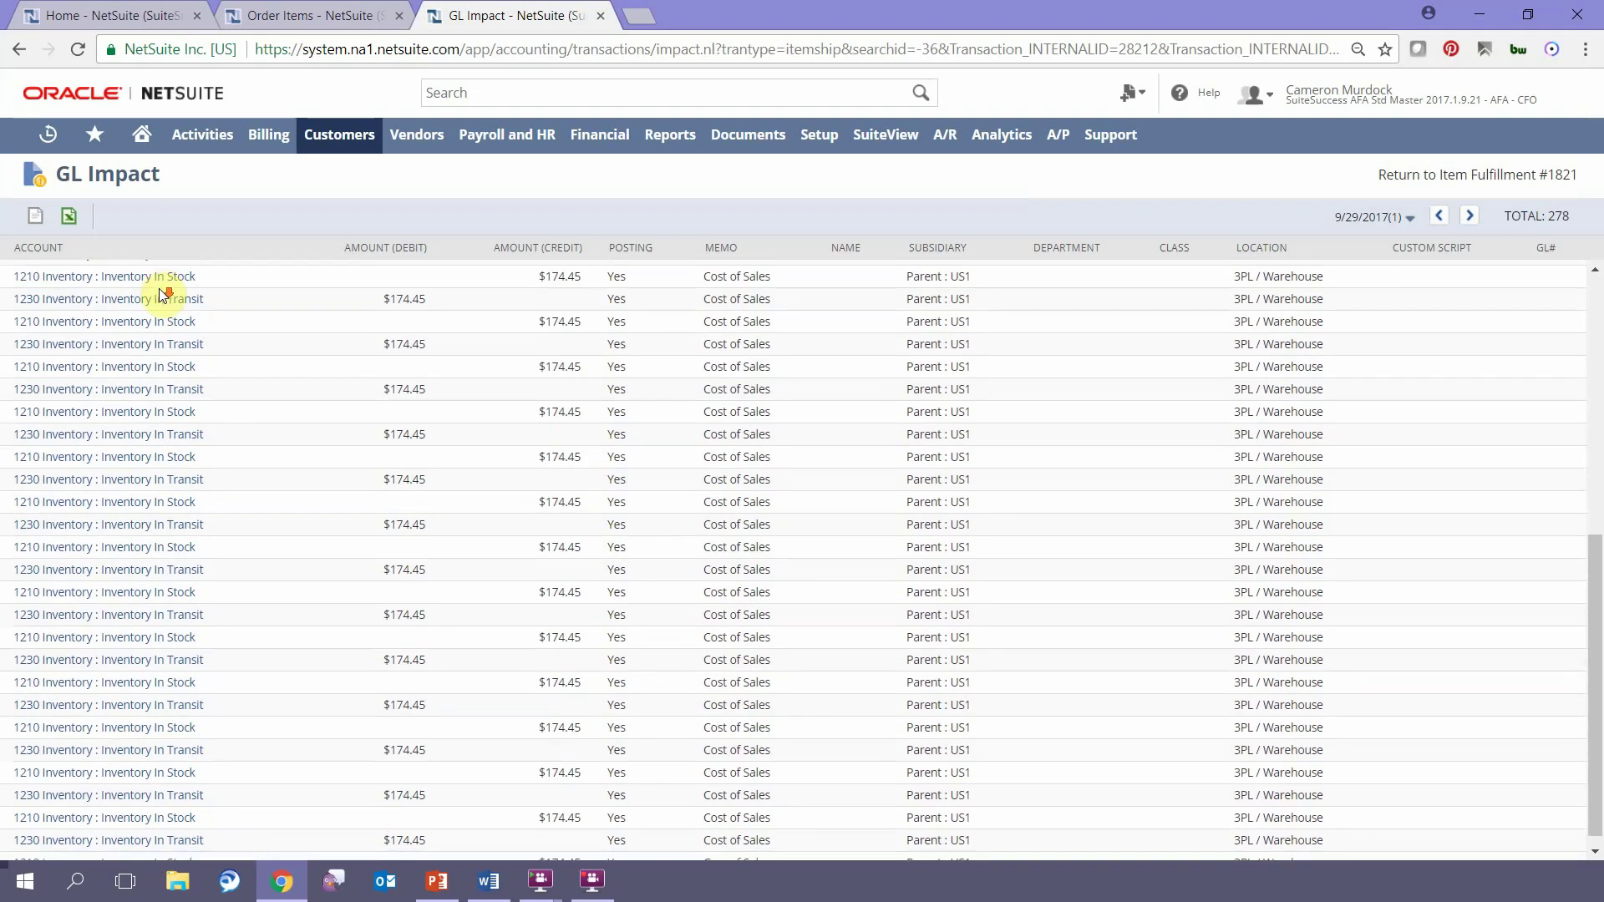
pyautogui.scroll(10, 161, 293)
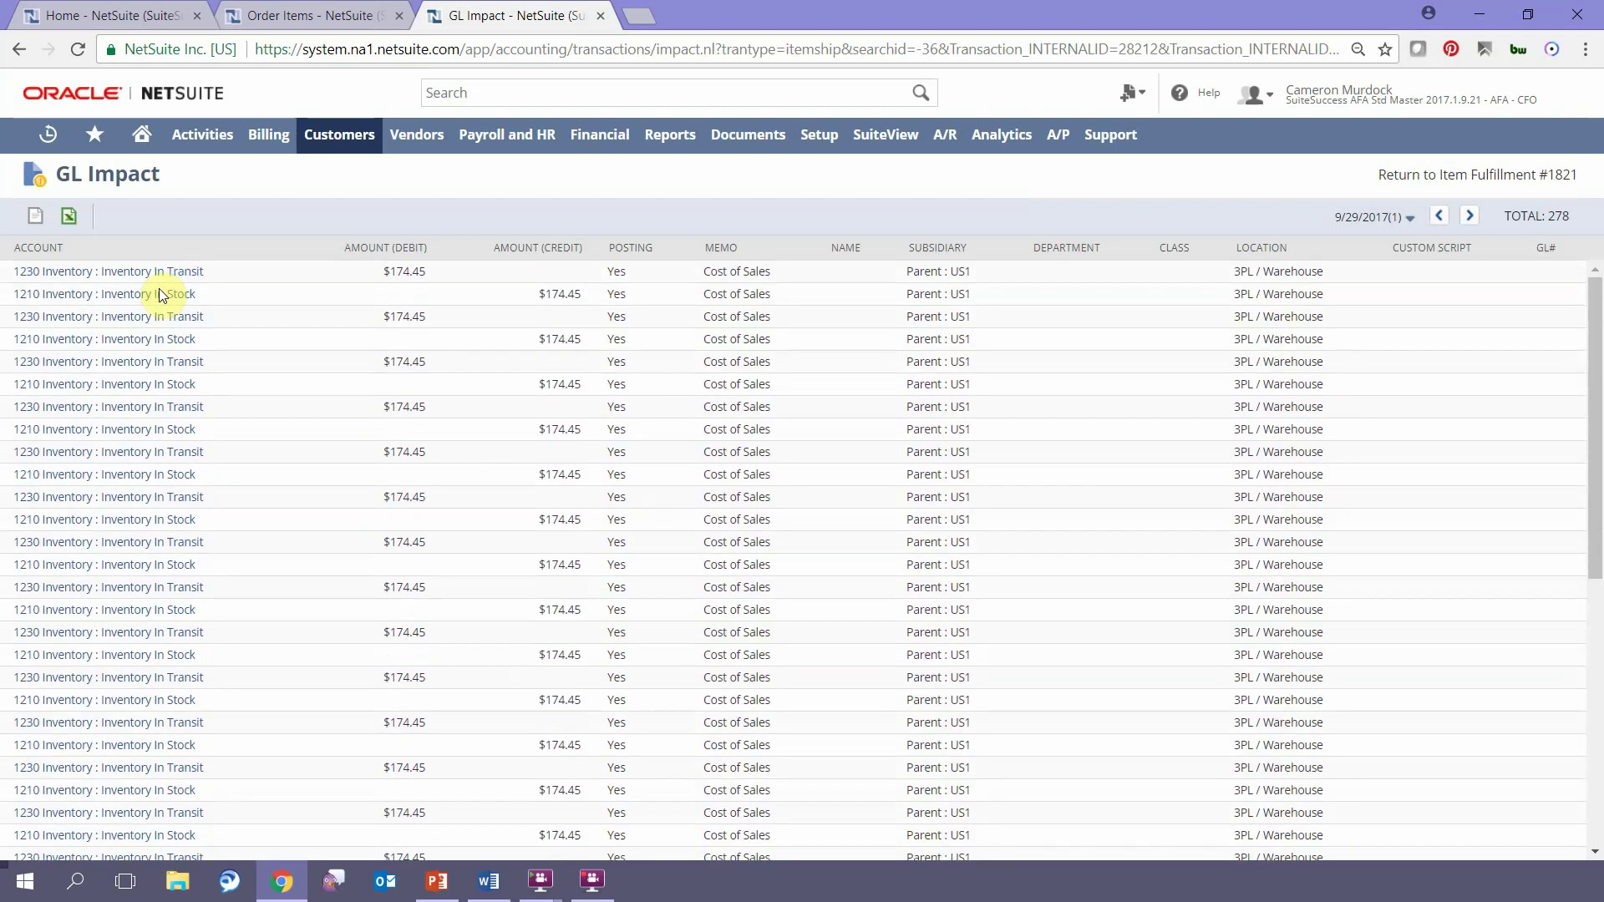
pyautogui.click(19, 48)
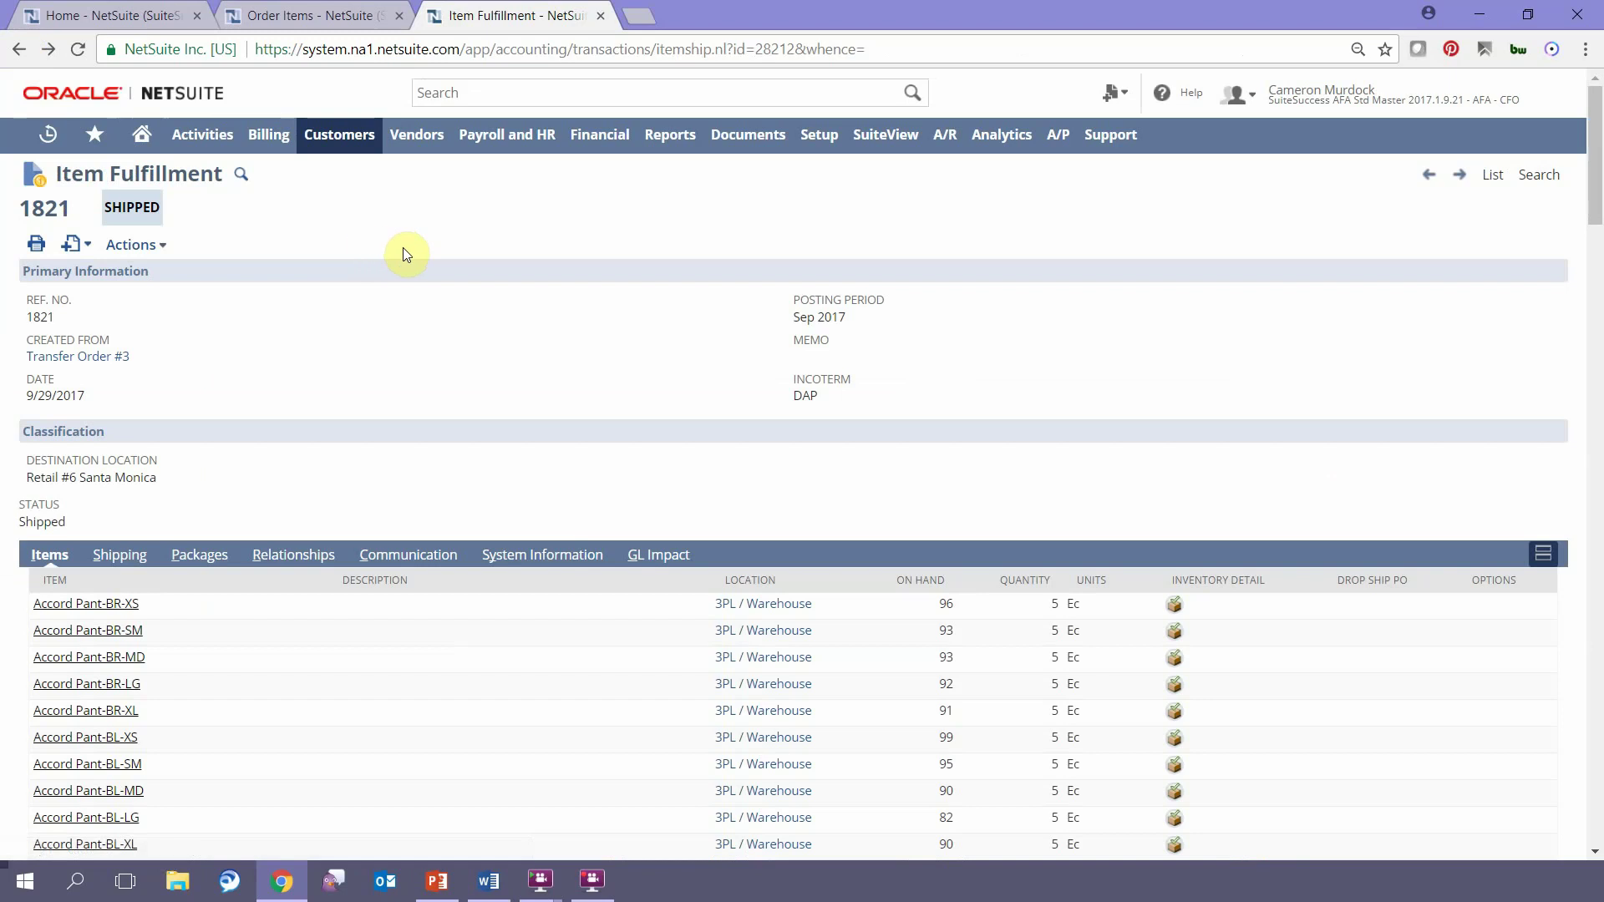
# Step: Open Transfer Order #3 from the fulfillment's Created From link
pyautogui.click(85, 359)
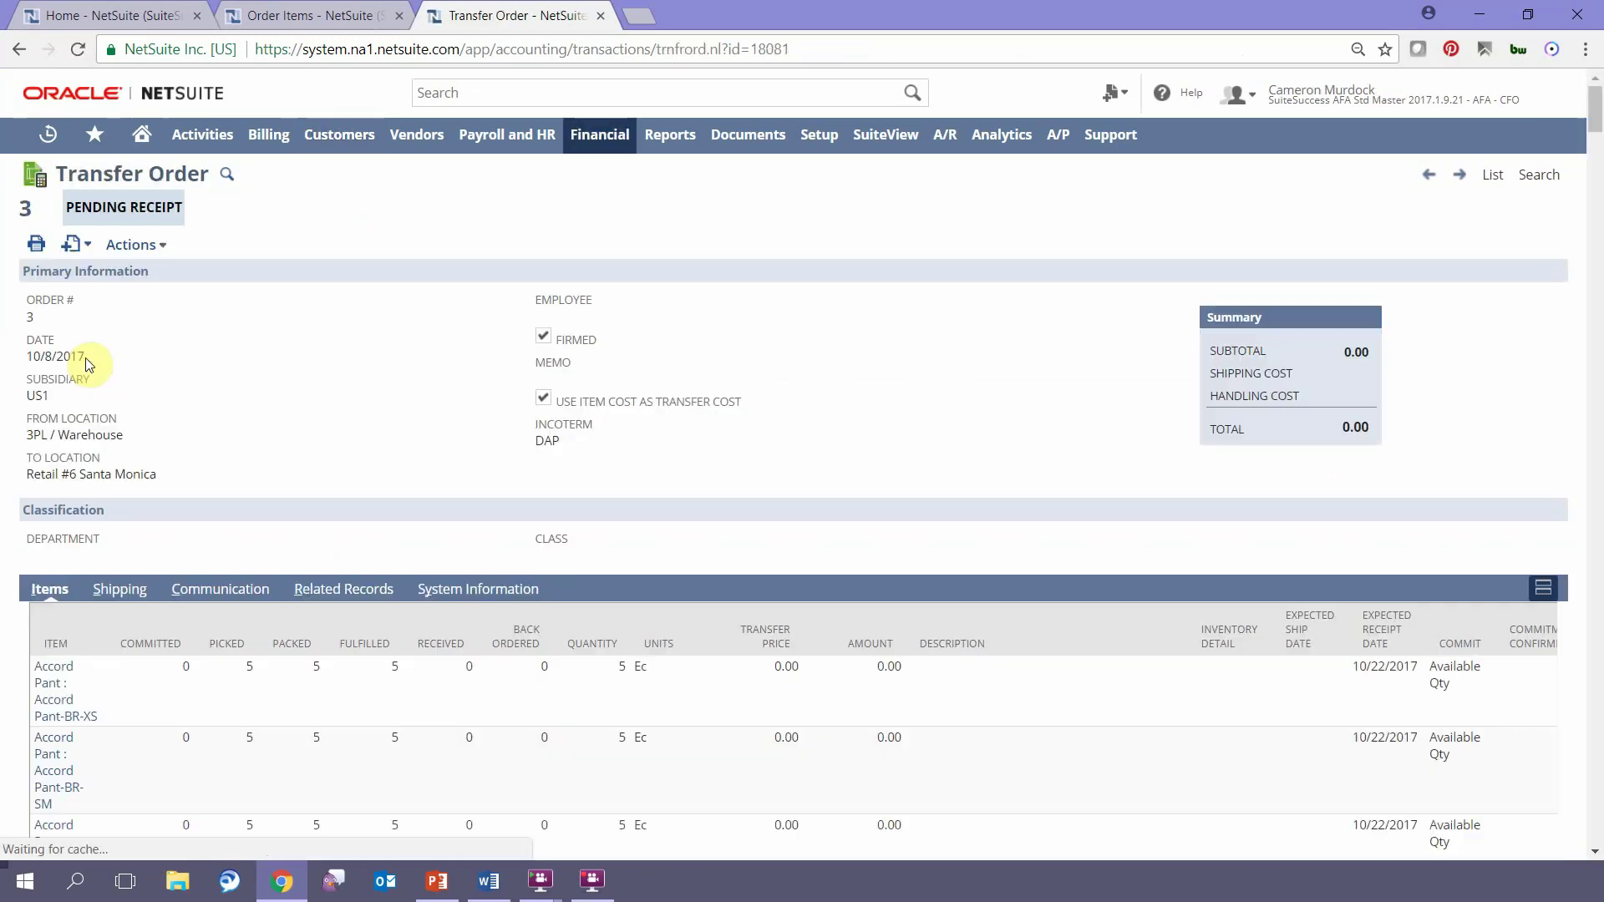